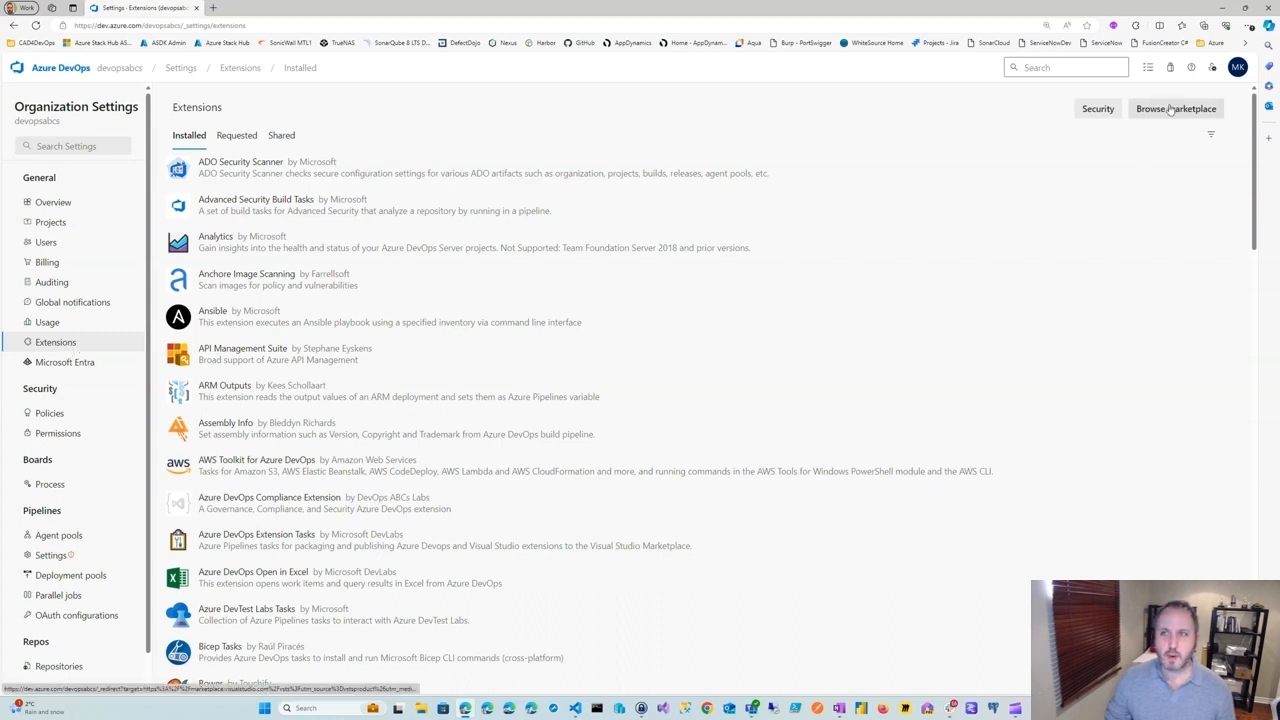
# - Search the Azure DevOps extension marketplace for devopsshield and open the DevOps Shield Security Scanner extension page
pyautogui.click(1172, 109)
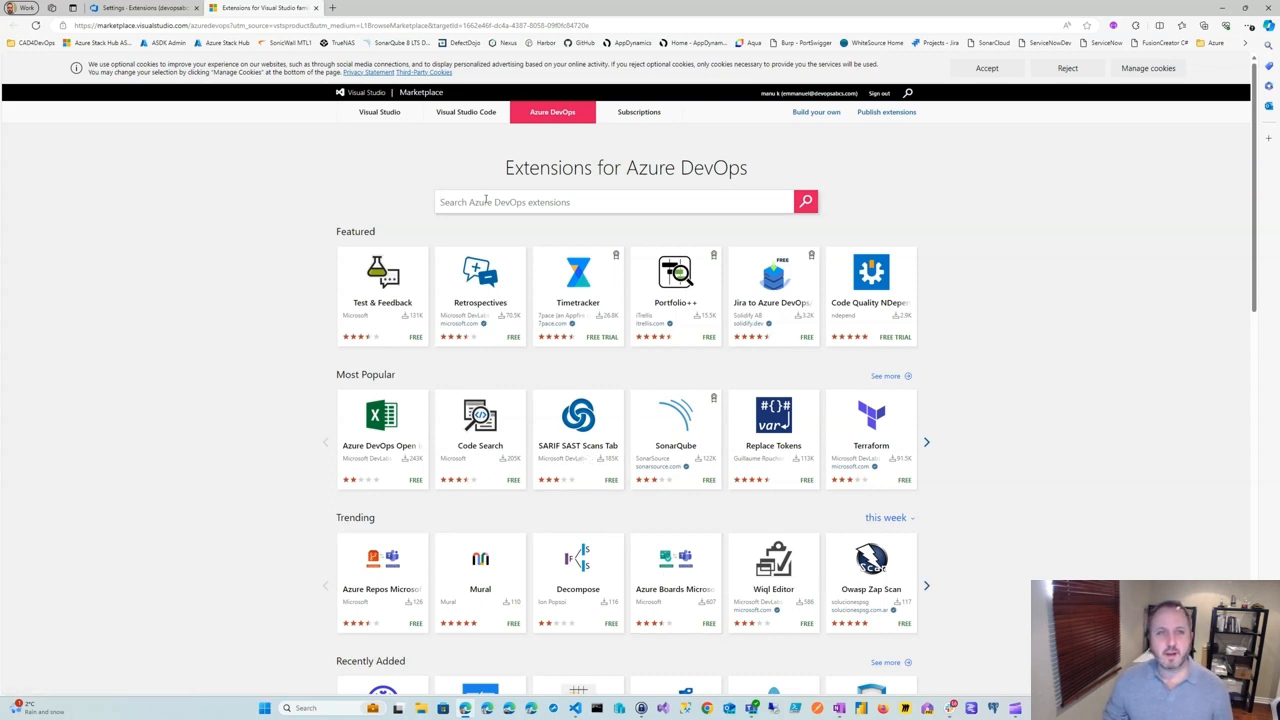
pyautogui.write('devopss')
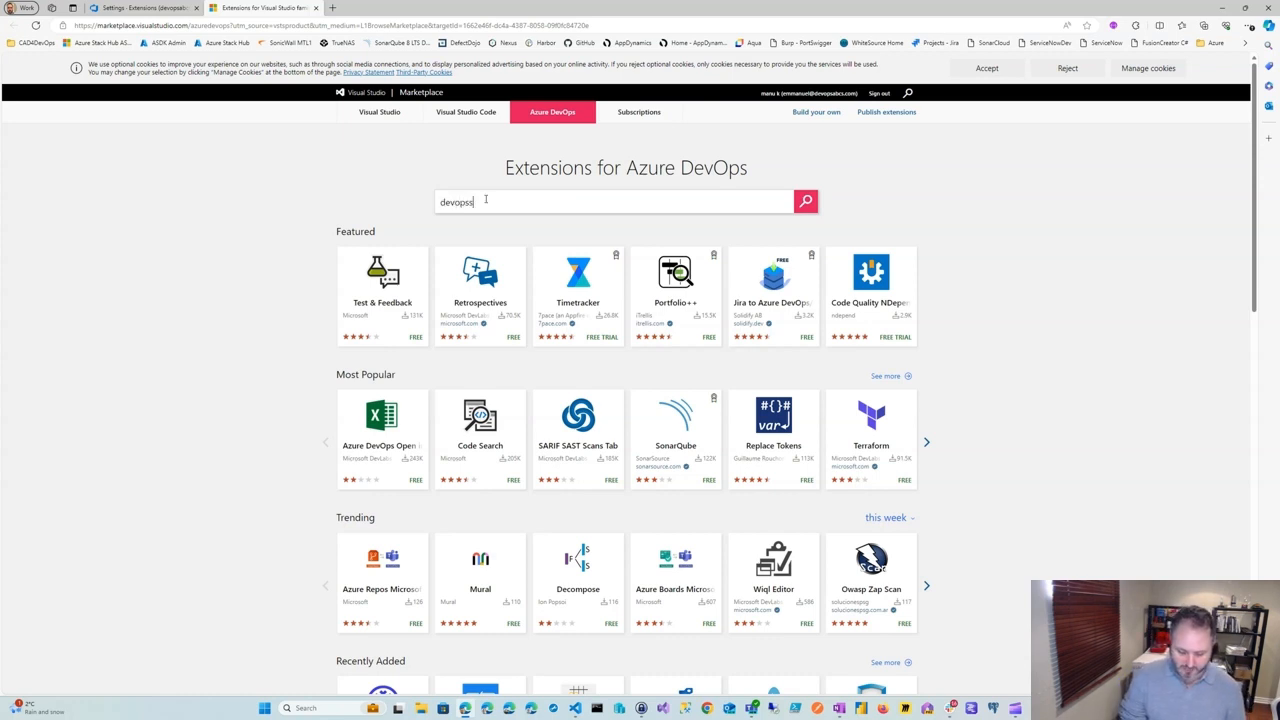
pyautogui.write('hields')
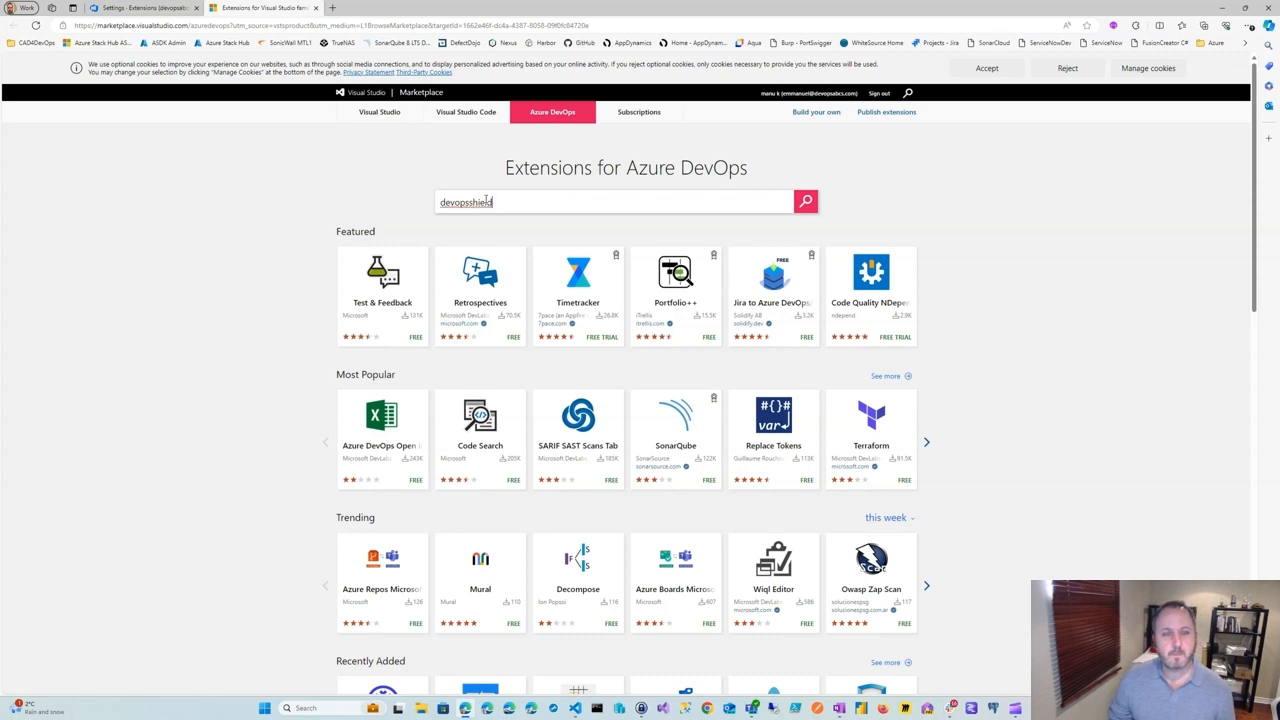
pyautogui.press('Return')
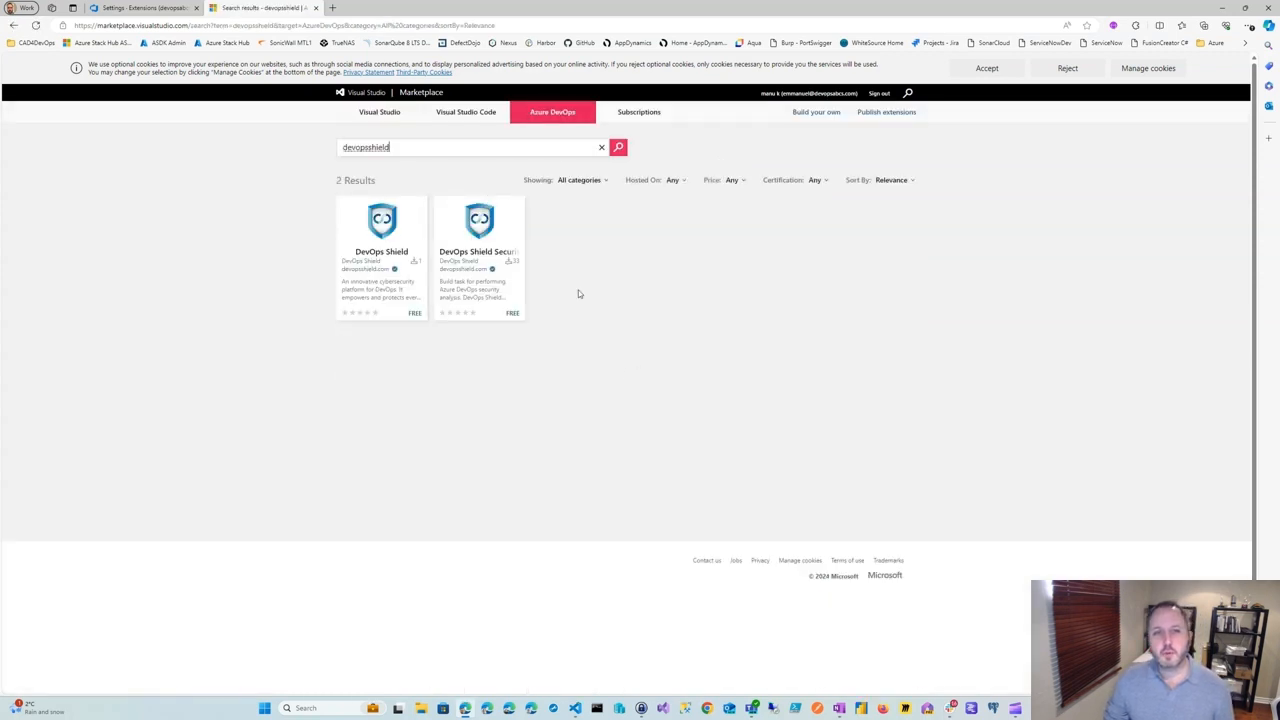
pyautogui.click(474, 248)
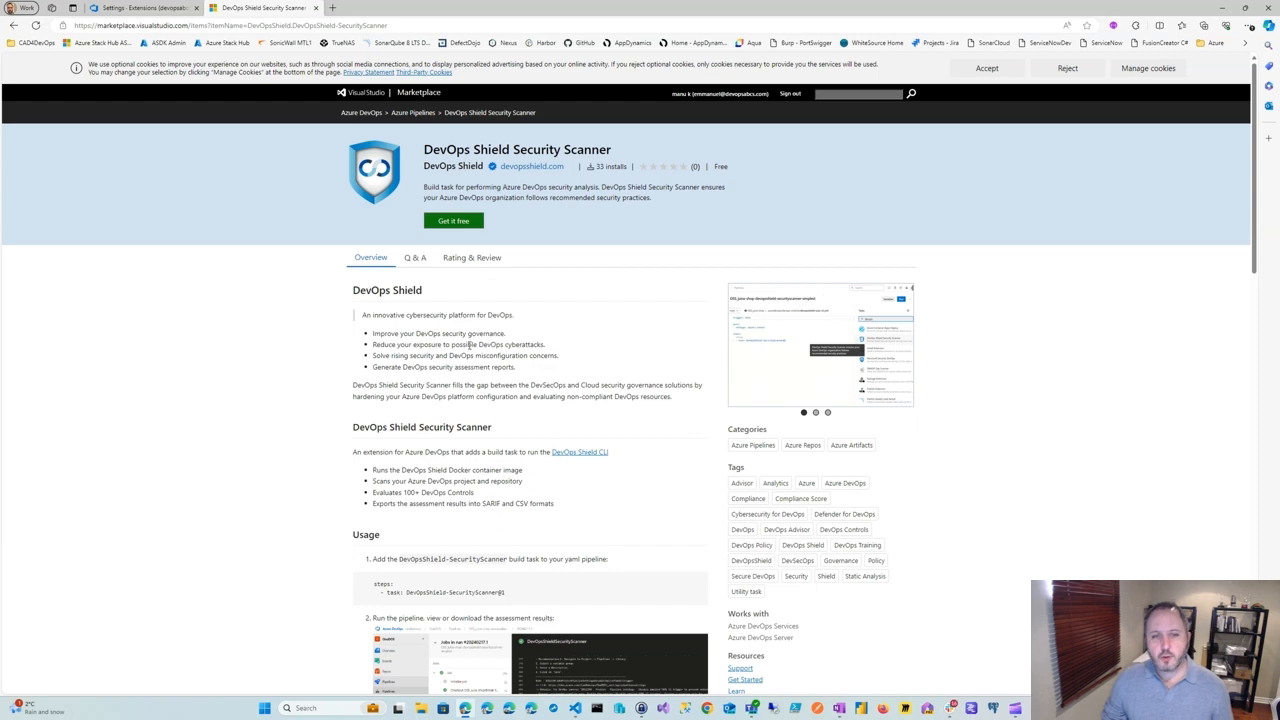
# - Examine the extension's overview, including the build task usage, the scheduled pipeline YAML and the alternative approach for running the CLI directly
pyautogui.scroll(-2, 505, 412)
pyautogui.scroll(-2, 505, 412)
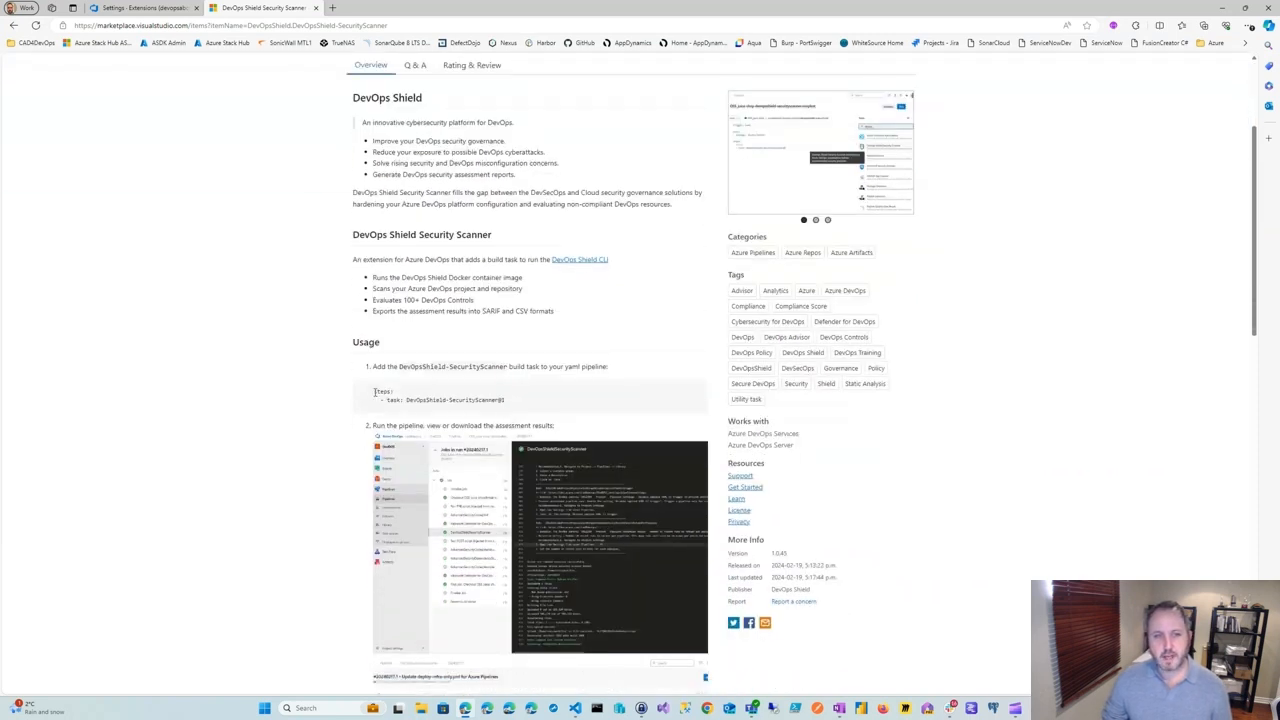
pyautogui.moveTo(377, 391); pyautogui.dragTo(528, 410)
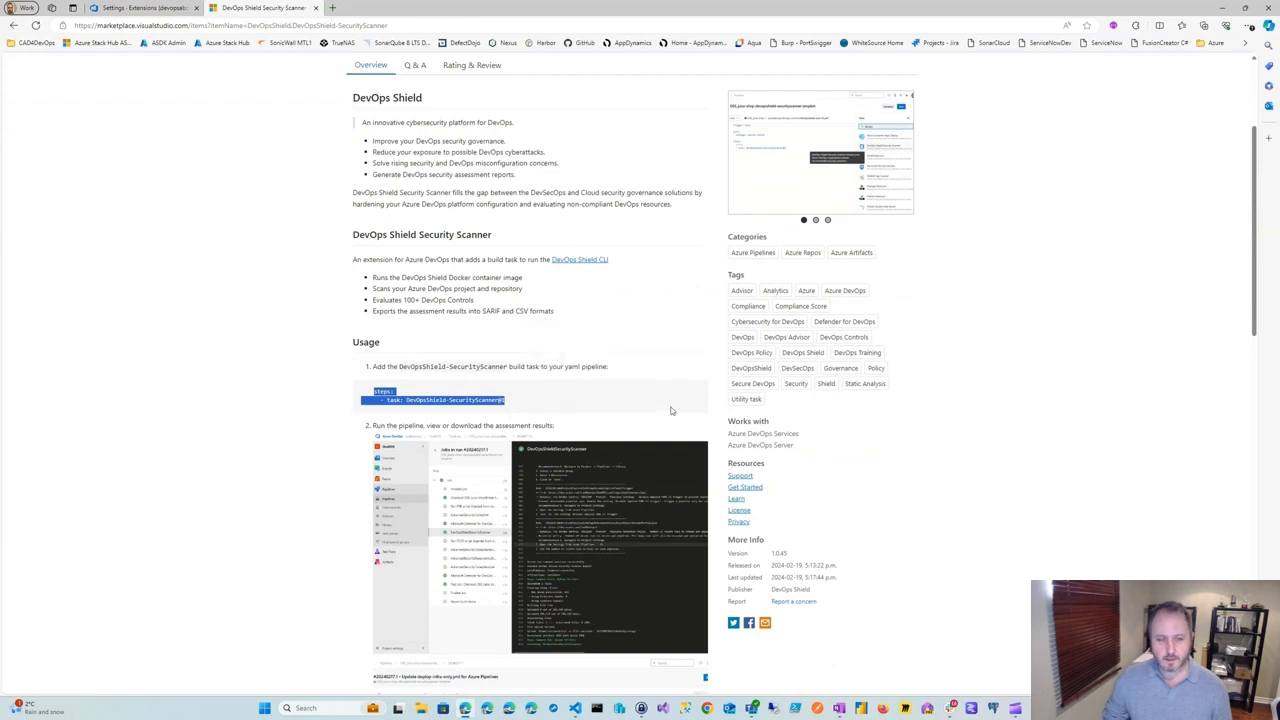
pyautogui.hotkey('ctrl', '+')
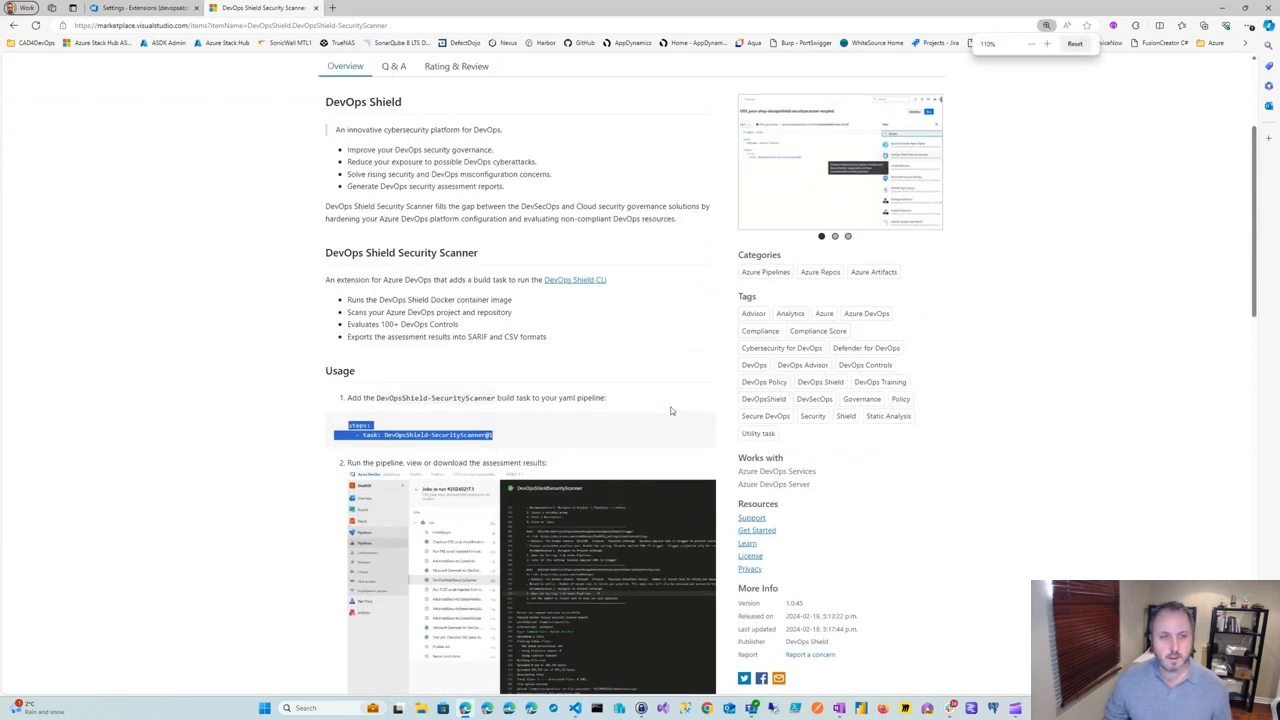
pyautogui.scroll(-1, 622, 442)
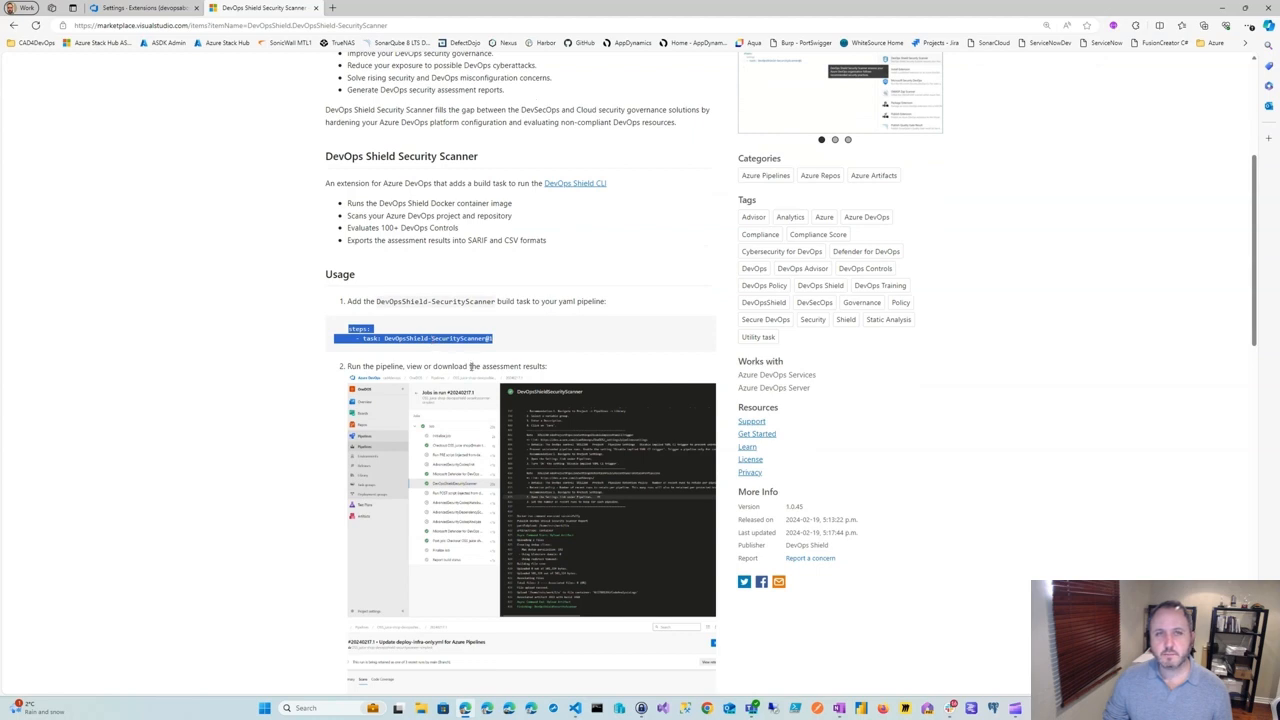
pyautogui.scroll(-5, 470, 367)
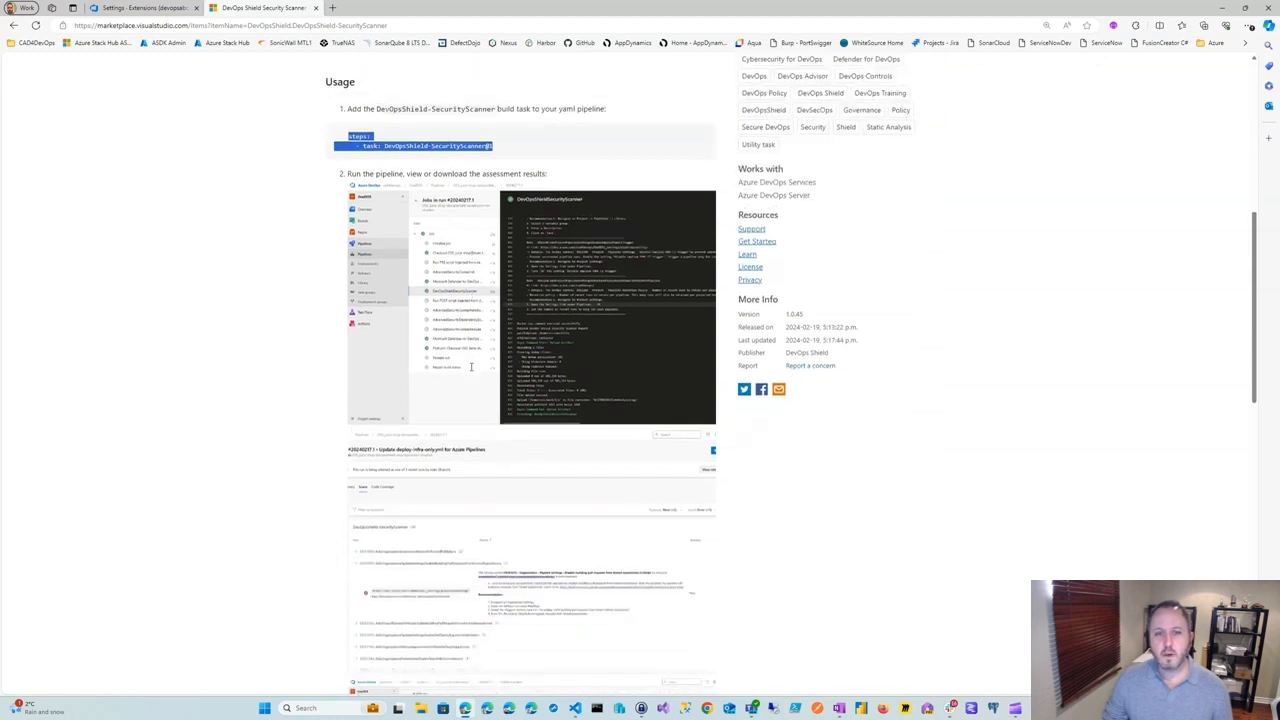
pyautogui.scroll(-4, 470, 370)
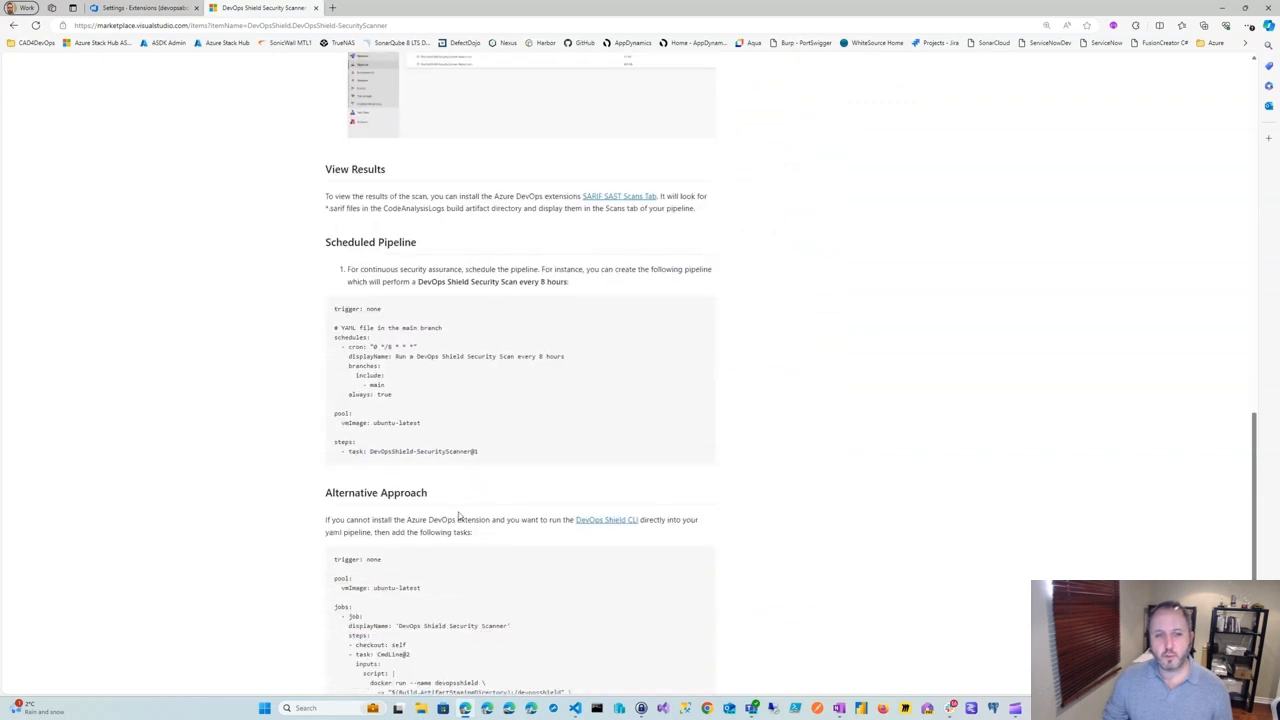
pyautogui.scroll(-3, 453, 439)
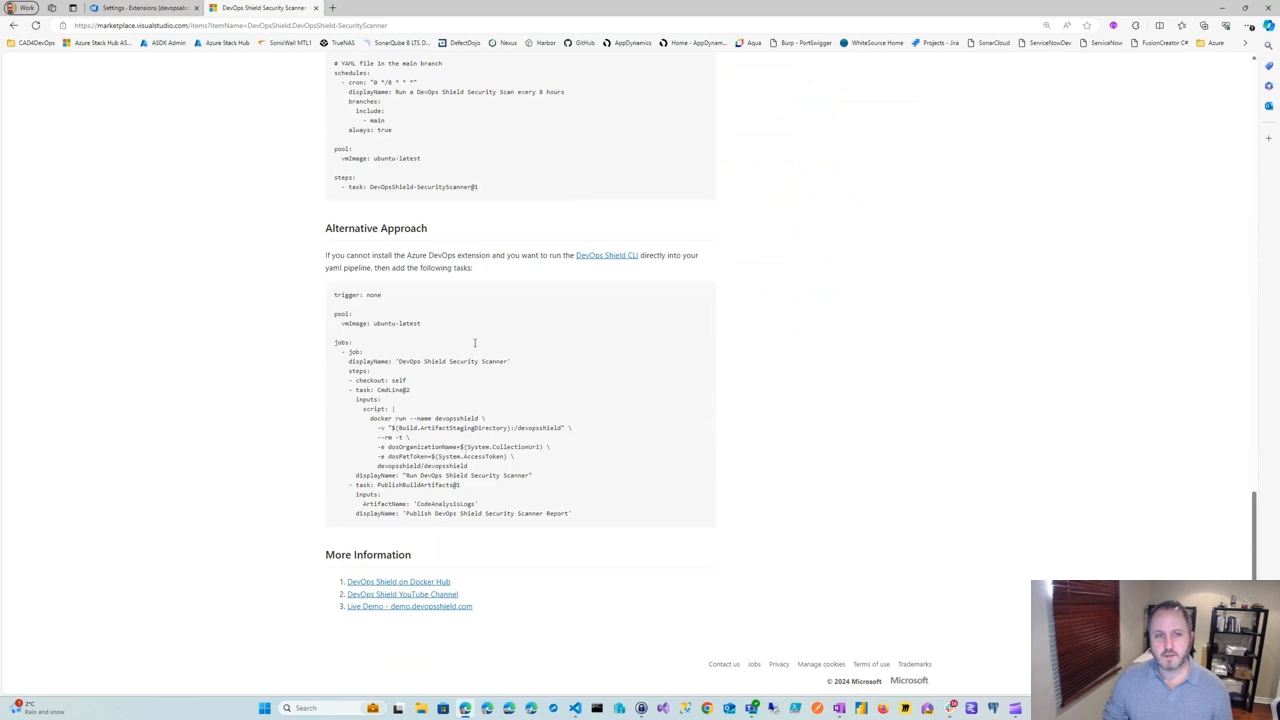
pyautogui.scroll(1, 475, 343)
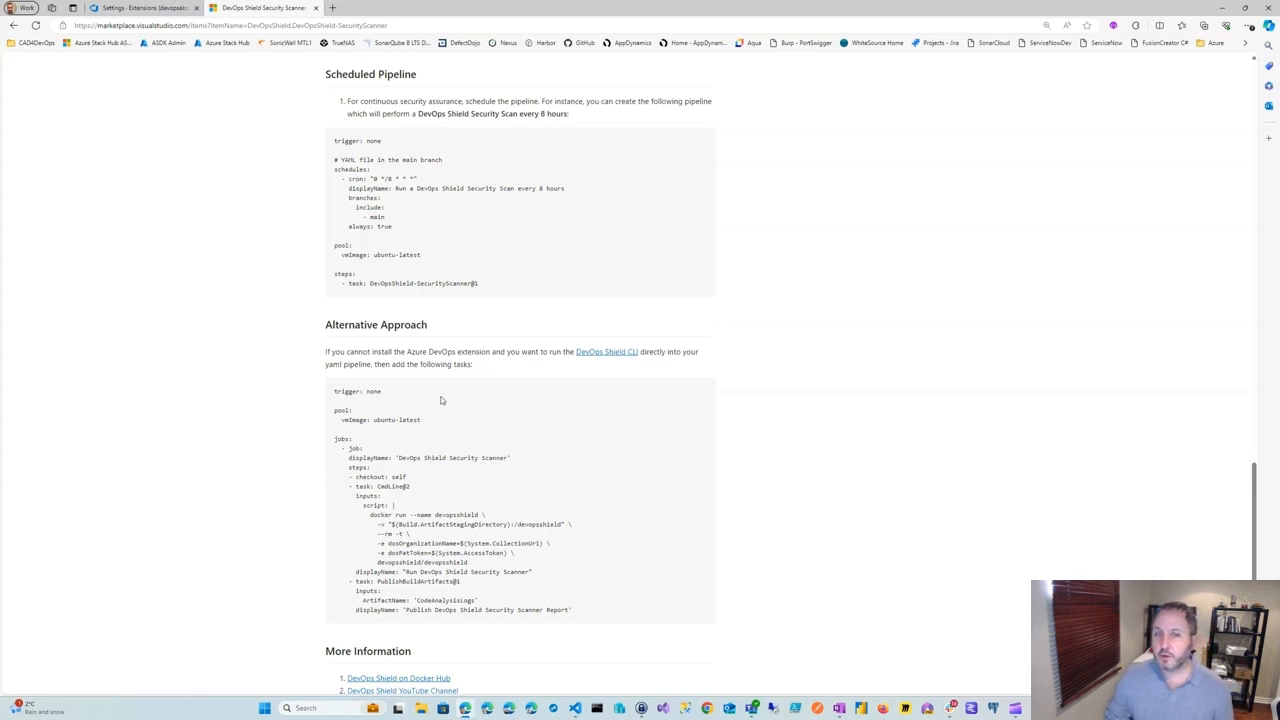
pyautogui.moveTo(335, 391); pyautogui.dragTo(590, 617)
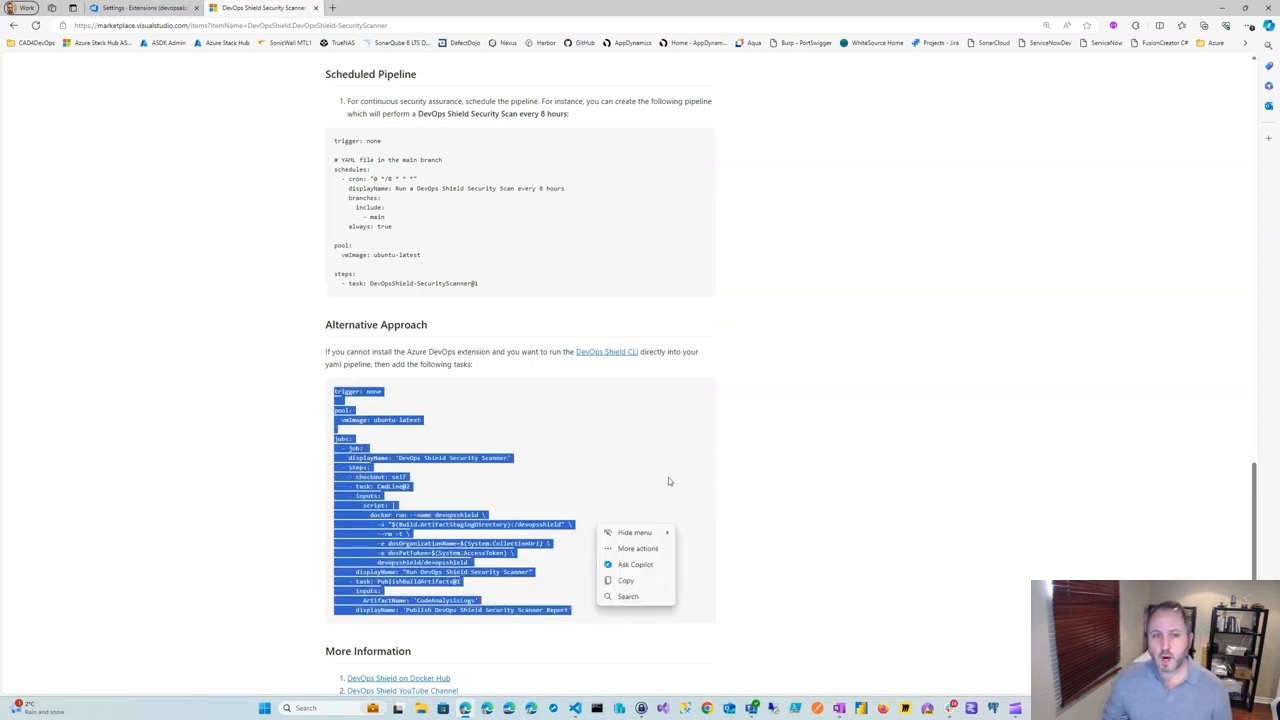
pyautogui.click(863, 449)
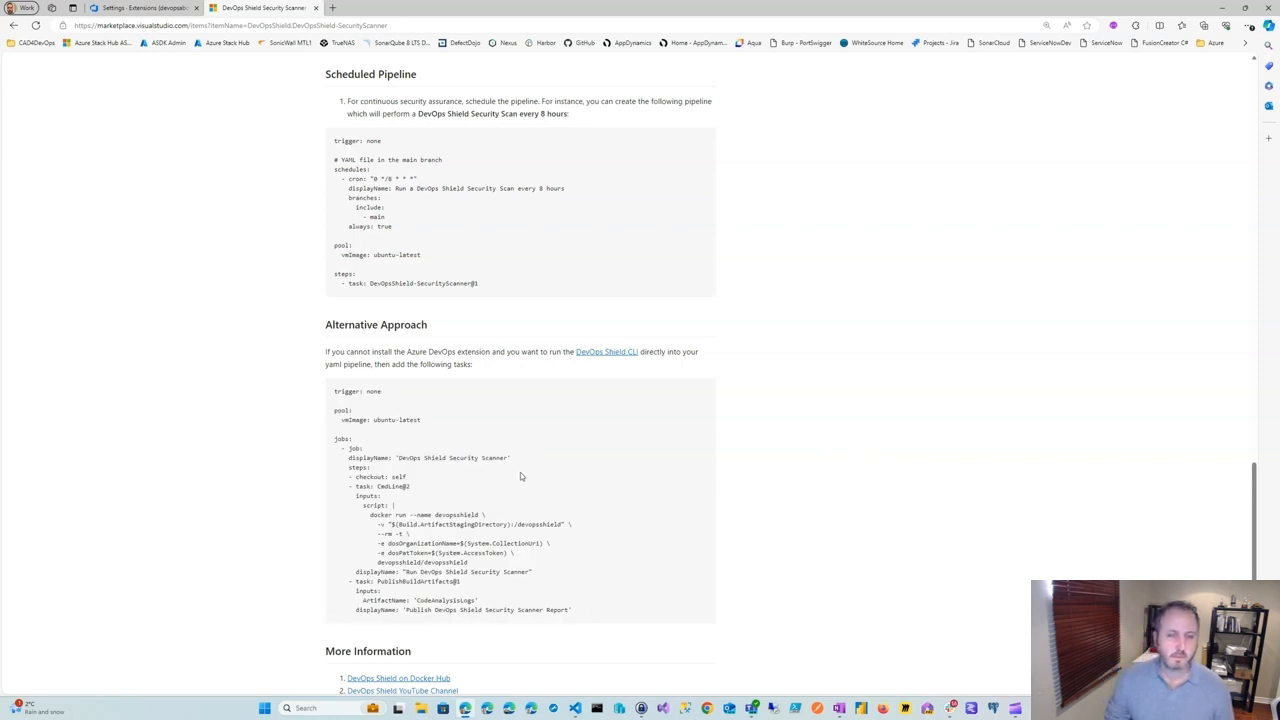
pyautogui.scroll(5, 520, 476)
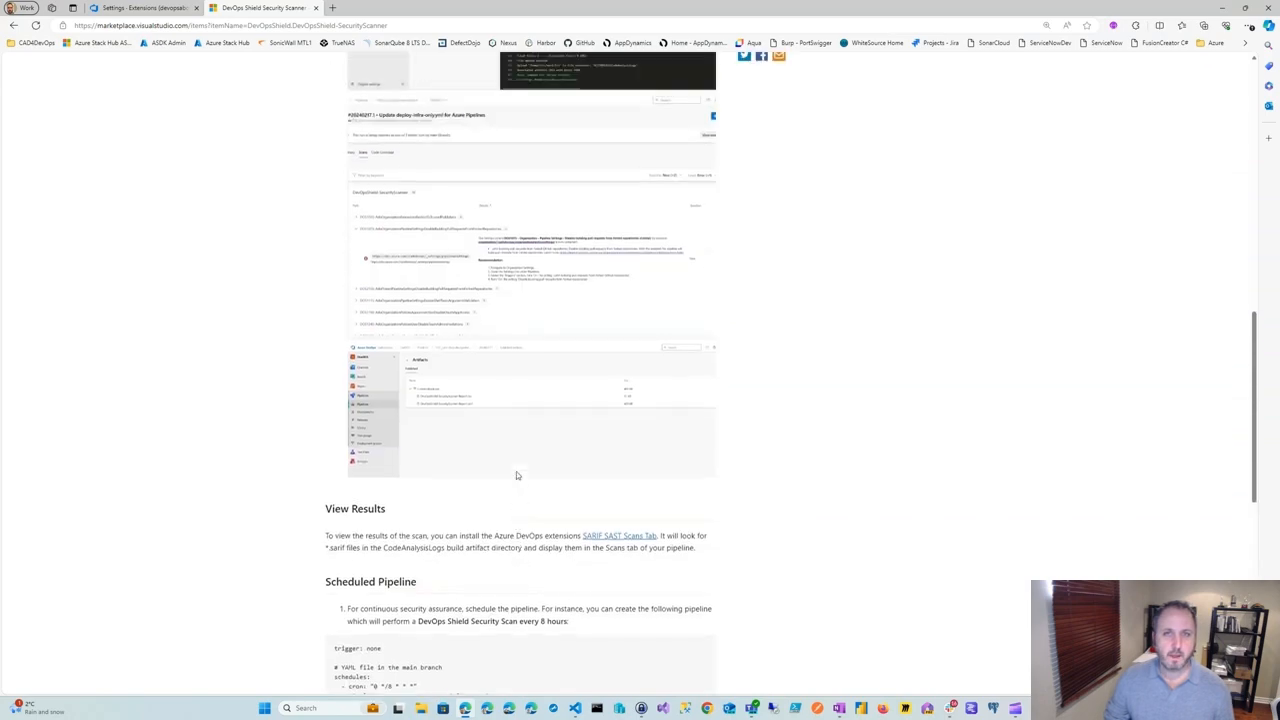
pyautogui.scroll(10, 516, 475)
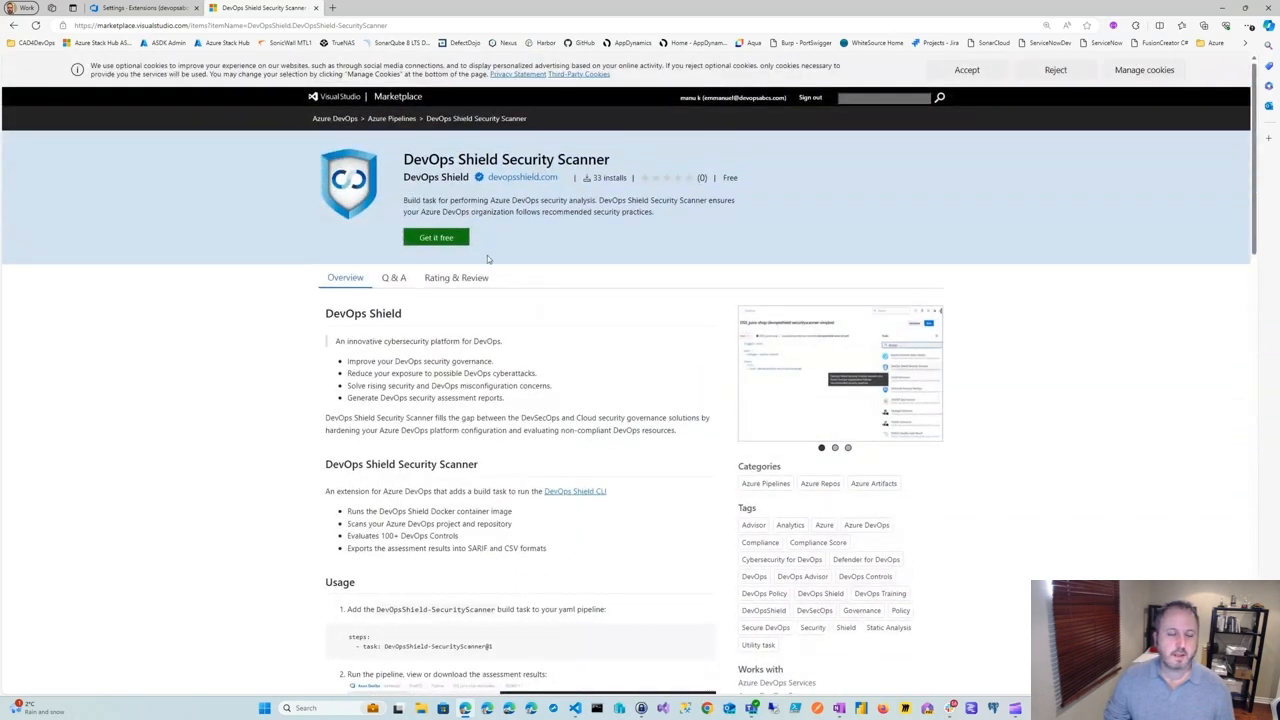
# - Install the free DevOps Shield Security Scanner extension in the devopsabcs organization and proceed to that organization
pyautogui.click(430, 239)
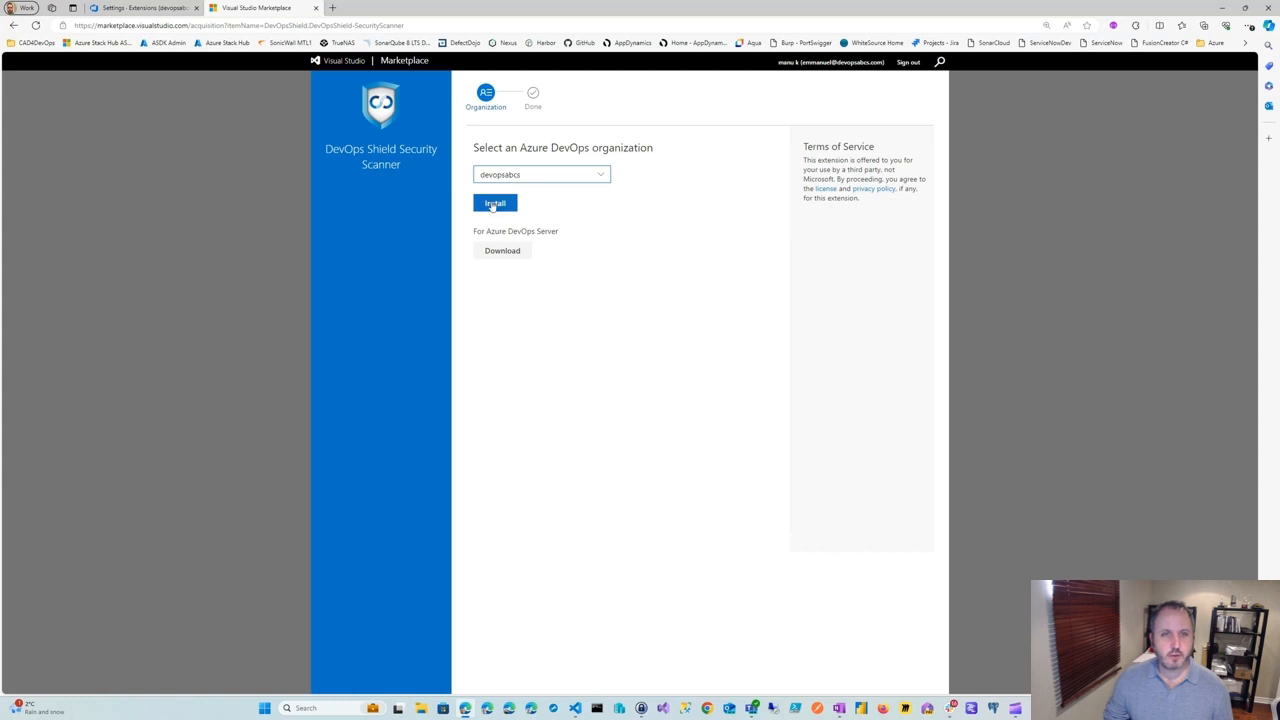
pyautogui.click(494, 204)
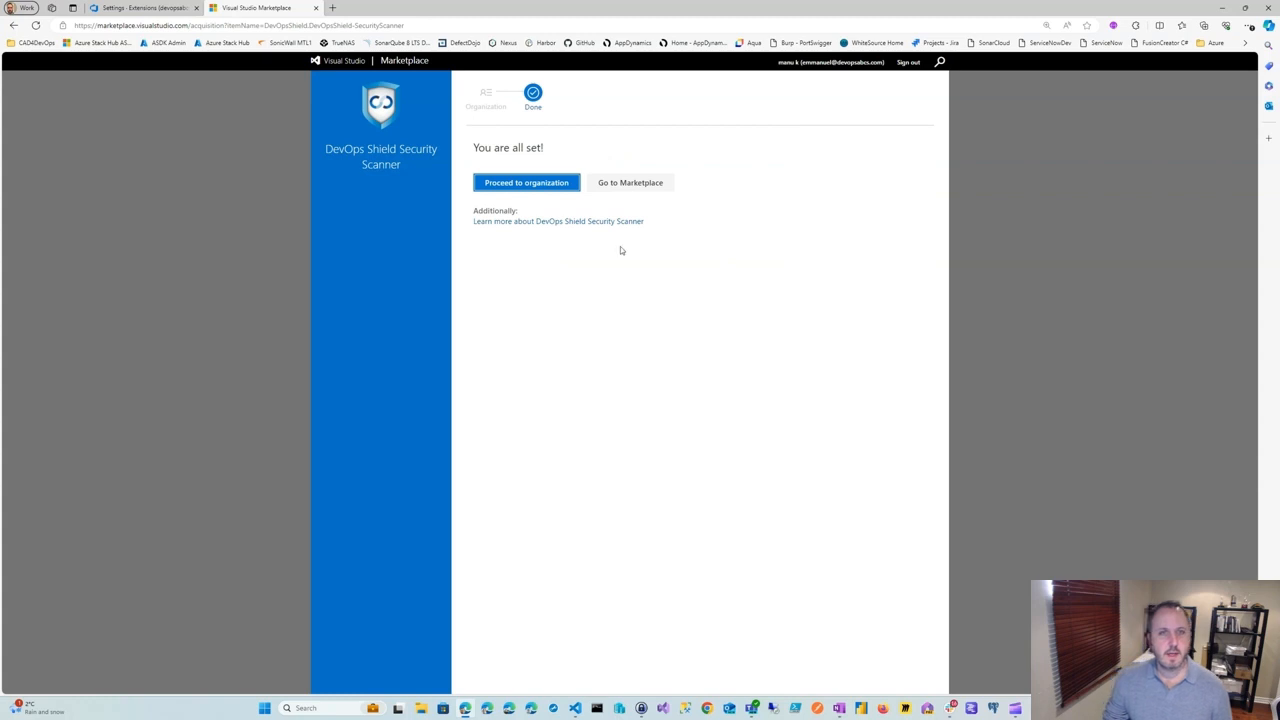
pyautogui.click(545, 188)
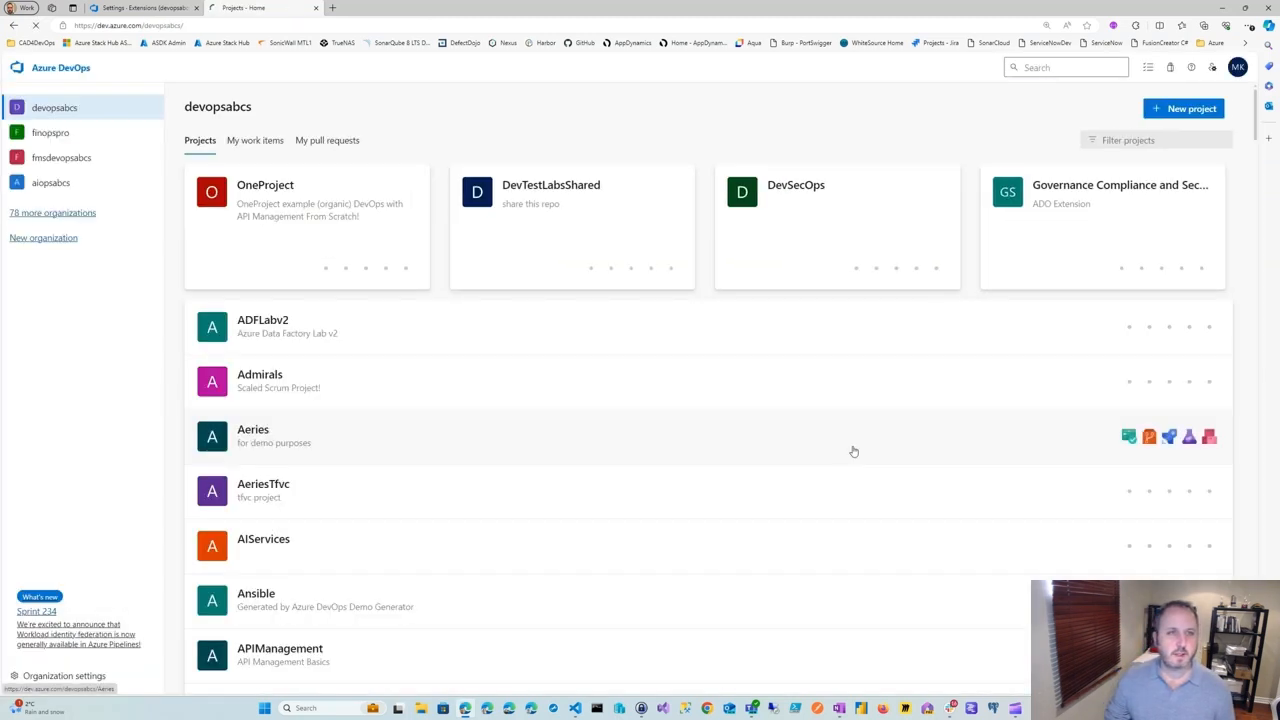
# - View devopsshield-scan-v2.yml in the .azuredevops/devops-controls folder of OneProject's OSS_juice-shop repository
pyautogui.click(268, 190)
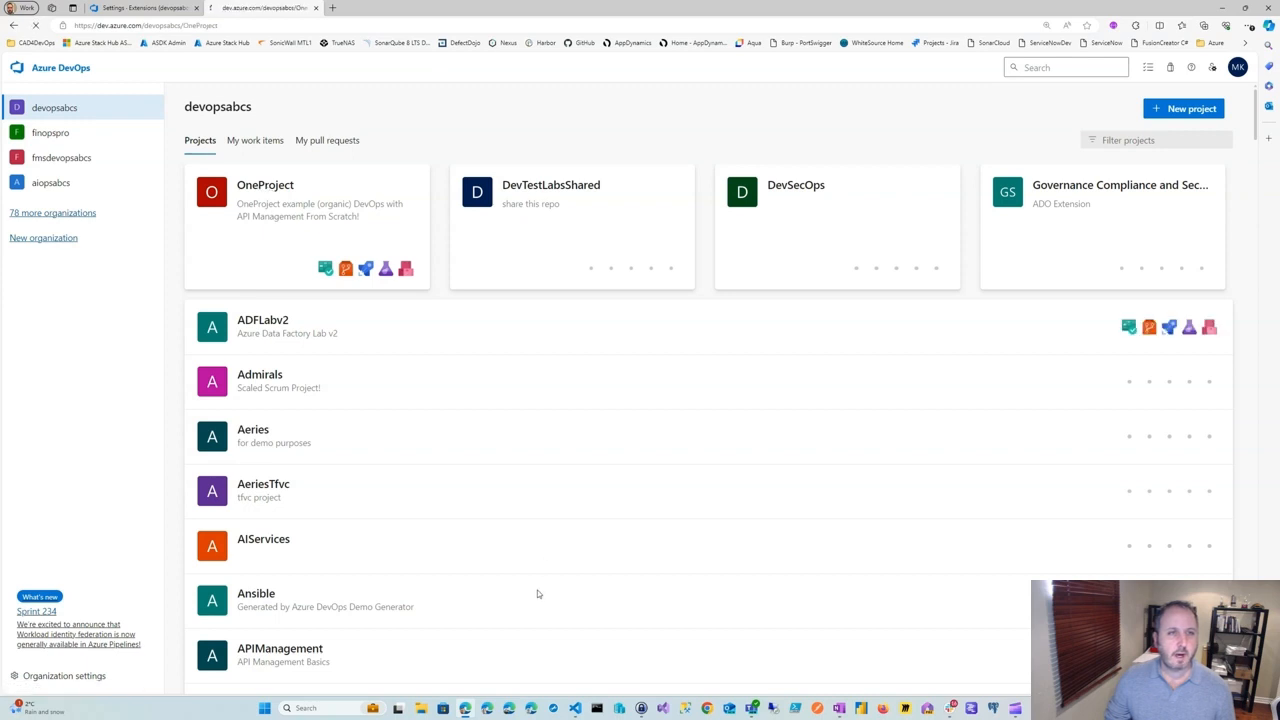
pyautogui.moveTo(52, 293)
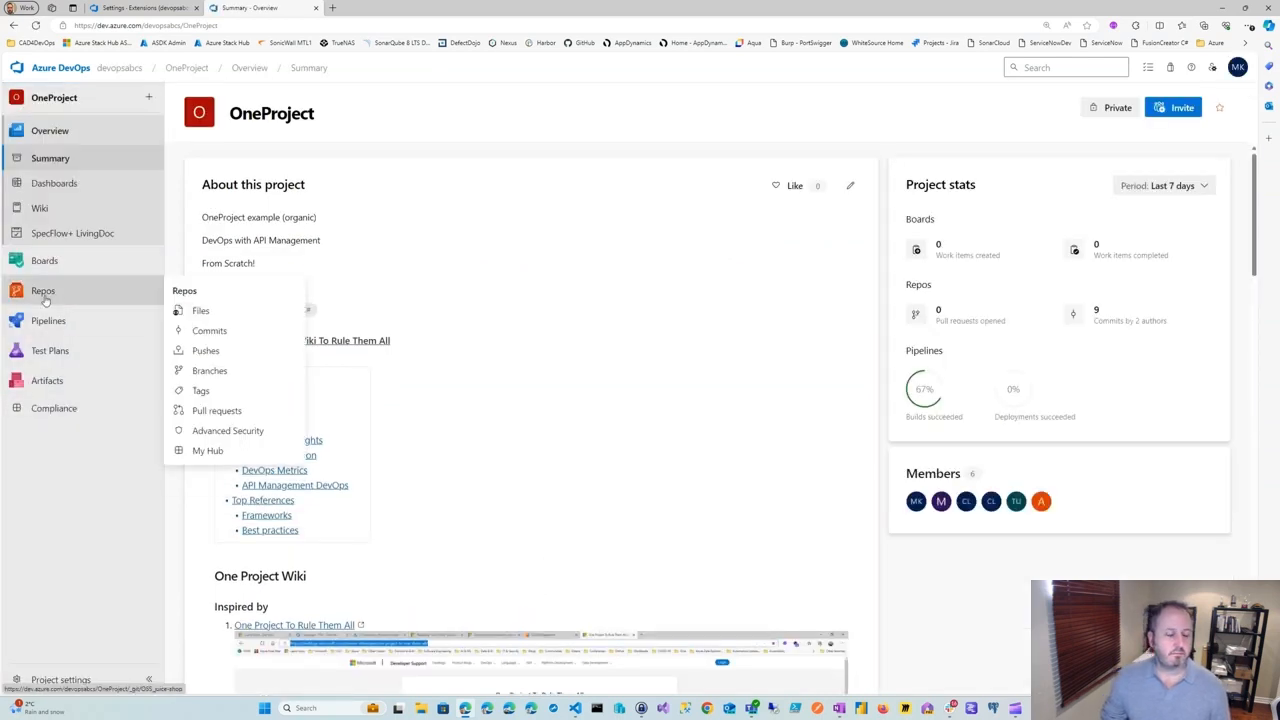
pyautogui.click(43, 291)
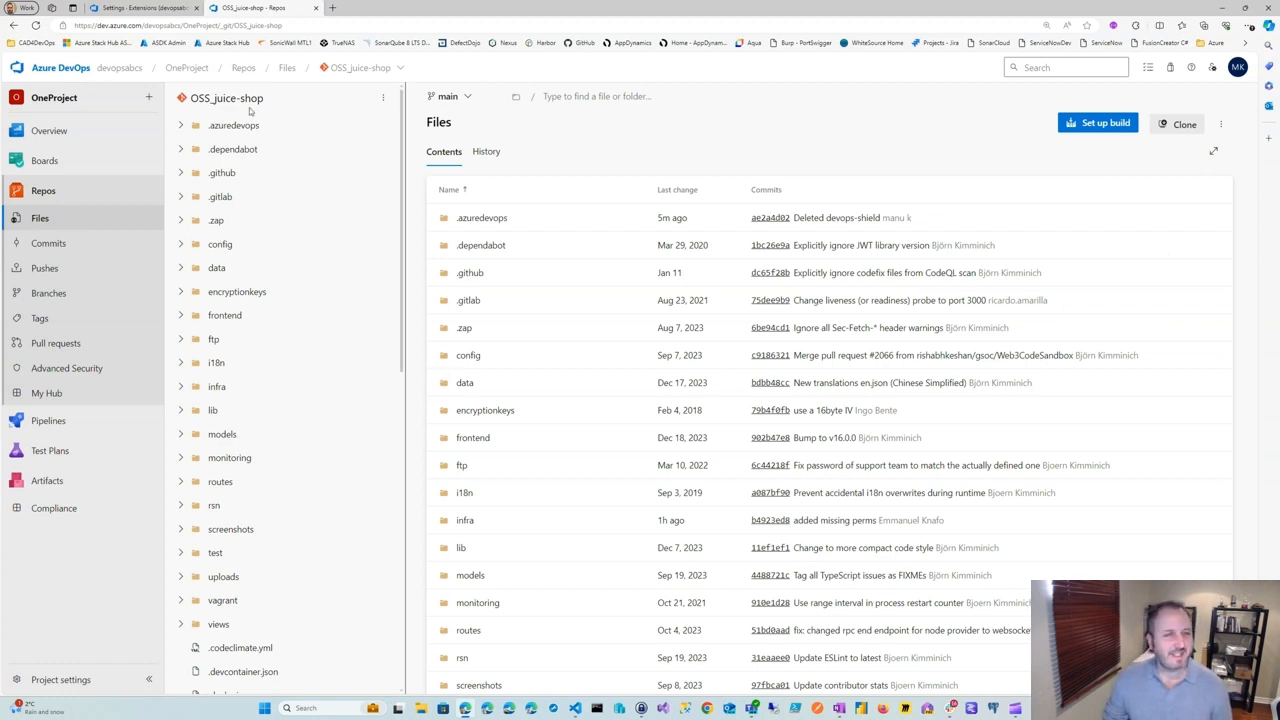
pyautogui.click(182, 126)
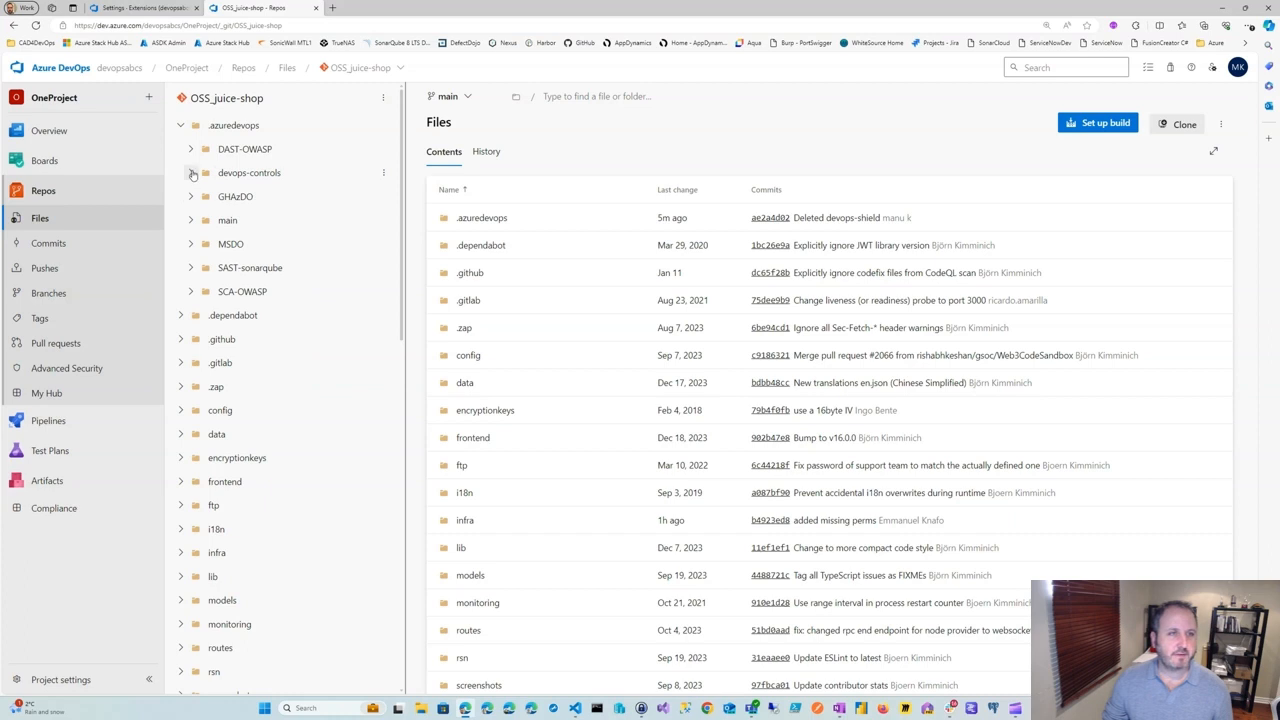
pyautogui.click(190, 173)
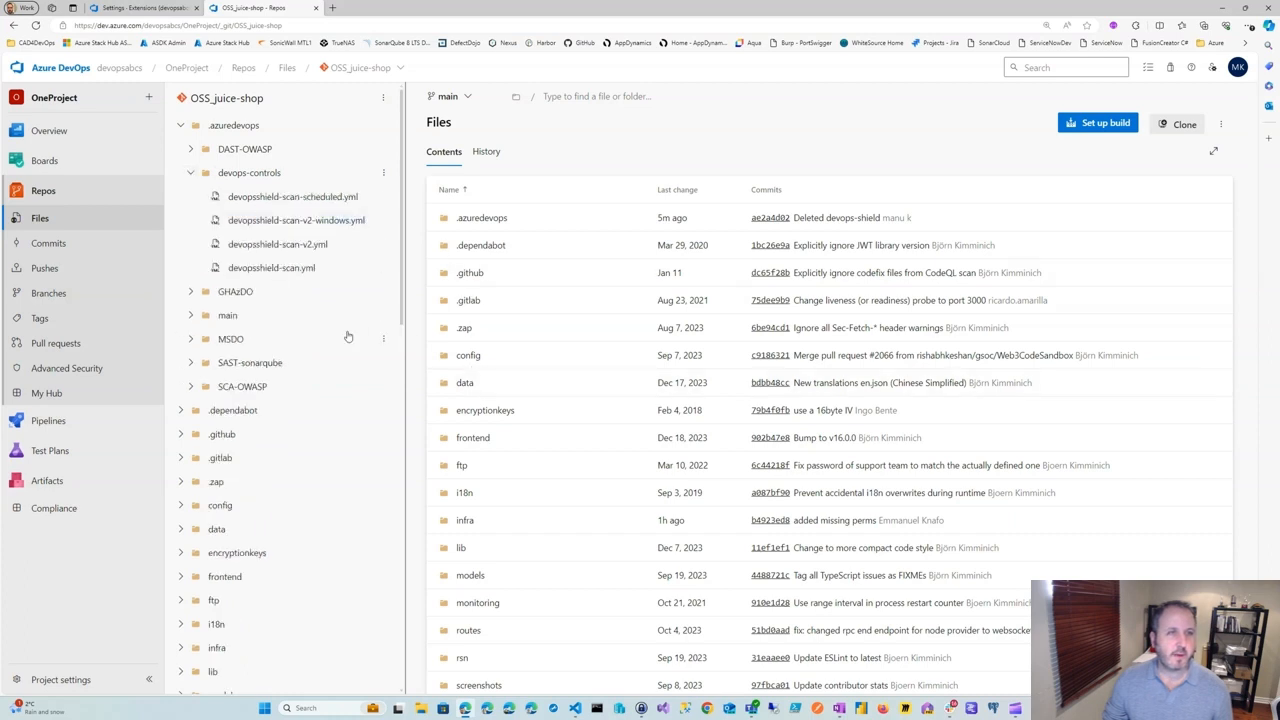
pyautogui.click(271, 246)
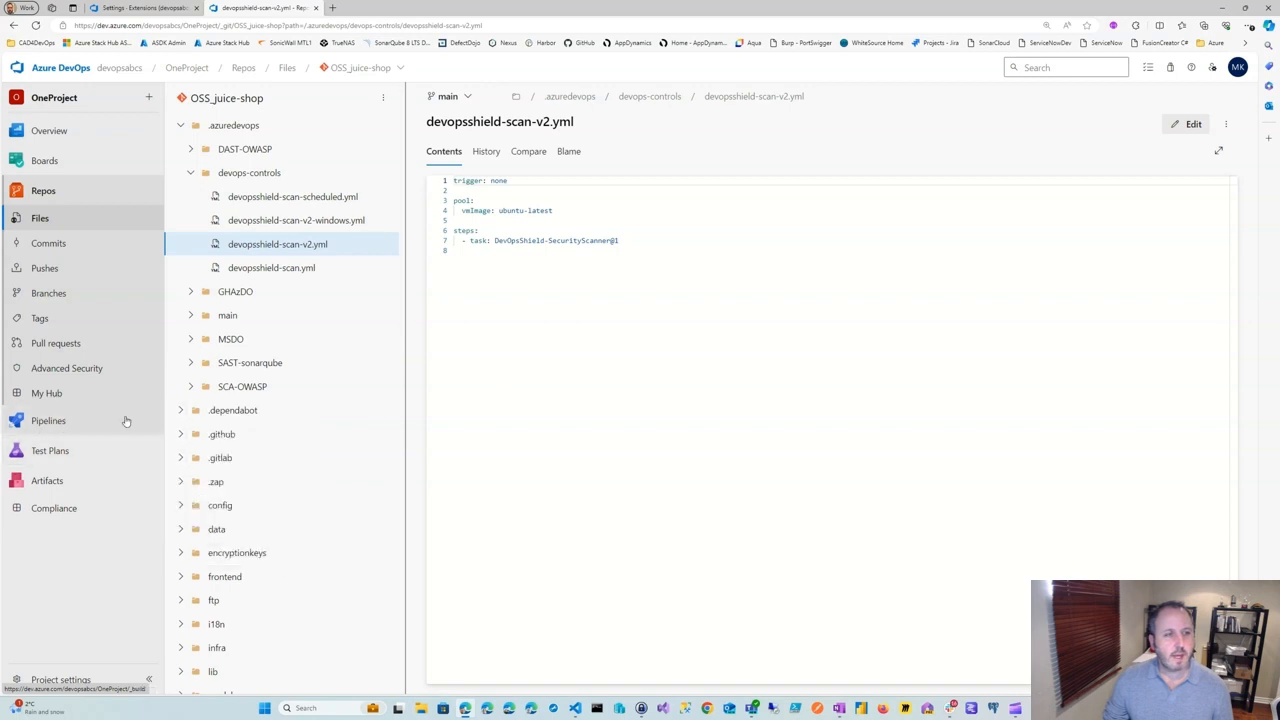
# - Create a new pipeline from the Azure Repos Git repository OSS_juice-shop using the Starter pipeline template
pyautogui.moveTo(77, 426)
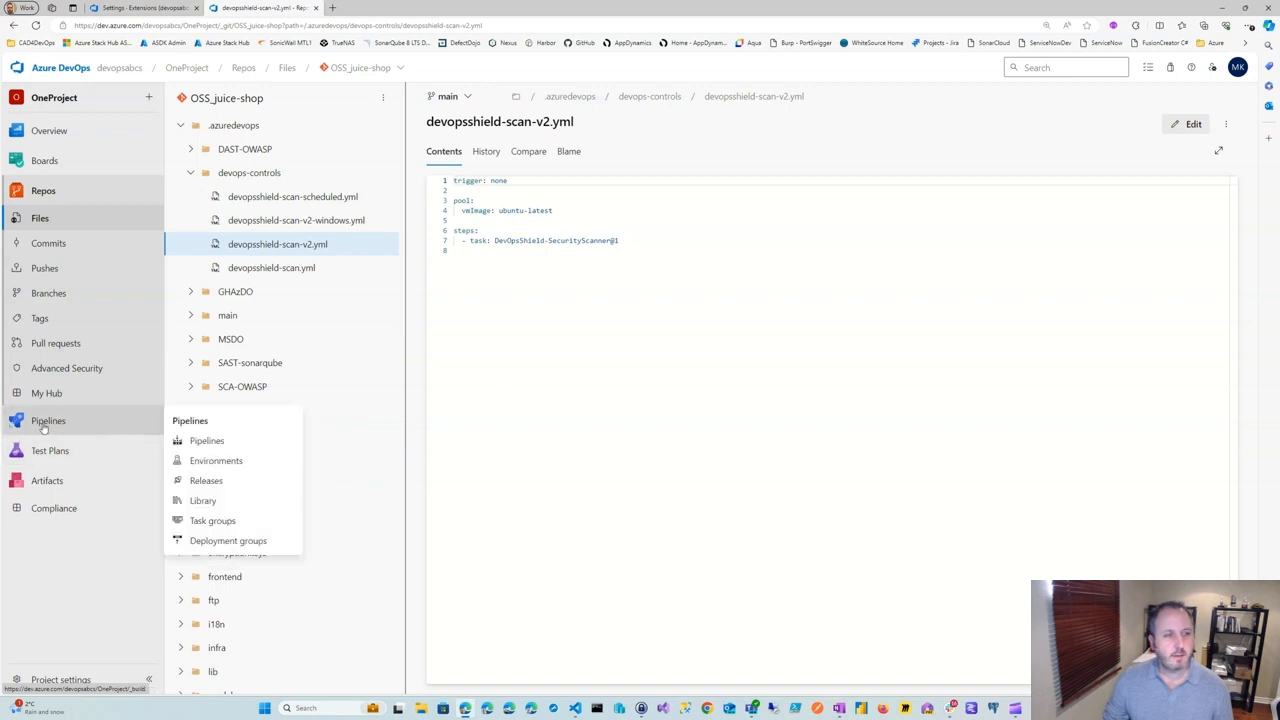
pyautogui.click(44, 424)
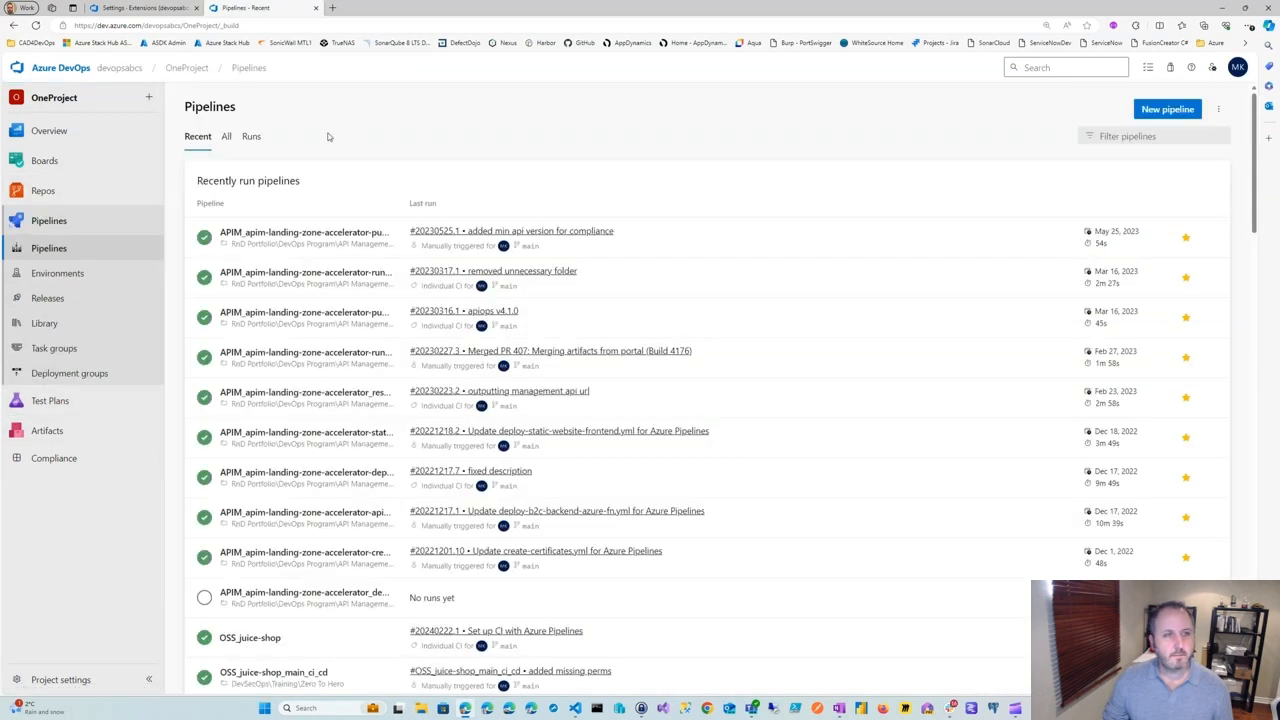
pyautogui.click(1165, 109)
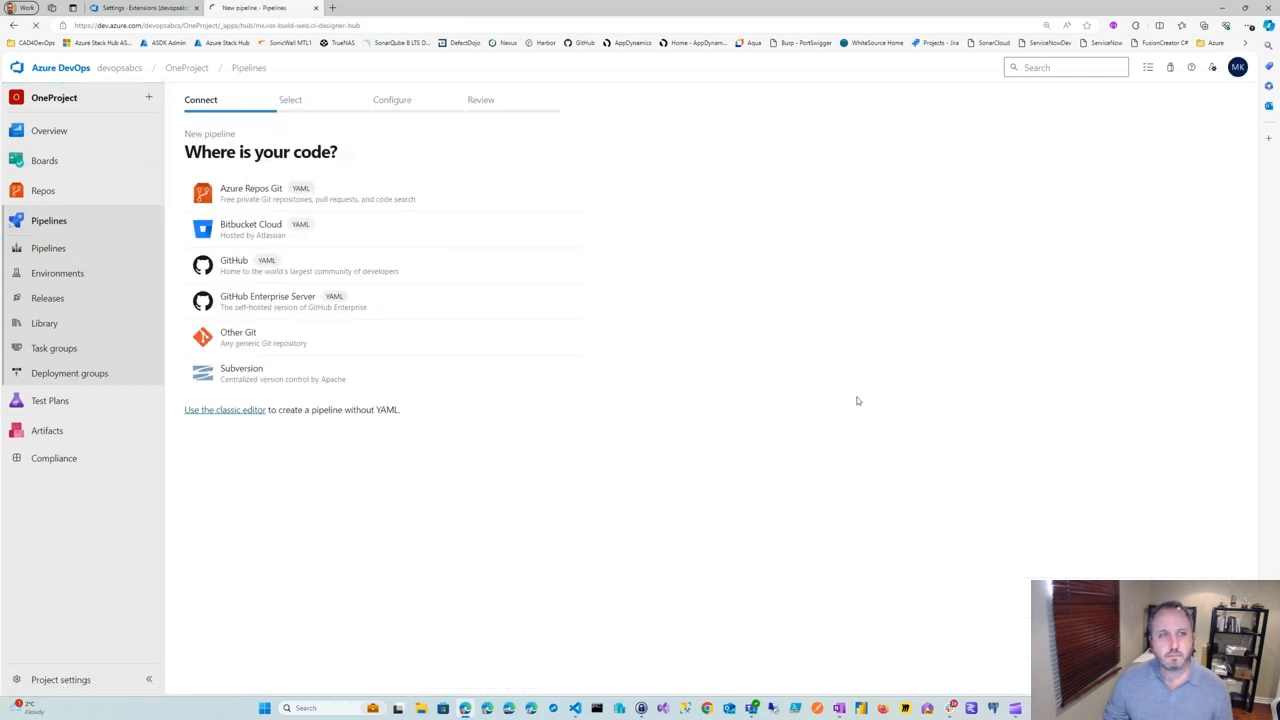
pyautogui.click(339, 196)
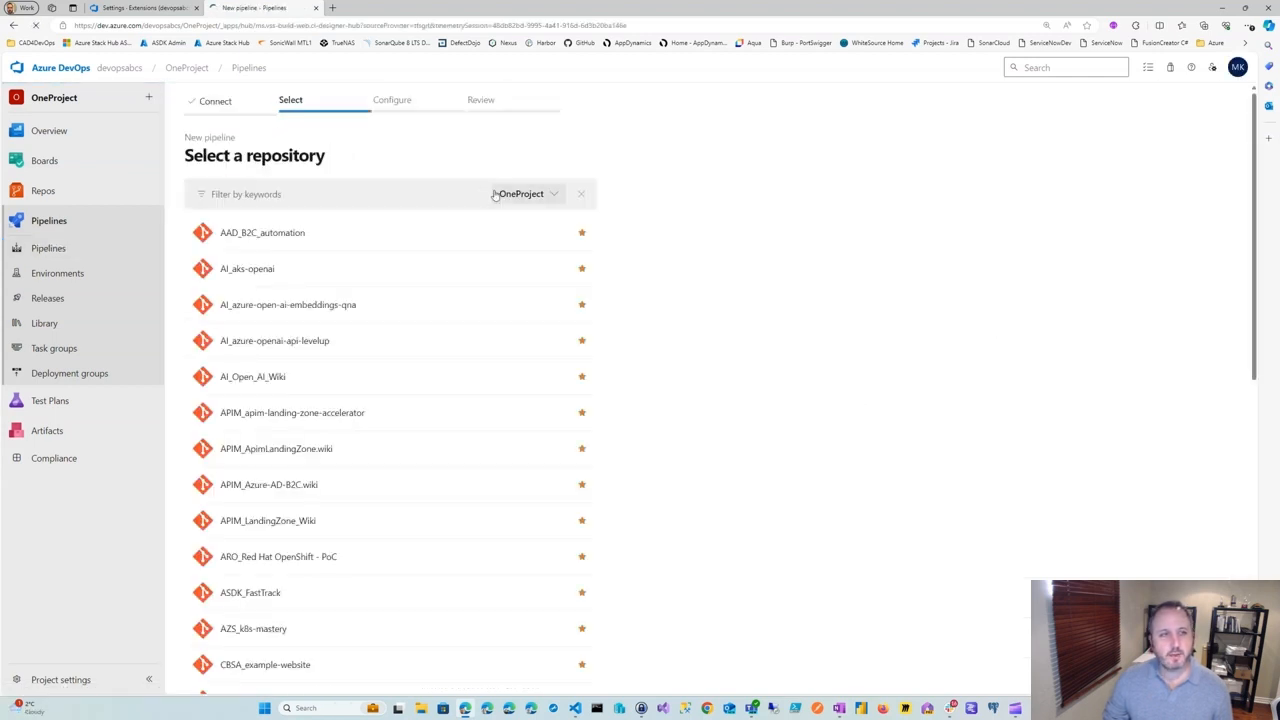
pyautogui.click(306, 191)
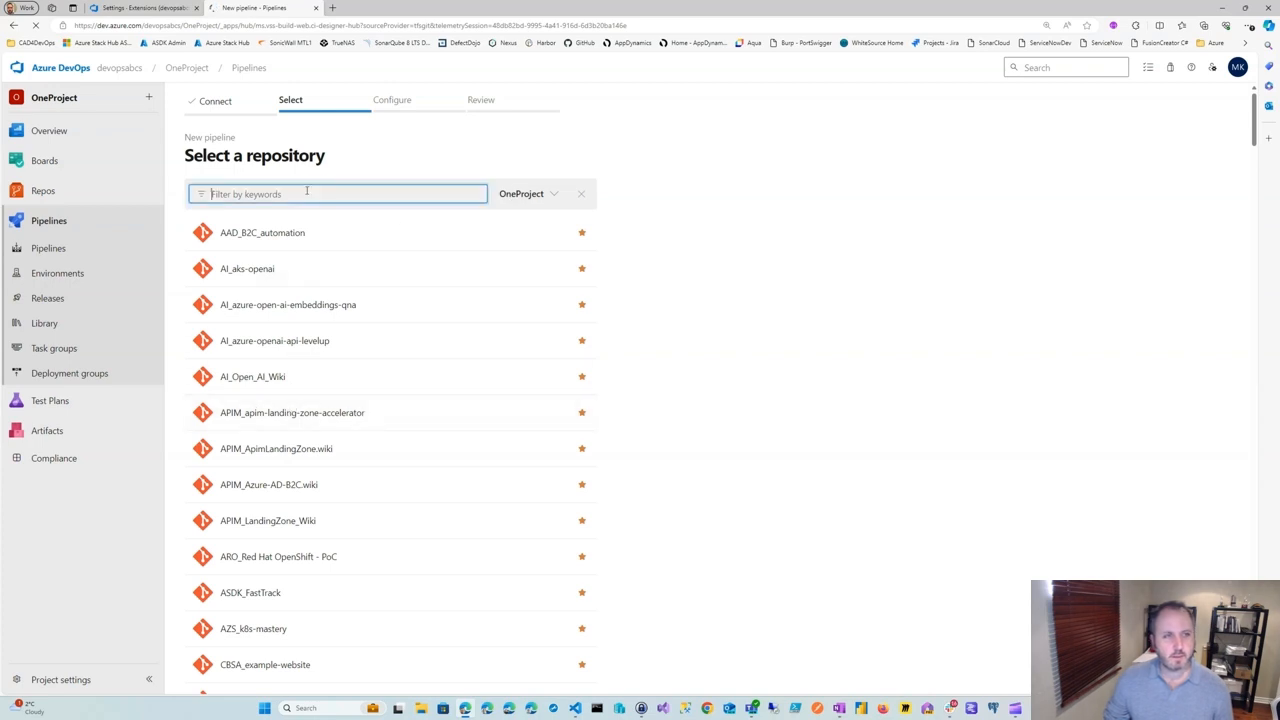
pyautogui.write('oss')
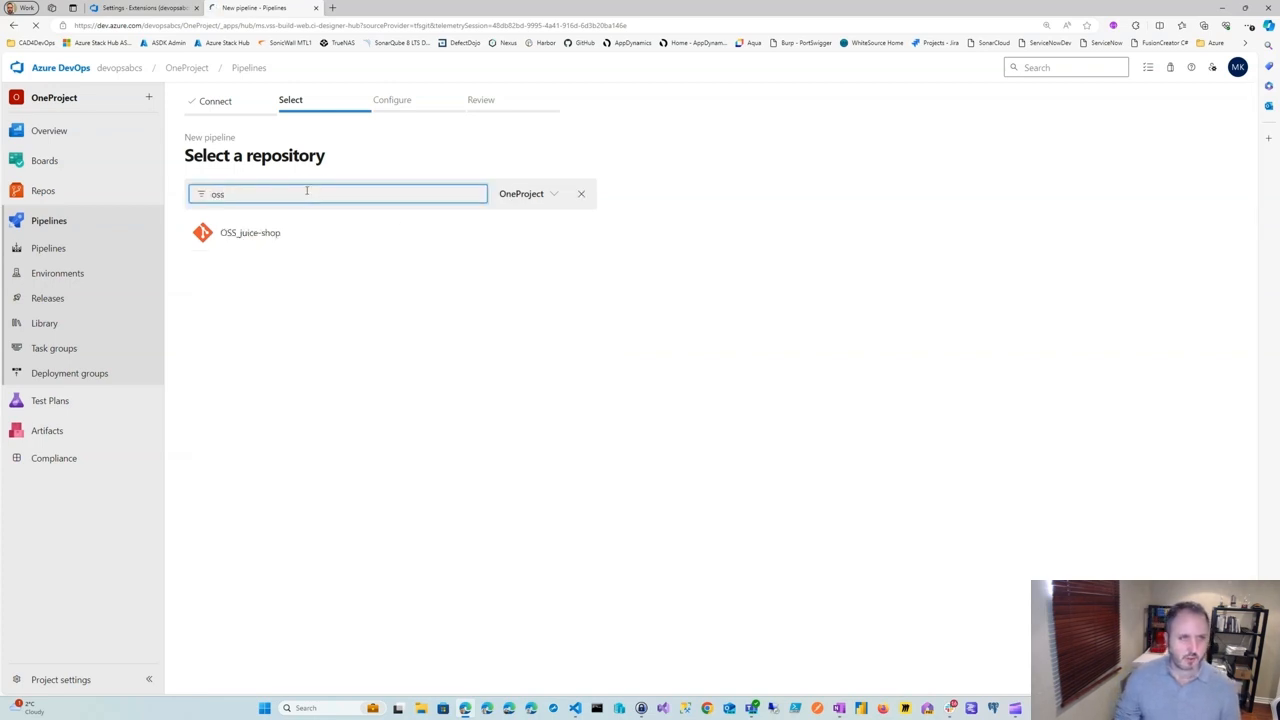
pyautogui.click(252, 234)
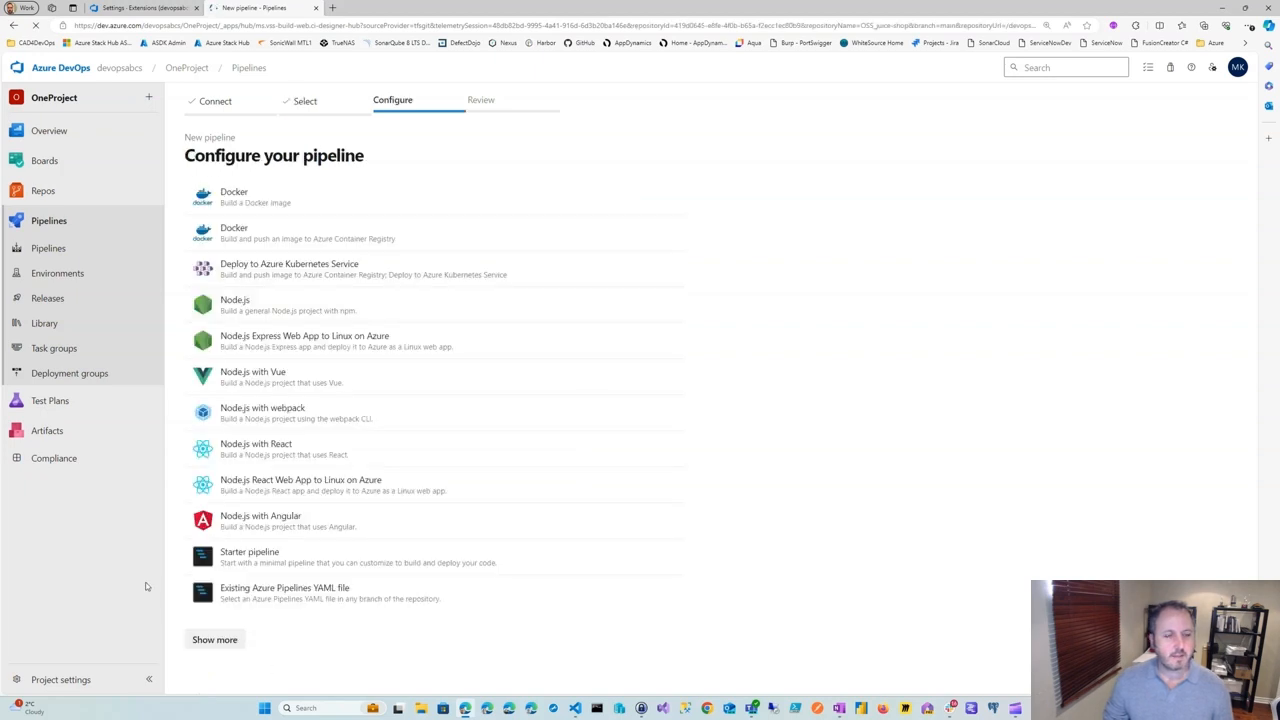
pyautogui.click(305, 560)
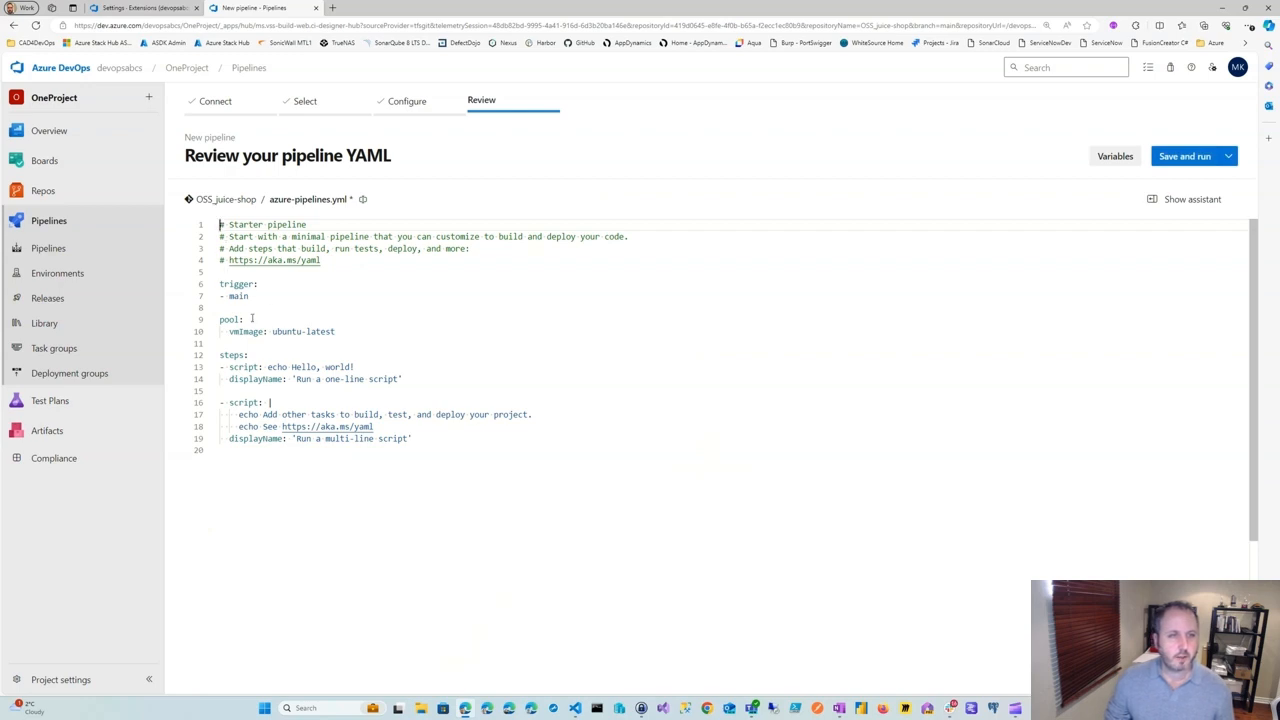
# - Remove the starter comments, the main trigger and both sample script steps from the pipeline YAML, keeping the pool and the steps heading
pyautogui.moveTo(232, 310); pyautogui.dragTo(222, 224)
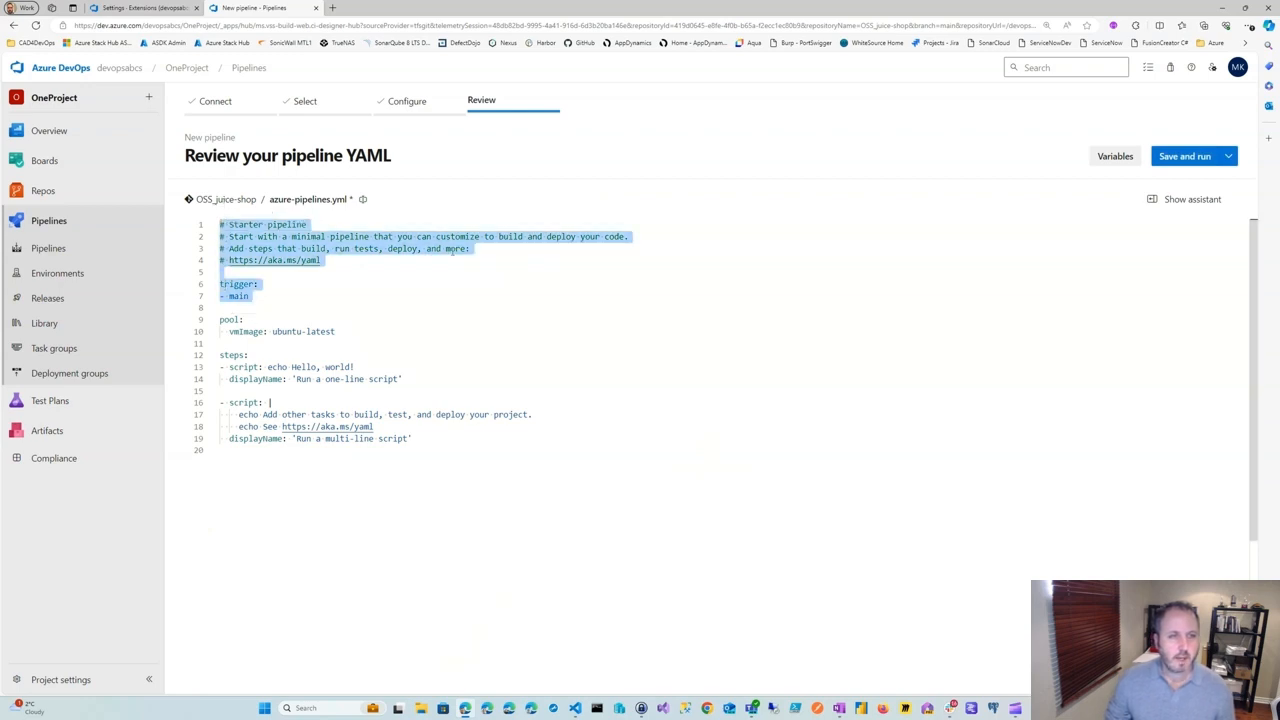
pyautogui.press('Delete')
pyautogui.press('Delete')
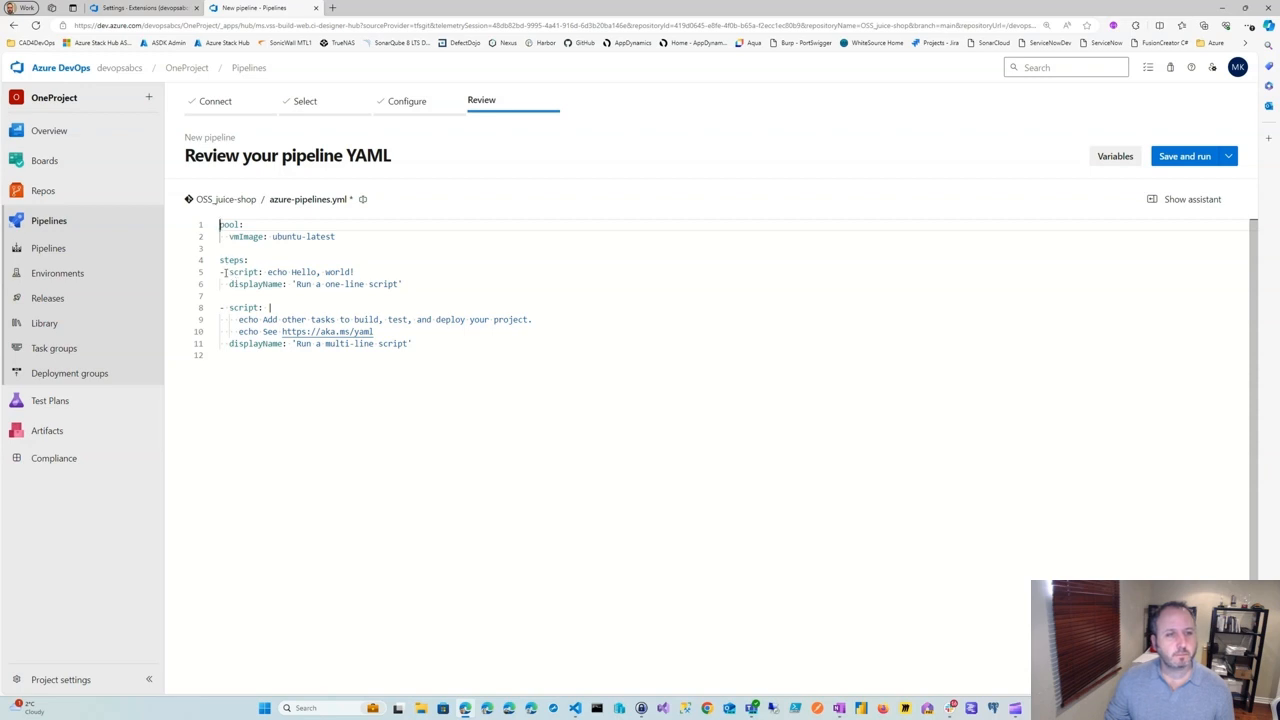
pyautogui.moveTo(222, 271); pyautogui.dragTo(791, 506)
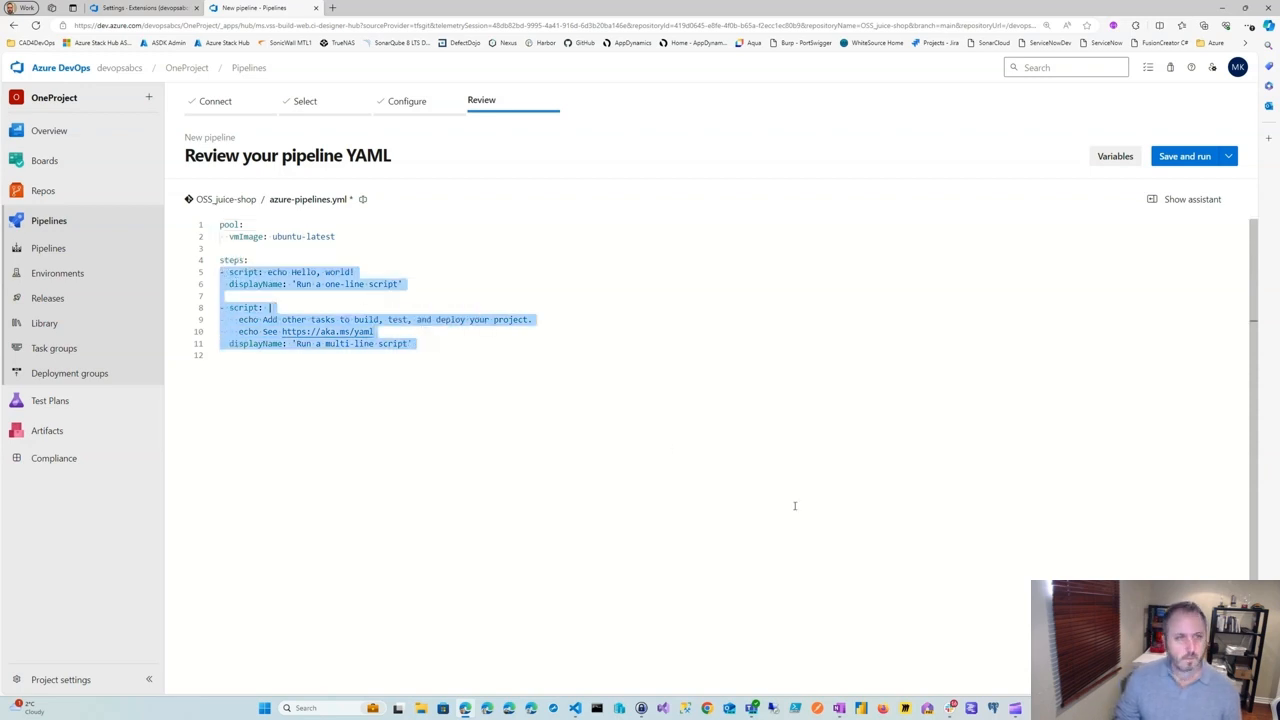
pyautogui.press('Delete')
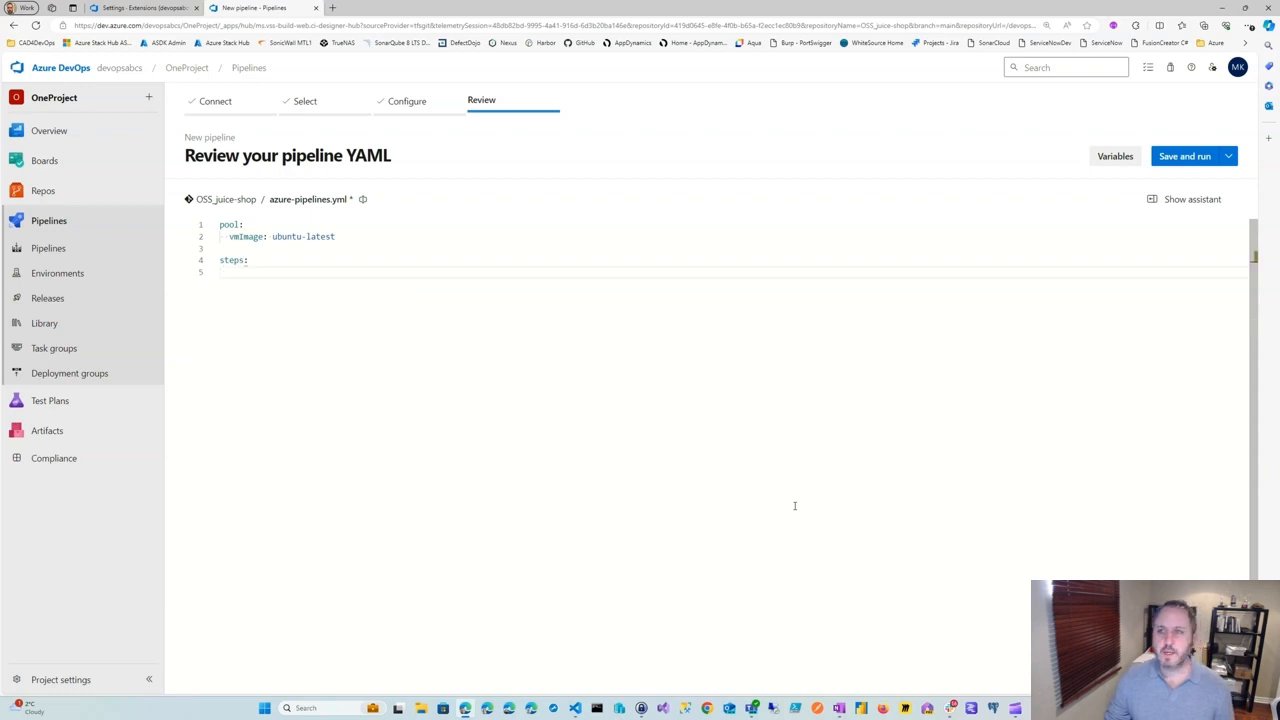
# - Find the DevOps Shield Security Scanner task in the task assistant by searching "devop" and insert it under steps on line 5
pyautogui.click(1186, 201)
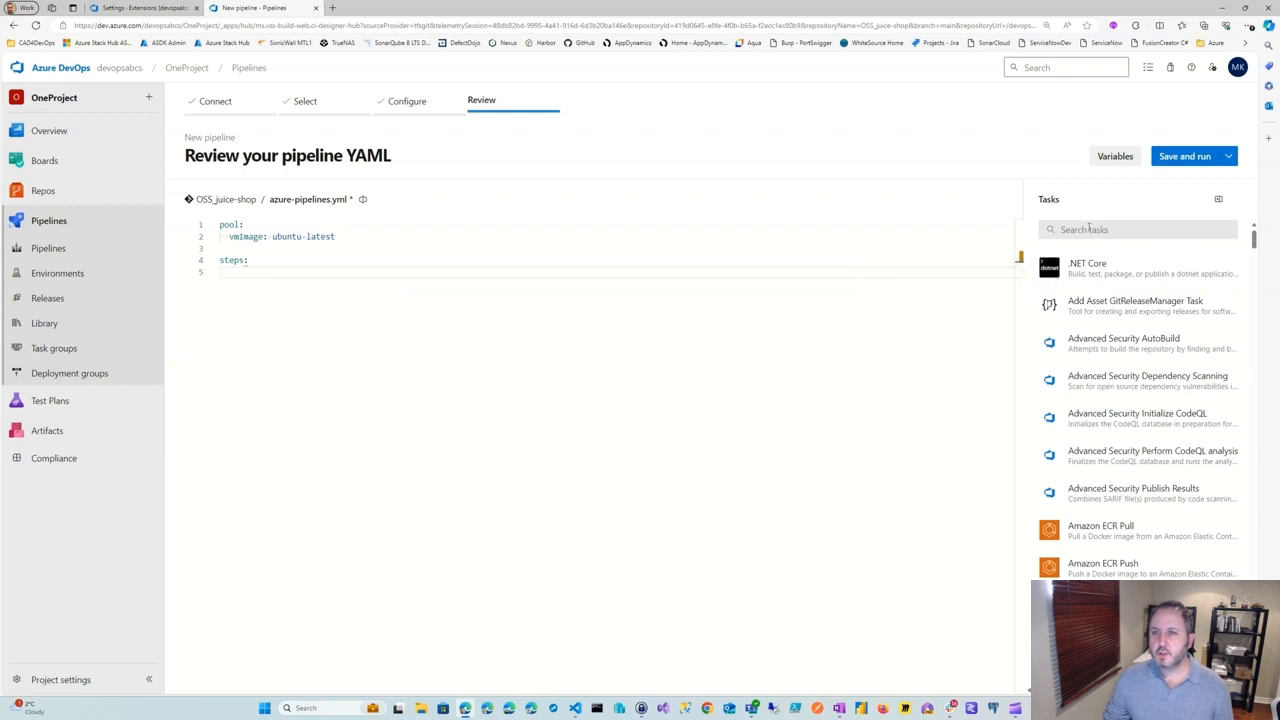
pyautogui.click(1066, 228)
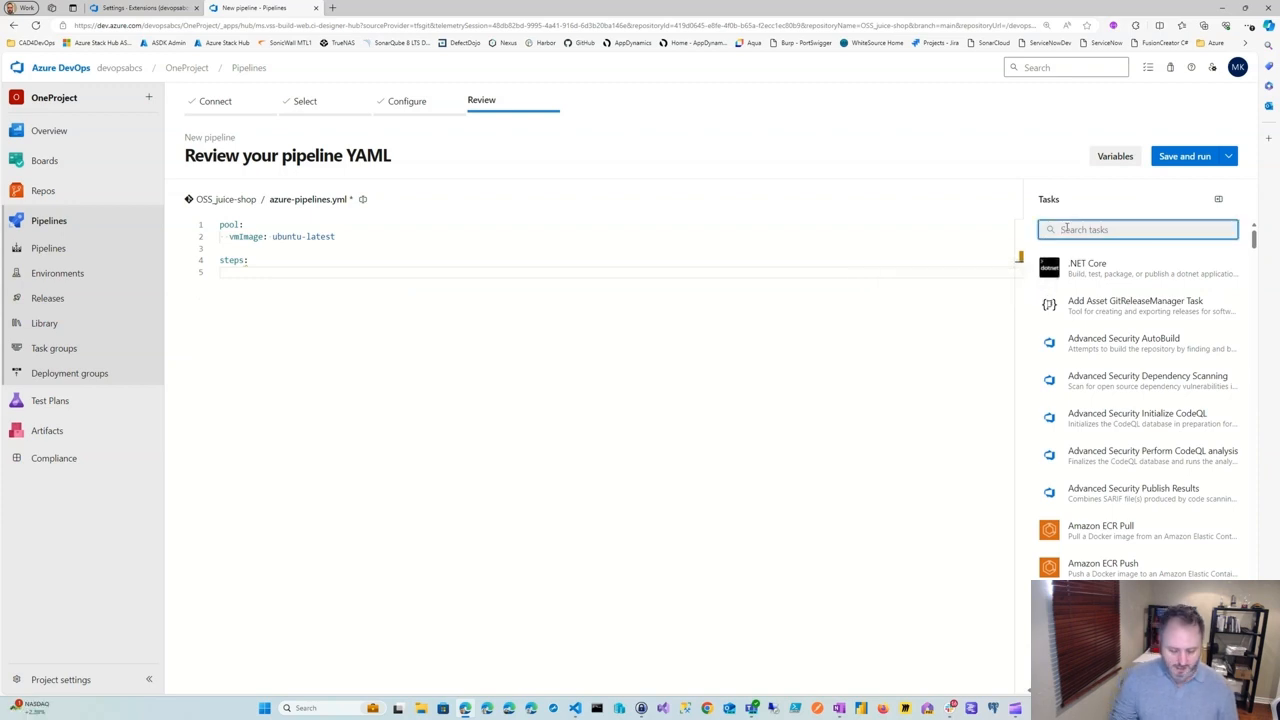
pyautogui.write('dev')
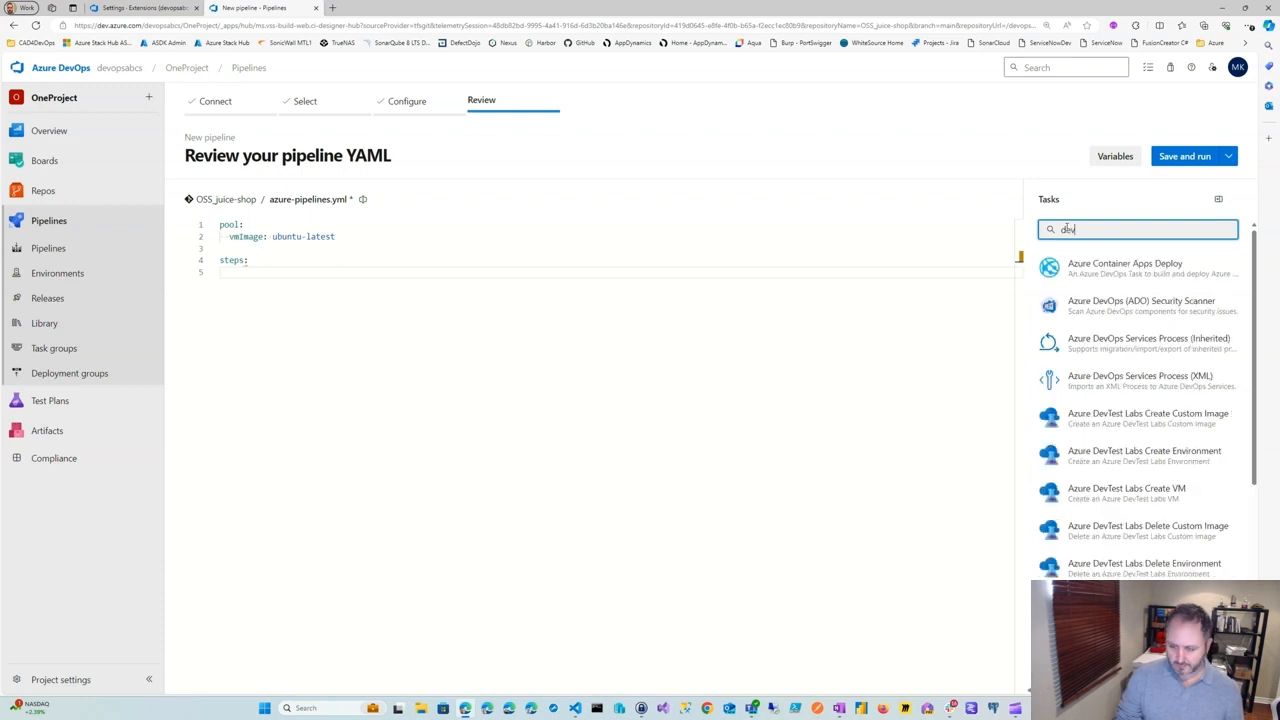
pyautogui.write('op')
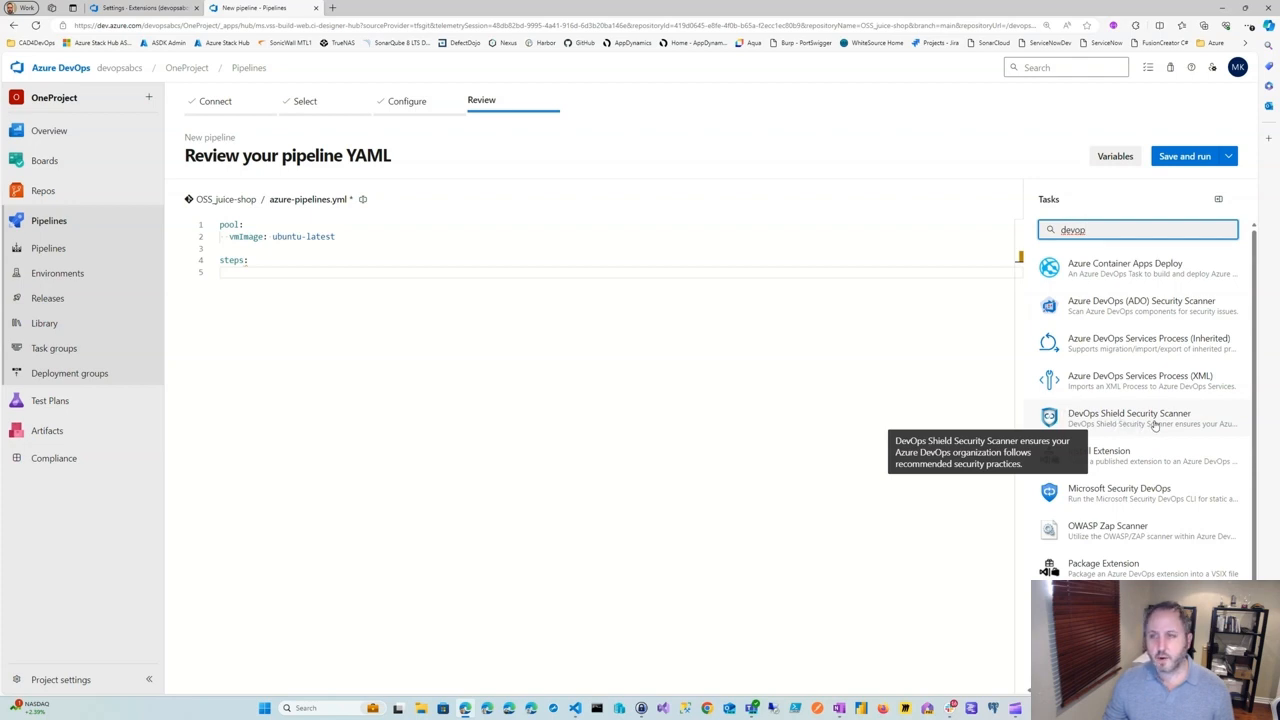
pyautogui.click(233, 273)
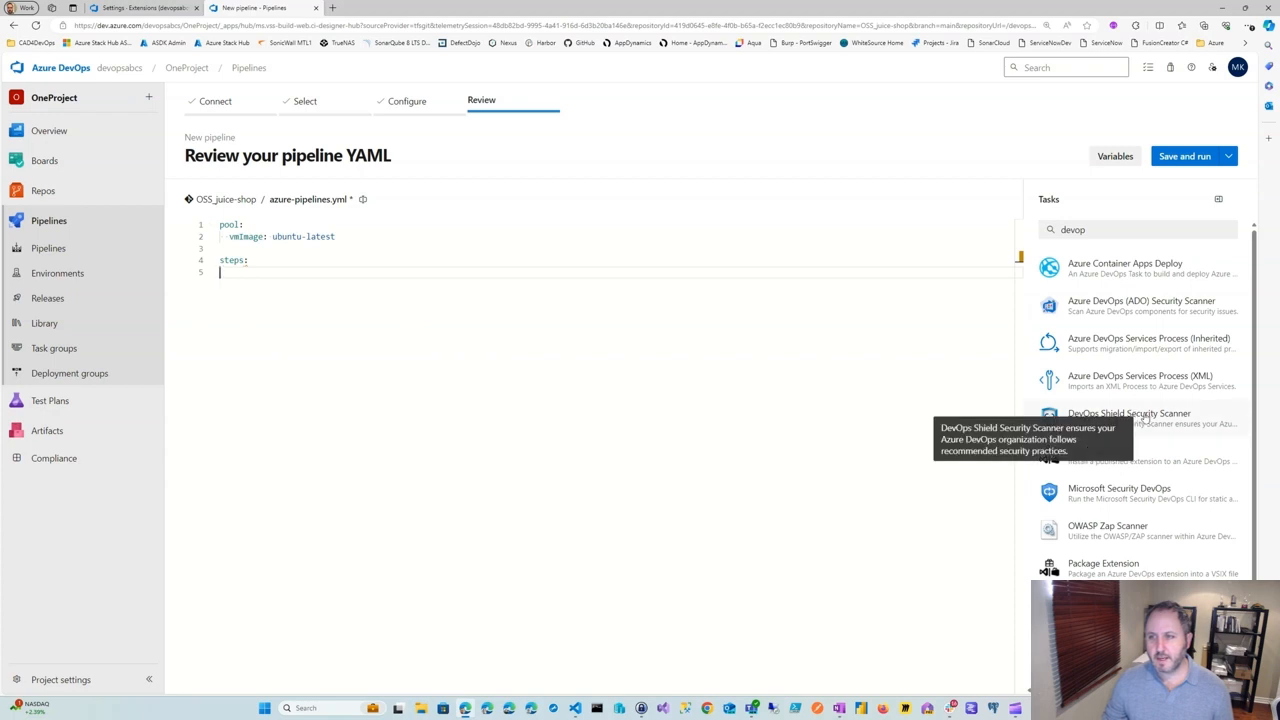
pyautogui.click(1145, 418)
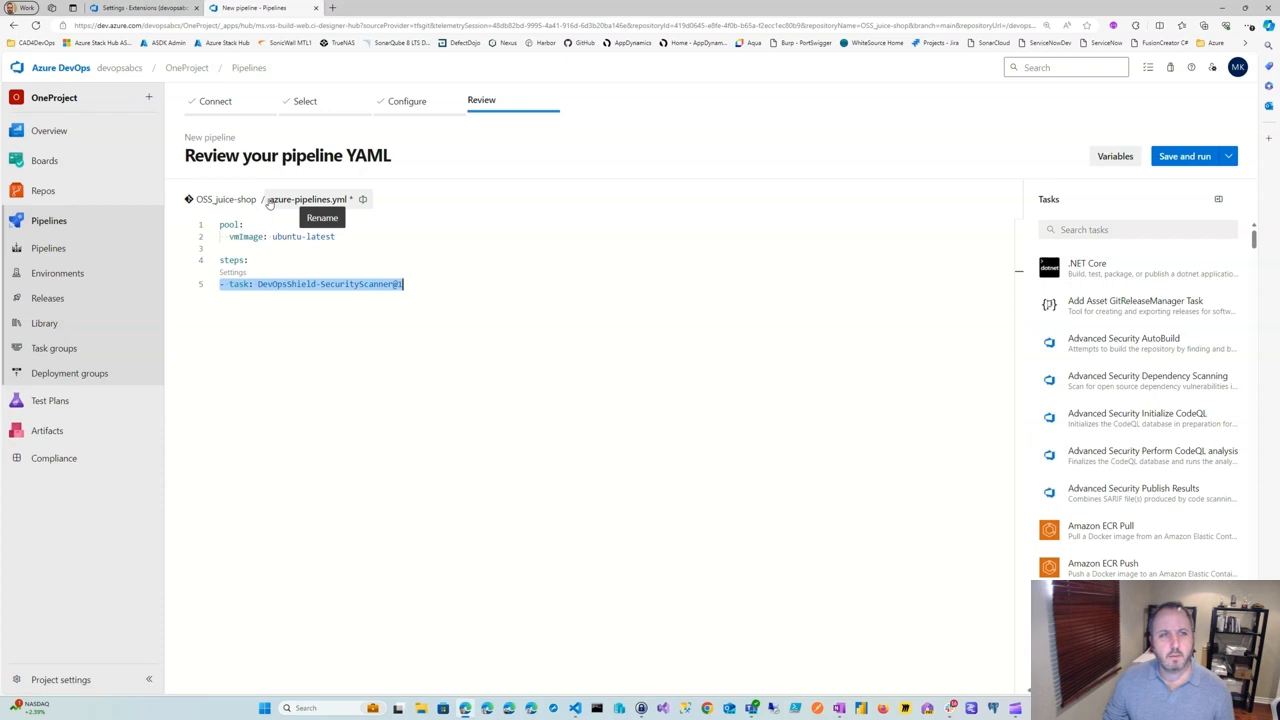
# - Put the folder path .azuredevops/devops-shield/ in front of the azure-pipelines.yml file name
pyautogui.click(270, 201)
pyautogui.press('Home')
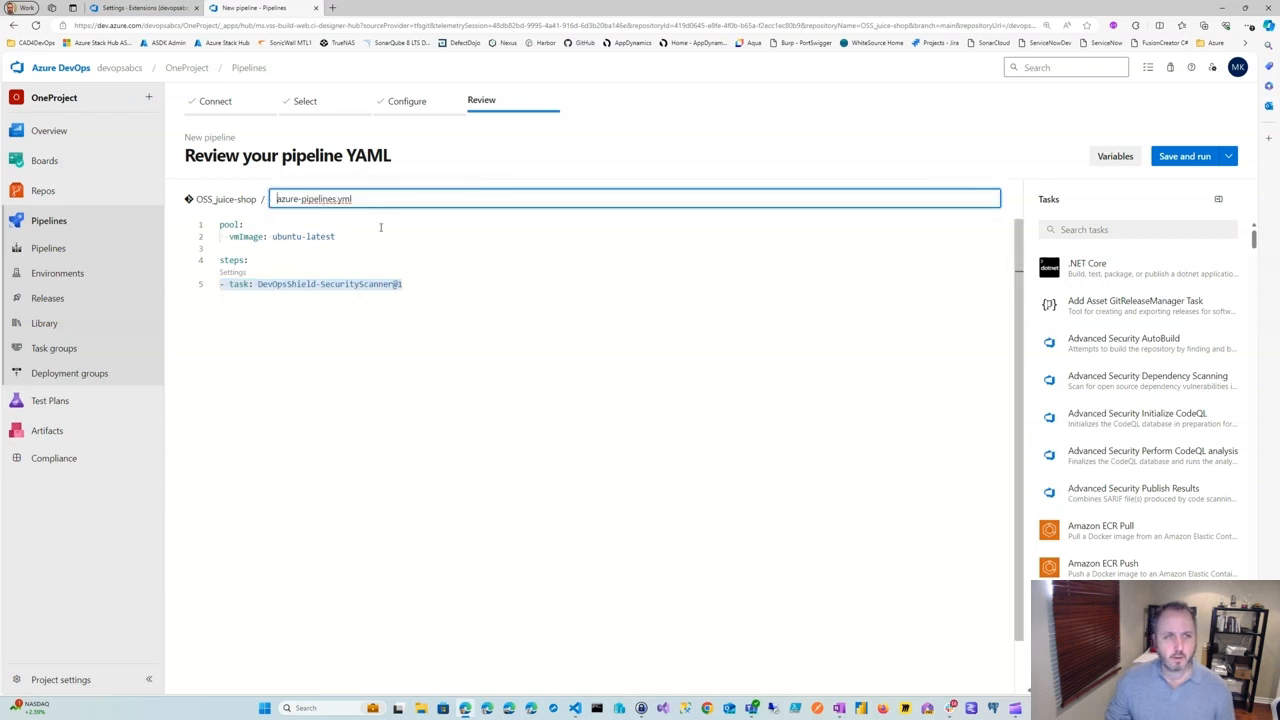
pyautogui.write('dev')
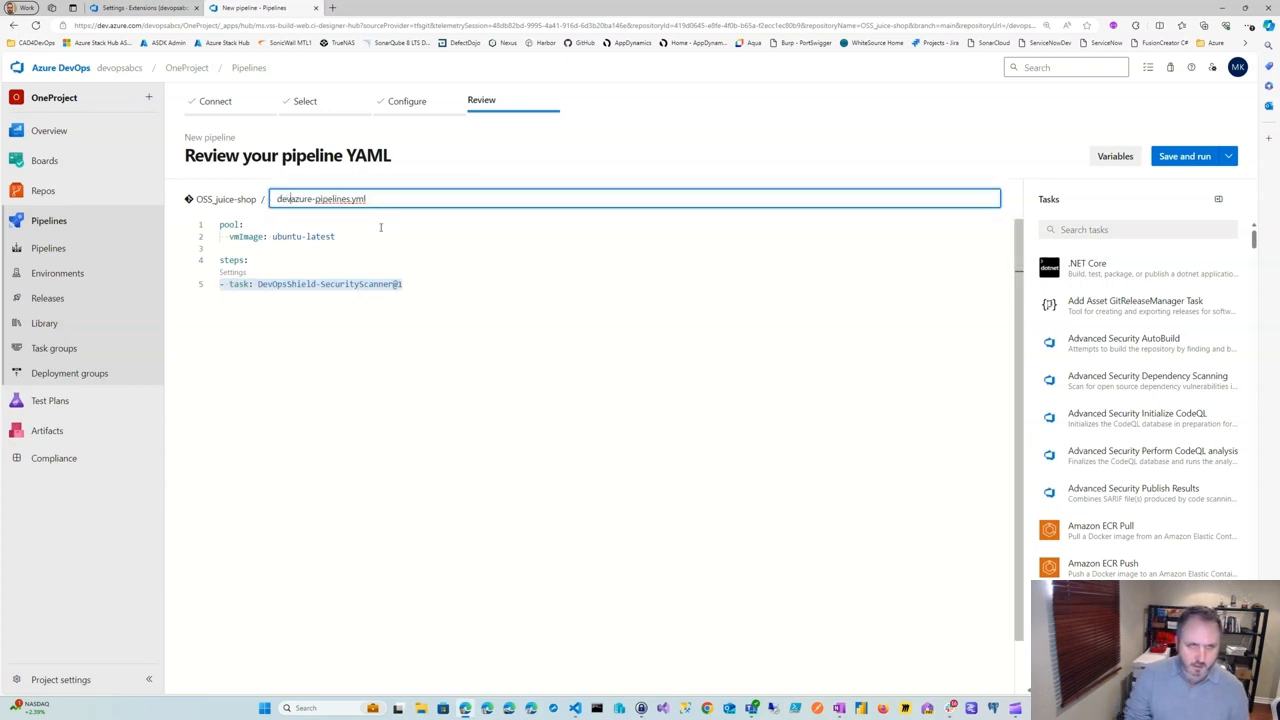
pyautogui.write('ops')
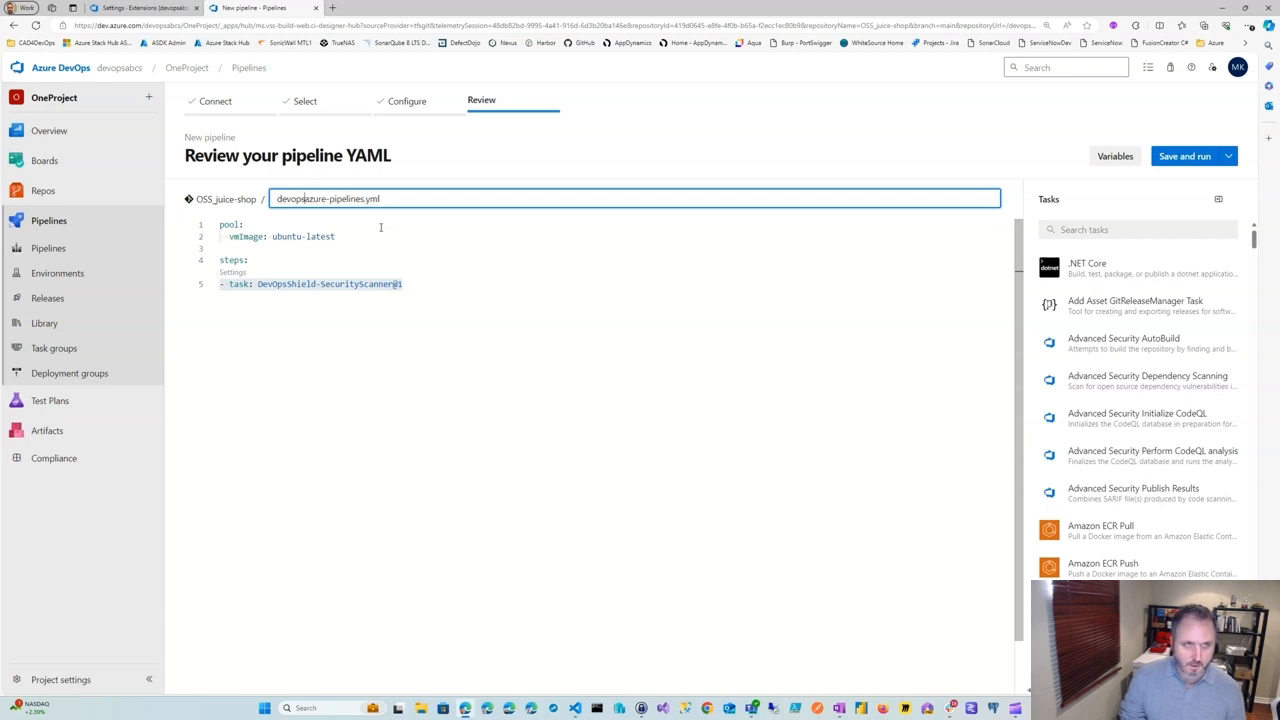
pyautogui.write('-shi')
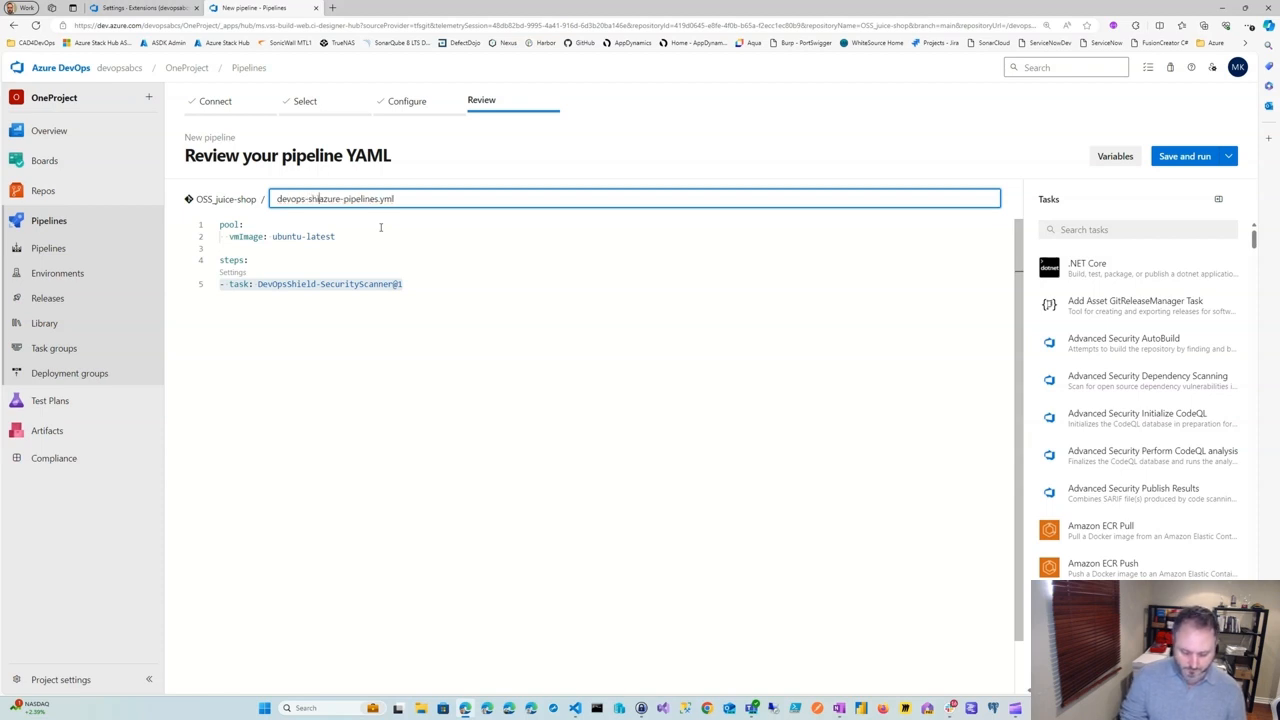
pyautogui.write('eld')
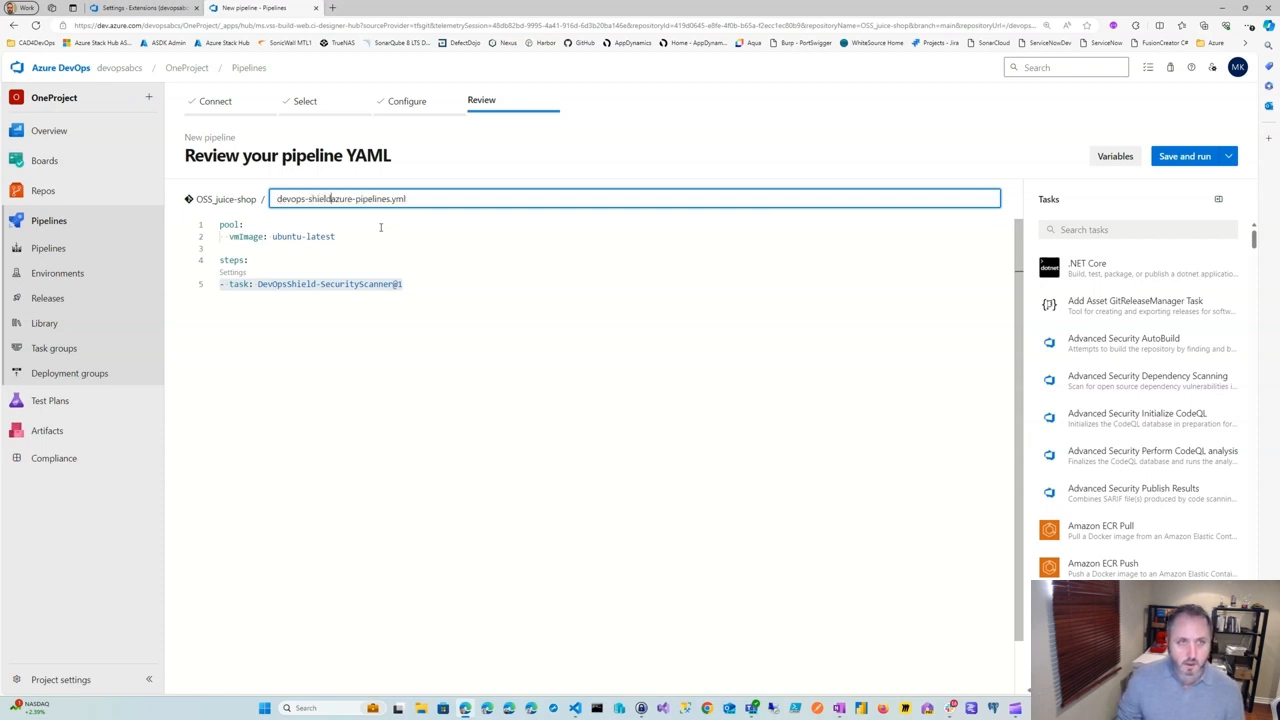
pyautogui.press('Home')
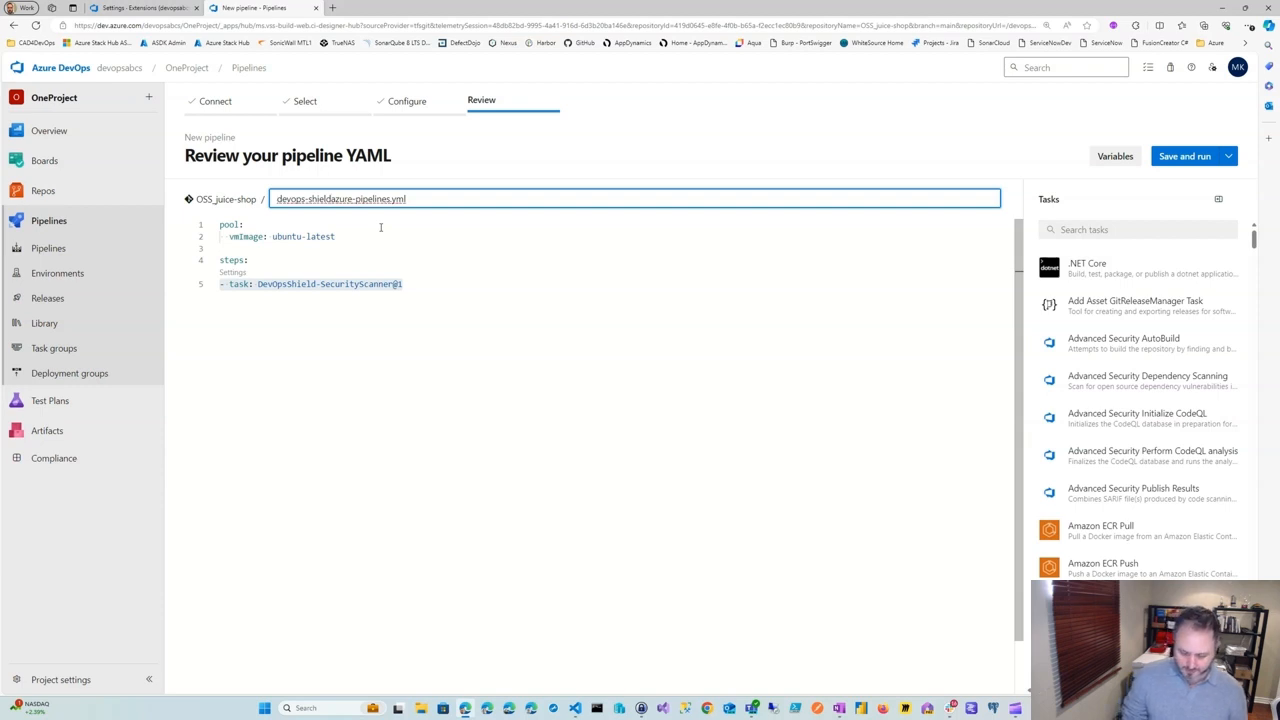
pyautogui.write('.')
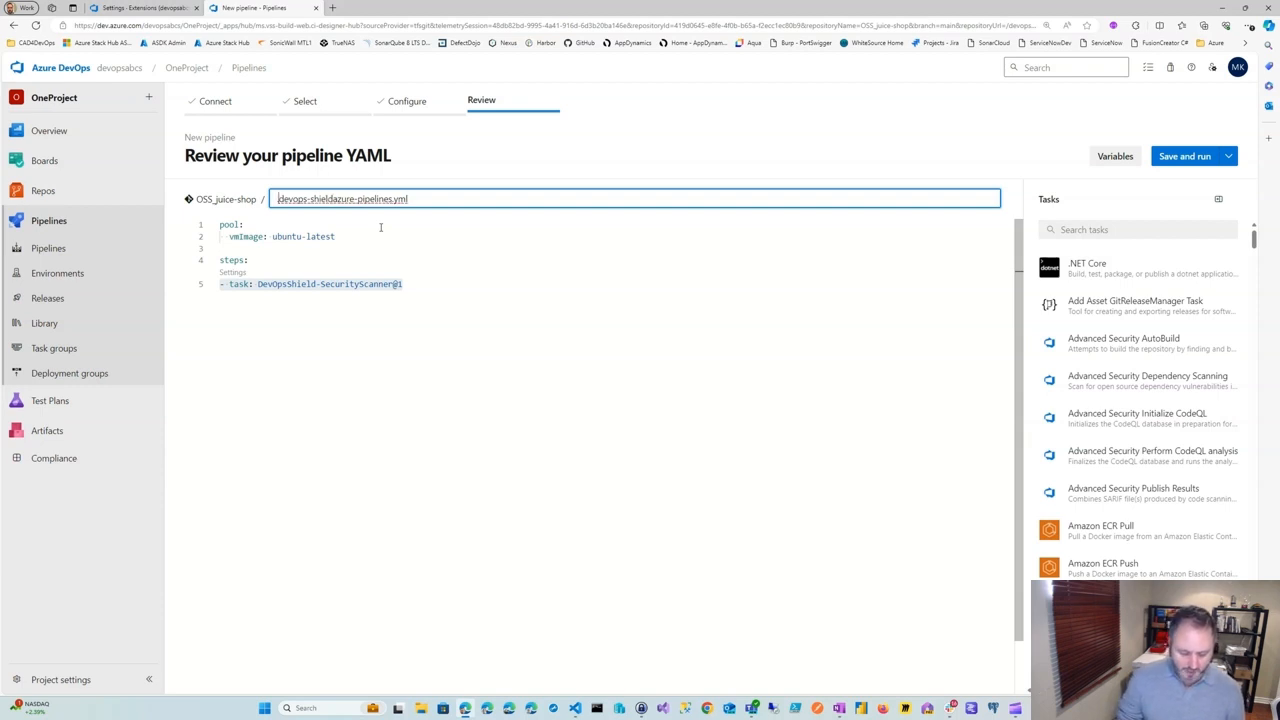
pyautogui.write('azure')
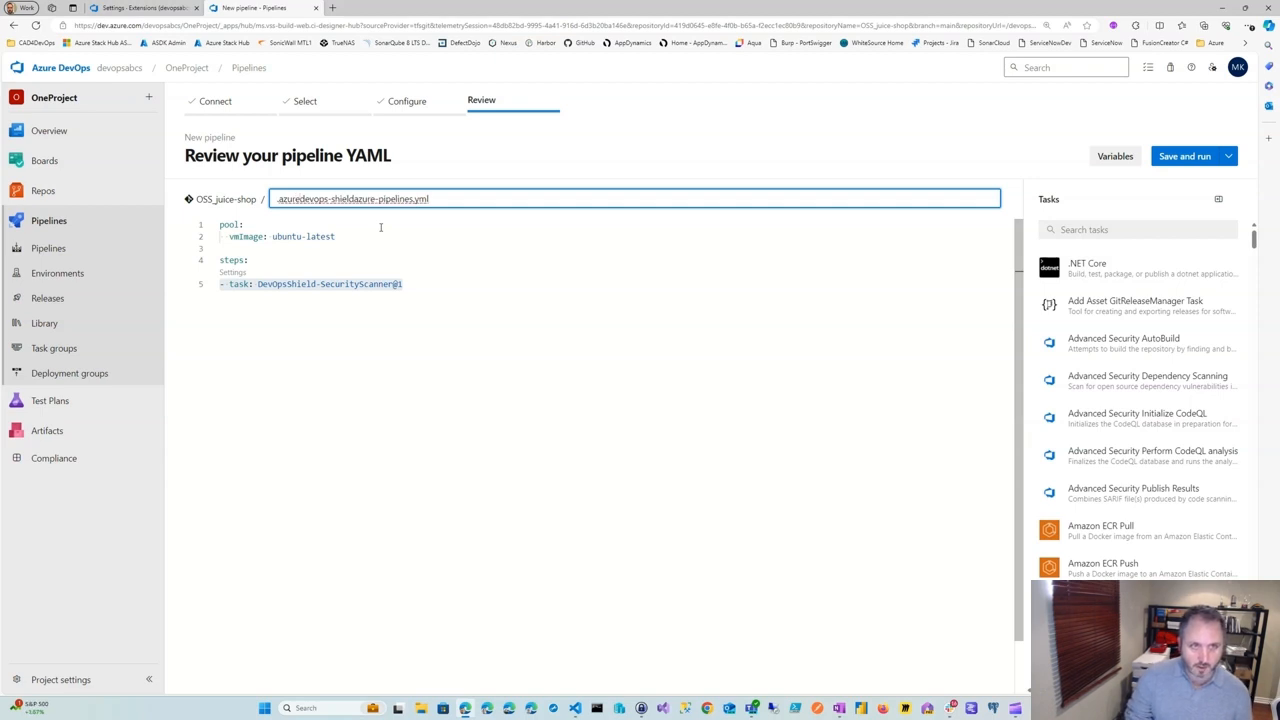
pyautogui.write('devops')
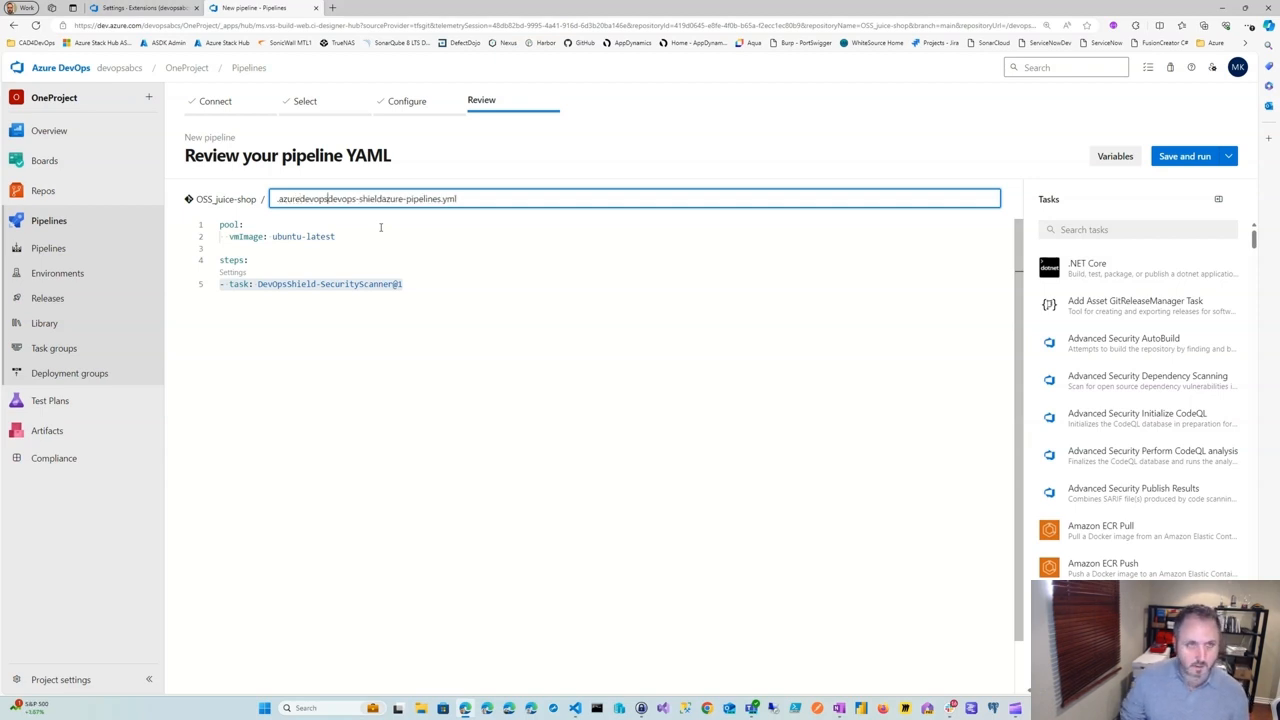
pyautogui.write('/devops-shield')
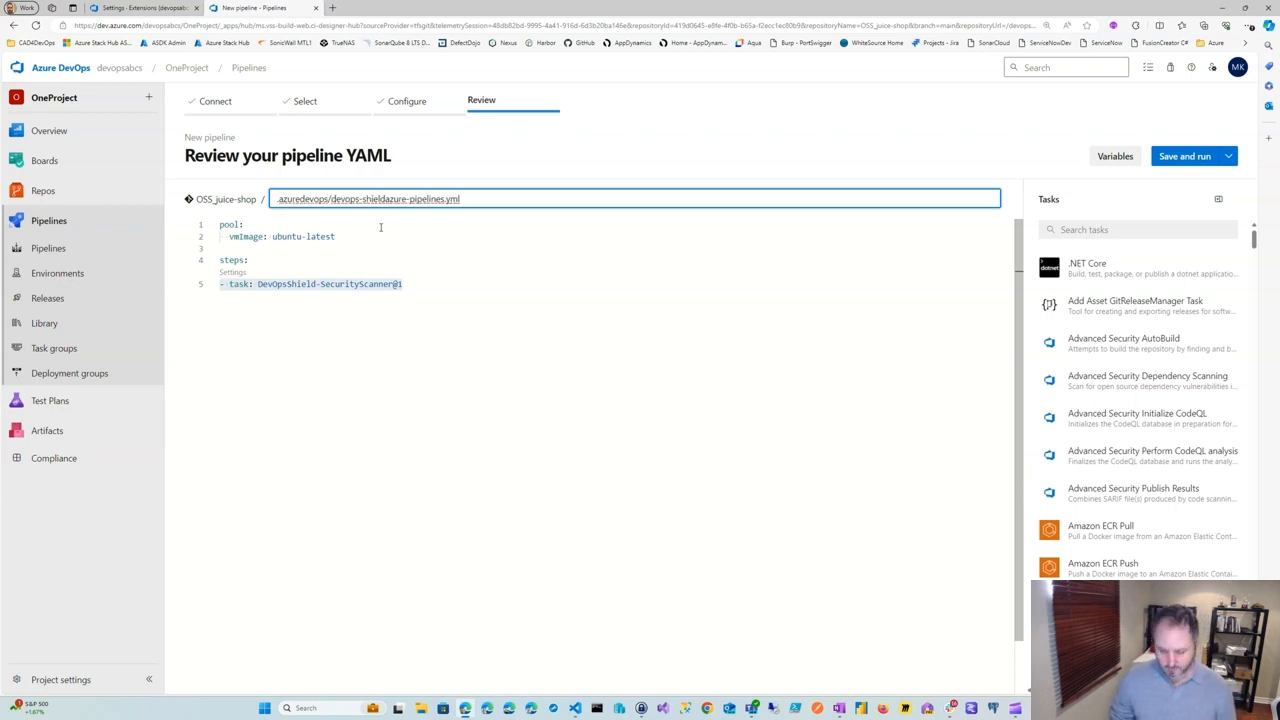
pyautogui.write('/')
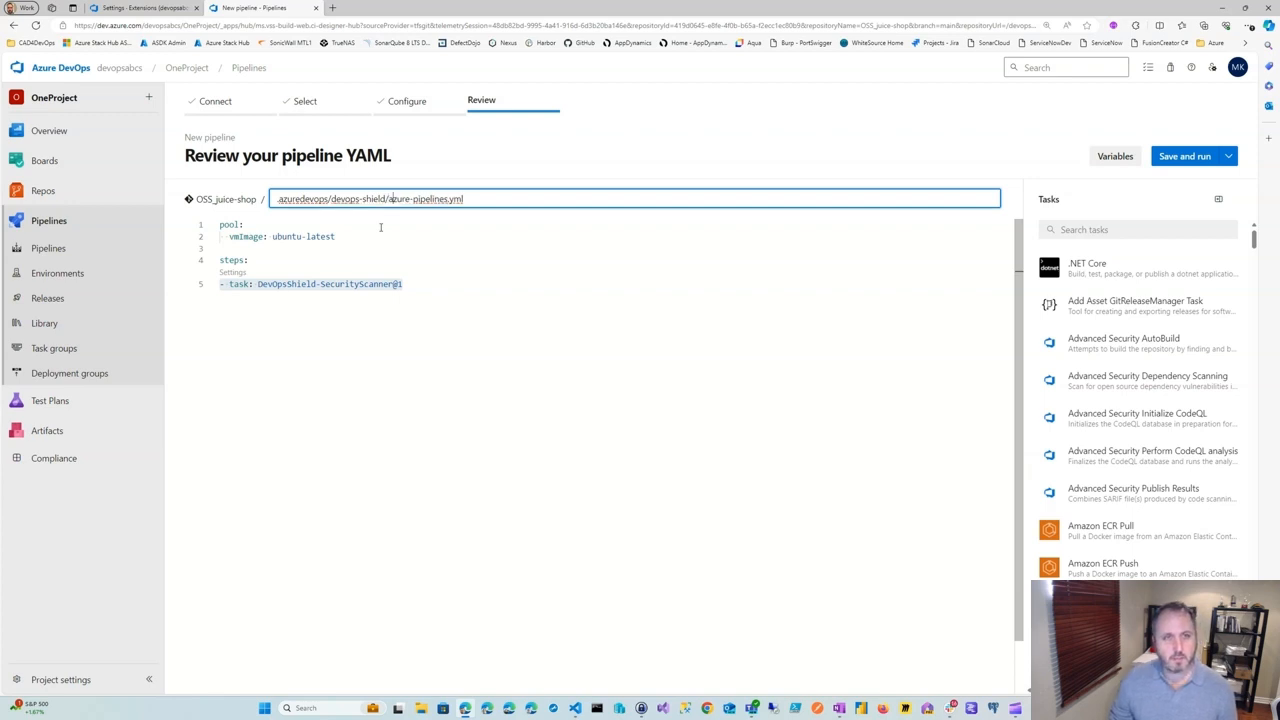
# - Extend the YAML file name to azure-pipelines-devopsshield-demo.yml
pyautogui.press('Right')
pyautogui.press('Right')
pyautogui.press('Right')
pyautogui.press('Right')
pyautogui.press('Right')
pyautogui.press('Right')
pyautogui.press('Right')
pyautogui.press('Right')
pyautogui.press('Right')
pyautogui.press('Right')
pyautogui.press('Right')
pyautogui.press('Right')
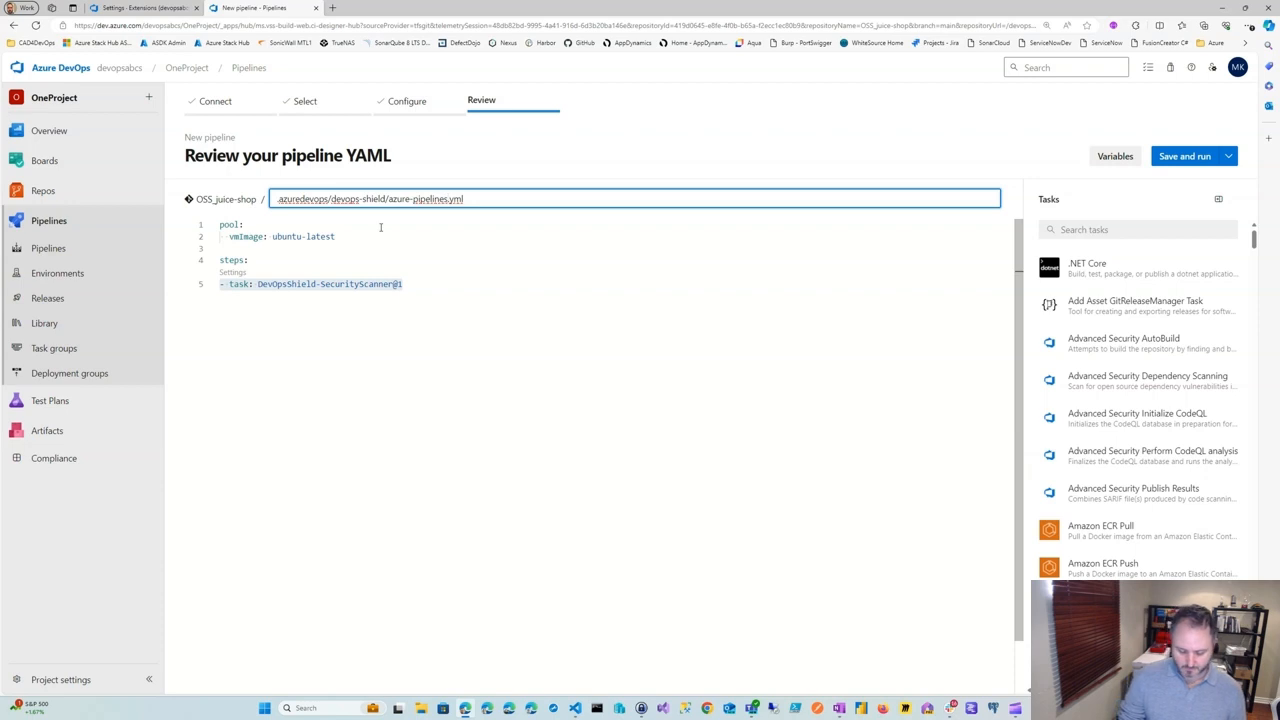
pyautogui.write('-devops')
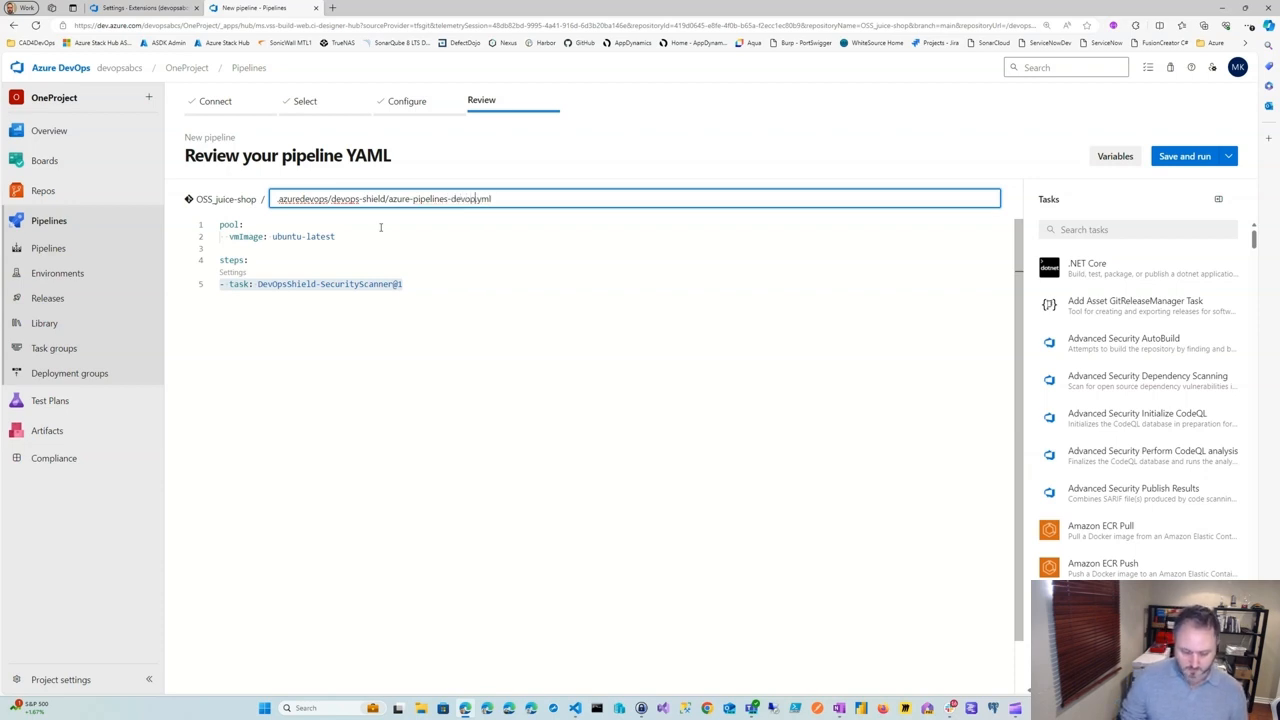
pyautogui.write('shield')
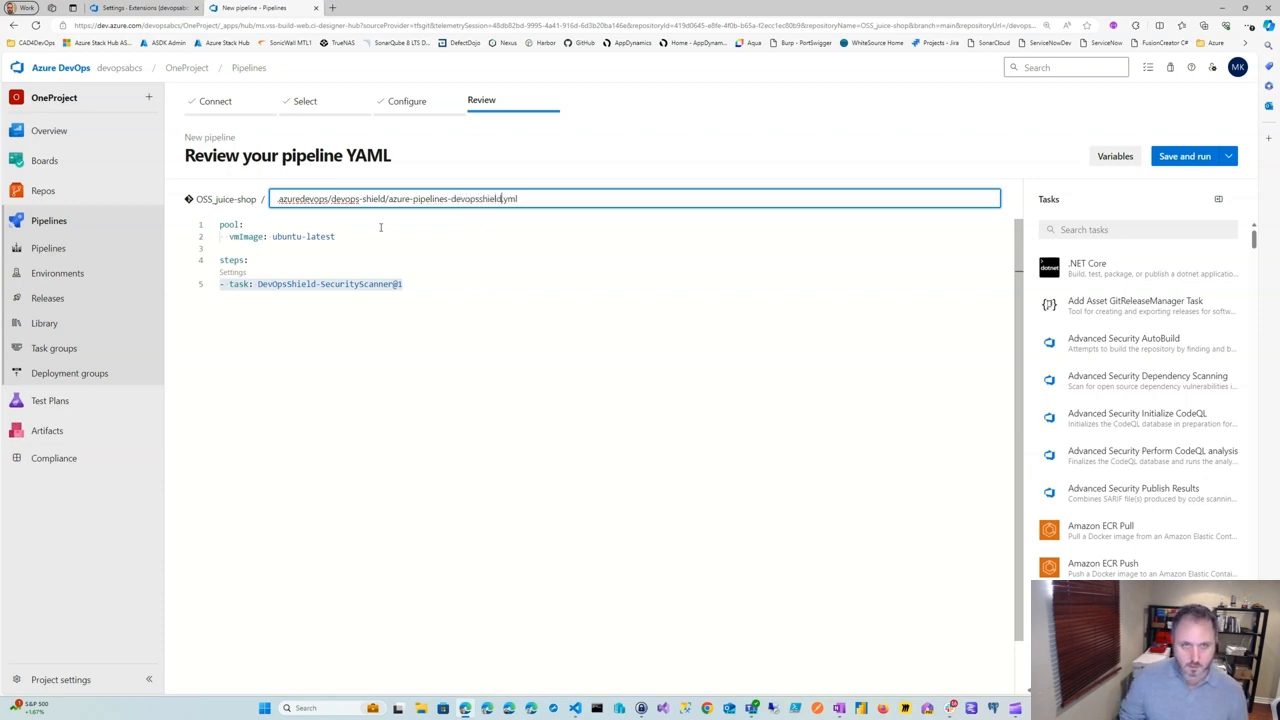
pyautogui.write('-demo')
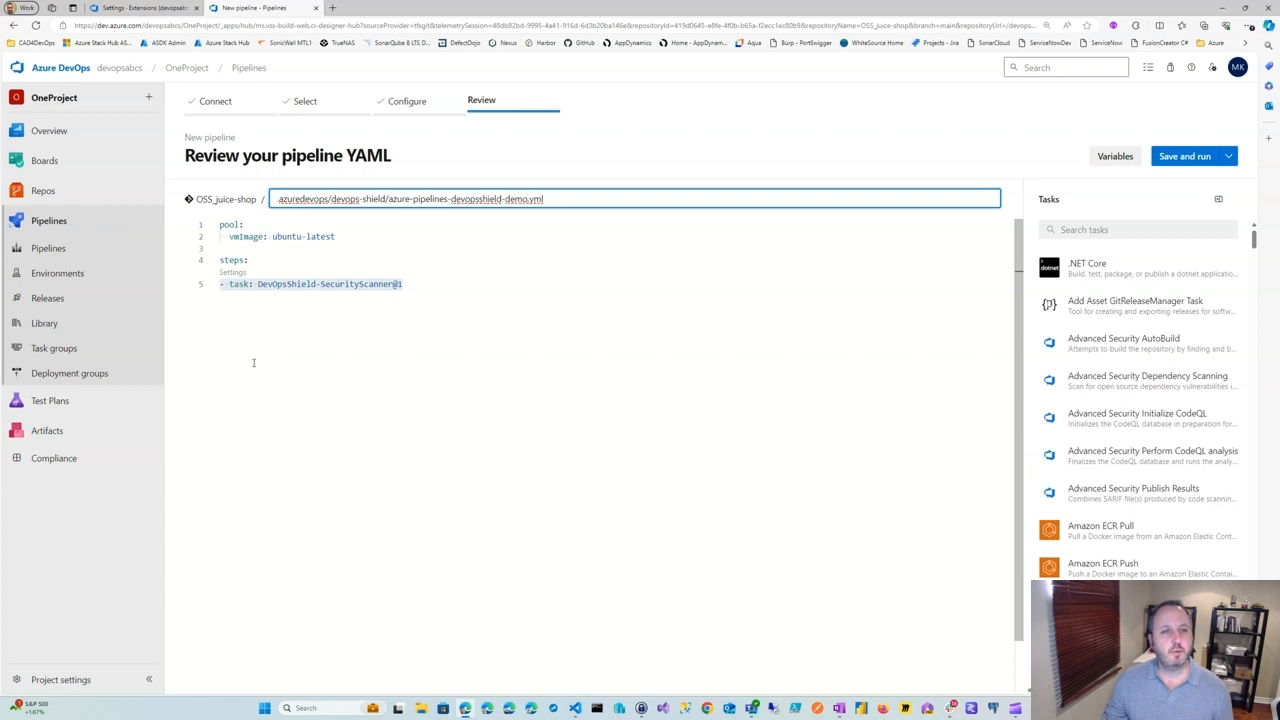
# - Save and run the pipeline, committing directly to the main branch with the message "Set up CI with Azure Pipelines"
pyautogui.click(1182, 157)
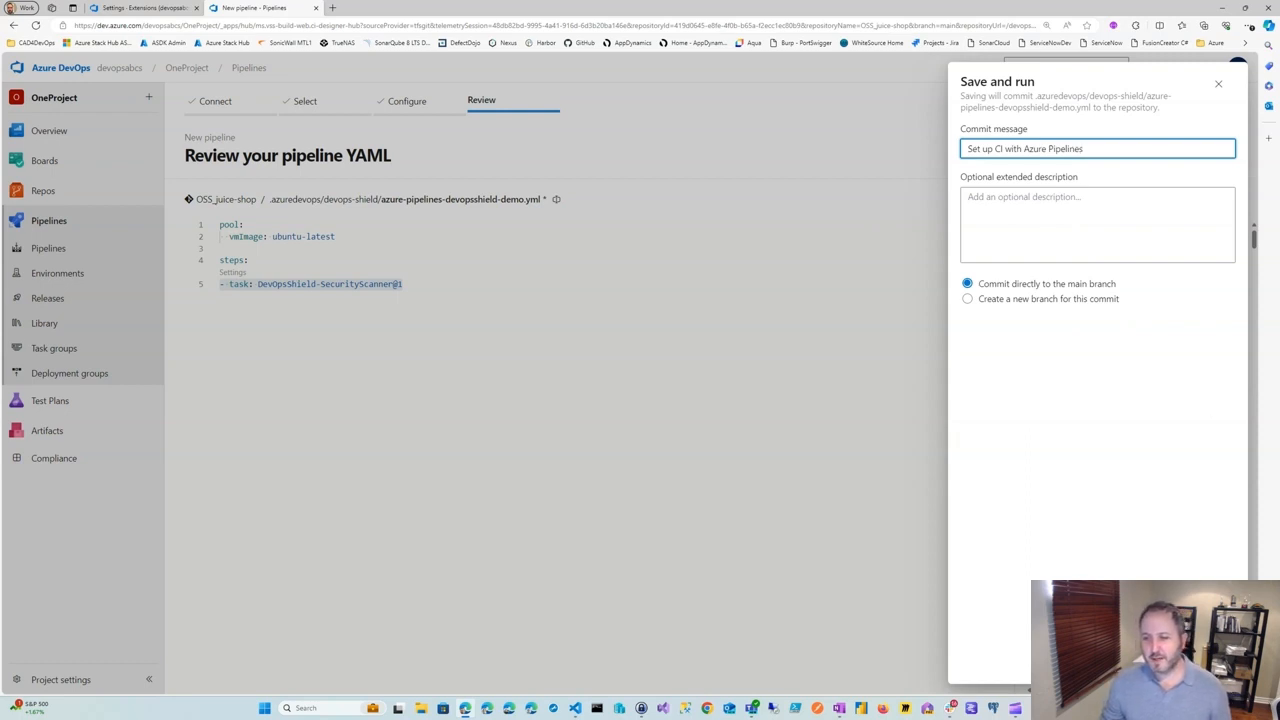
pyautogui.press('Return')
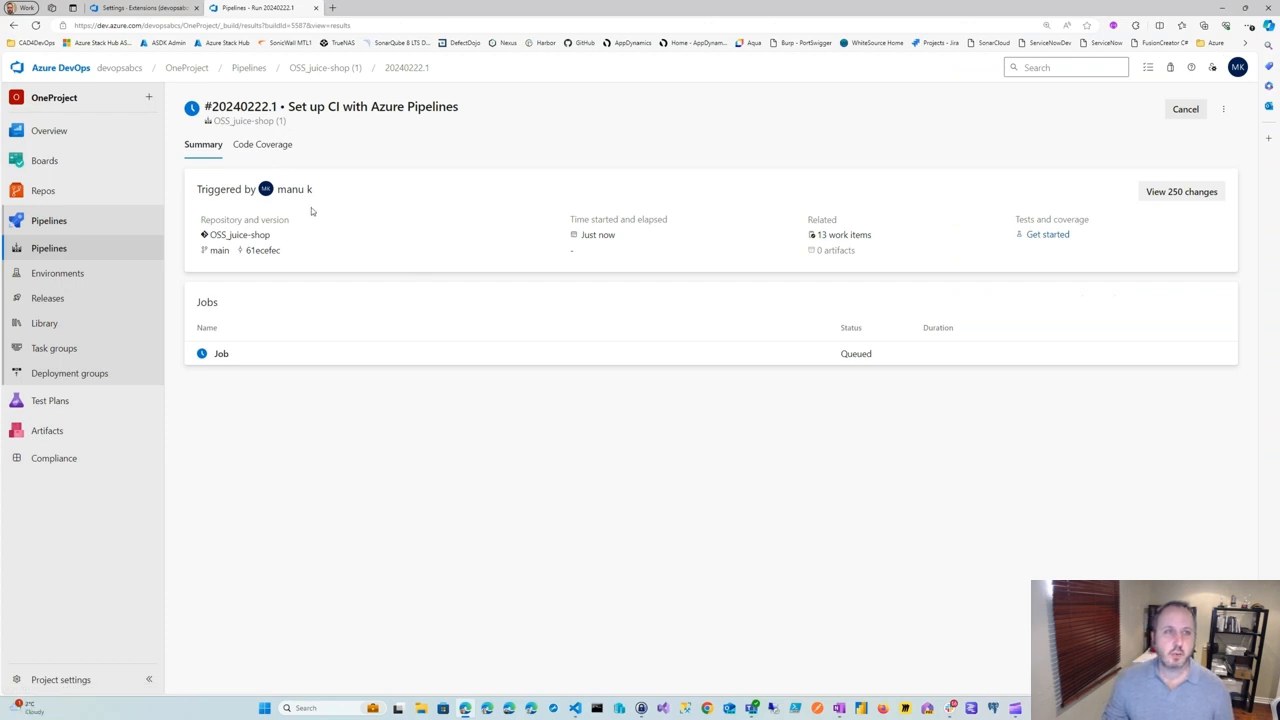
# - Open the job in the new OSS_juice-shop (1) pipeline's run and examine the DevOpsShieldSecurityScanner task's log
pyautogui.click(44, 258)
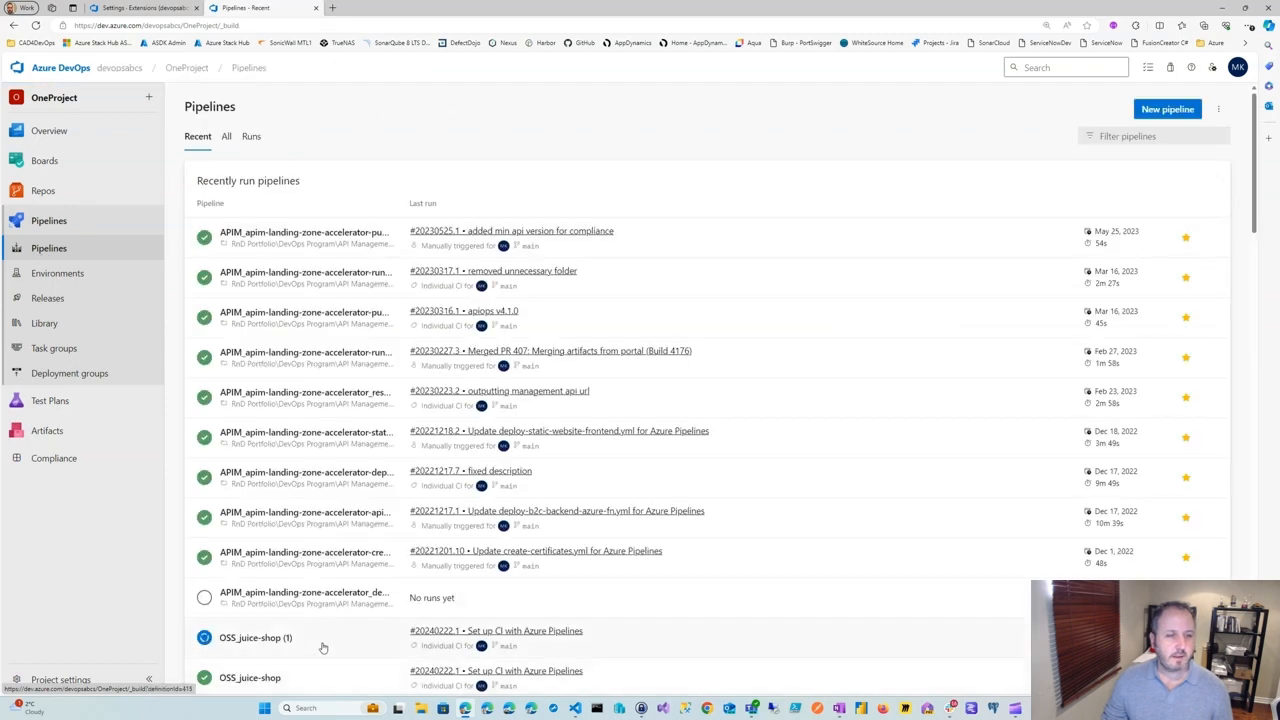
pyautogui.scroll(-2, 300, 520)
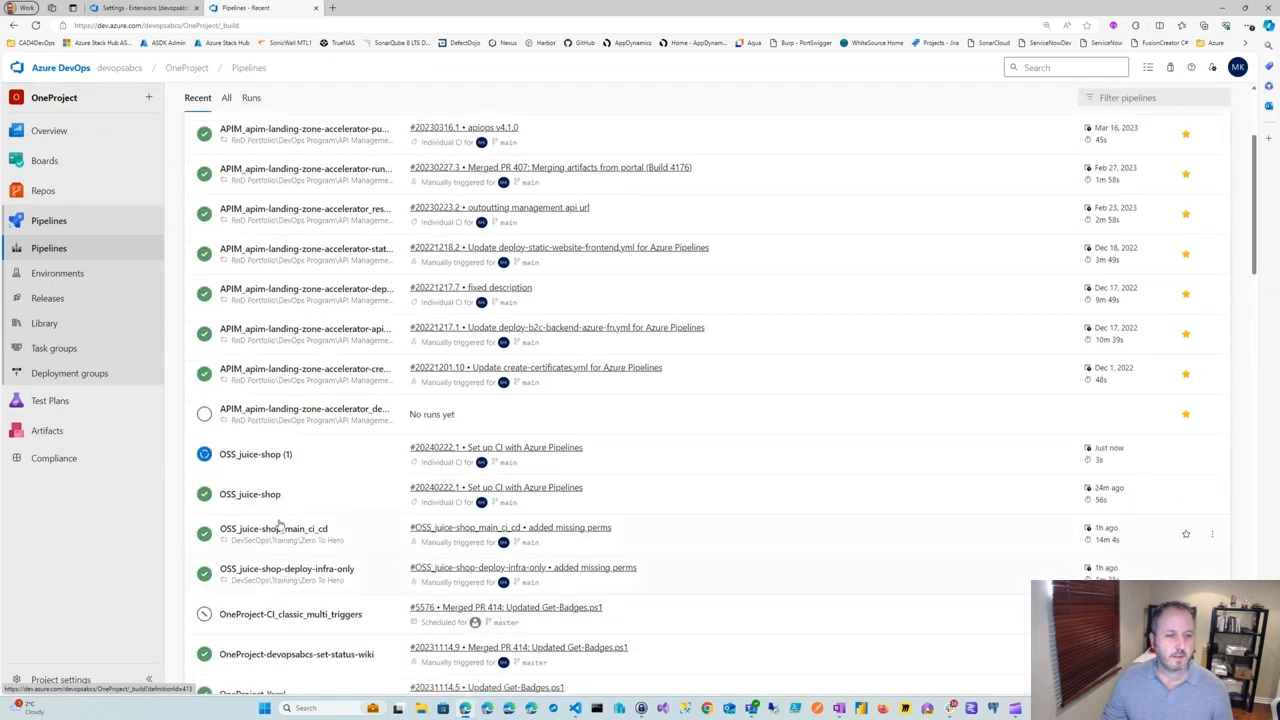
pyautogui.click(257, 458)
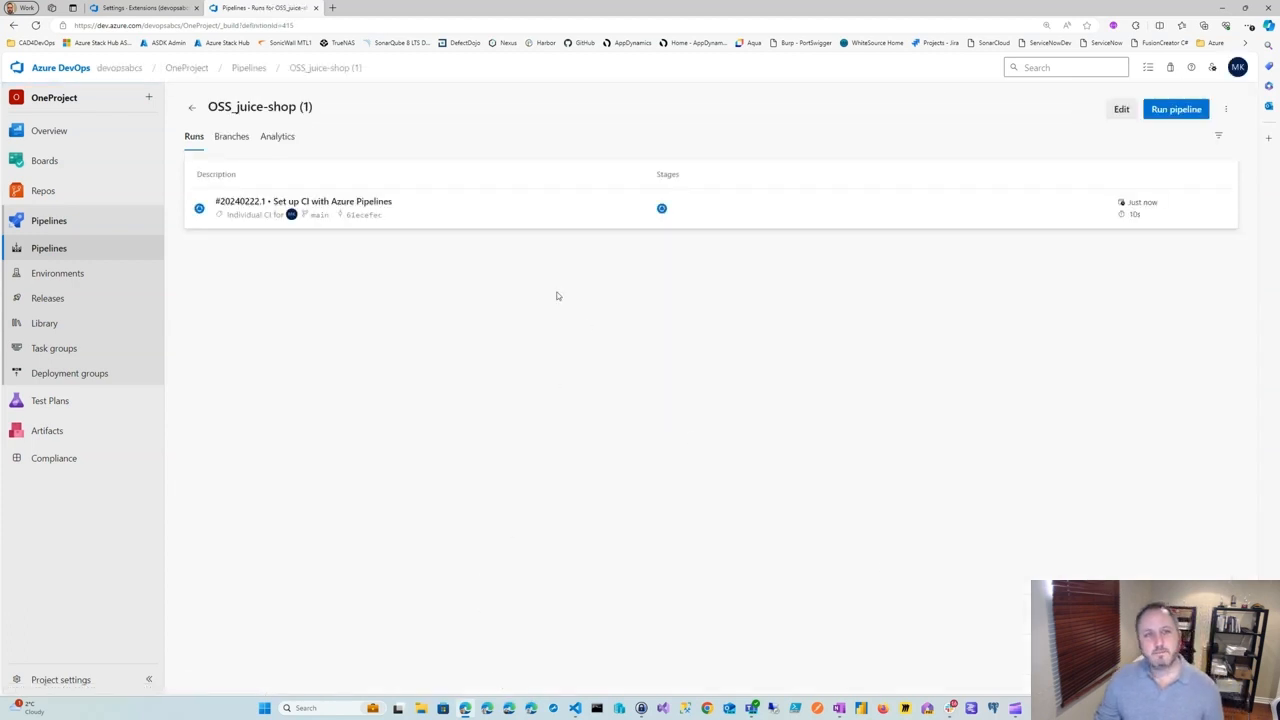
pyautogui.click(482, 222)
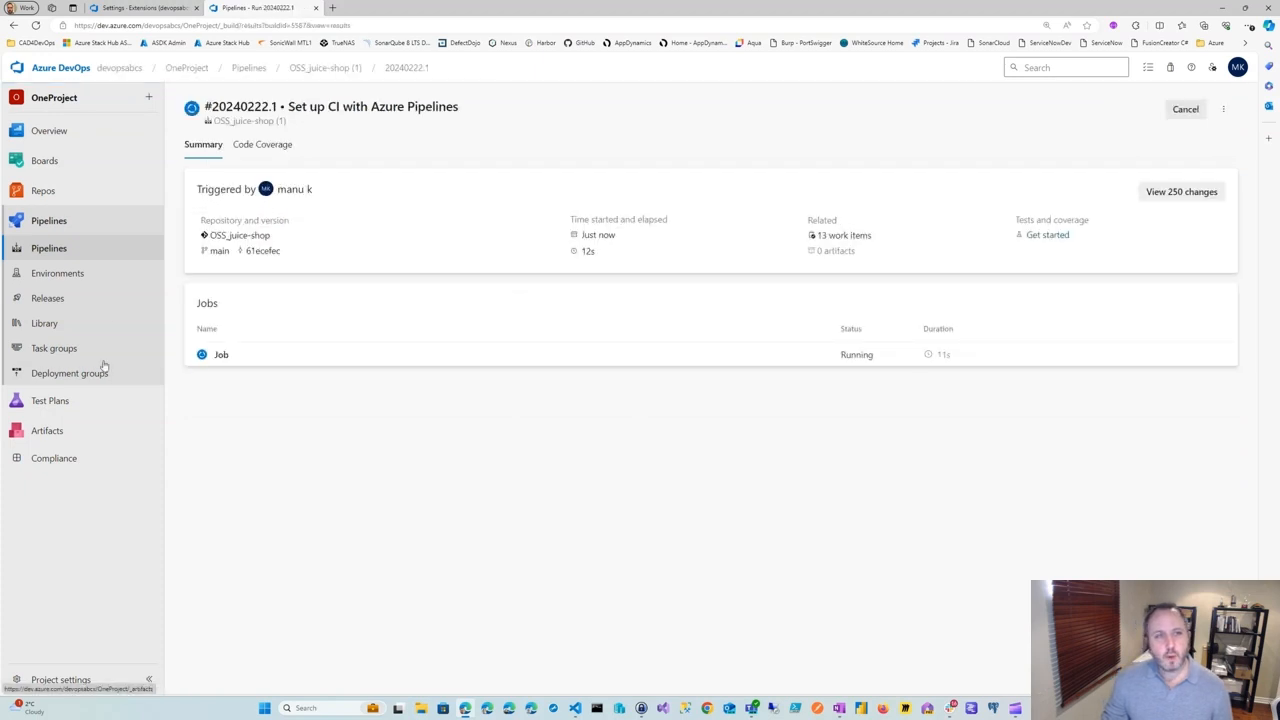
pyautogui.click(221, 357)
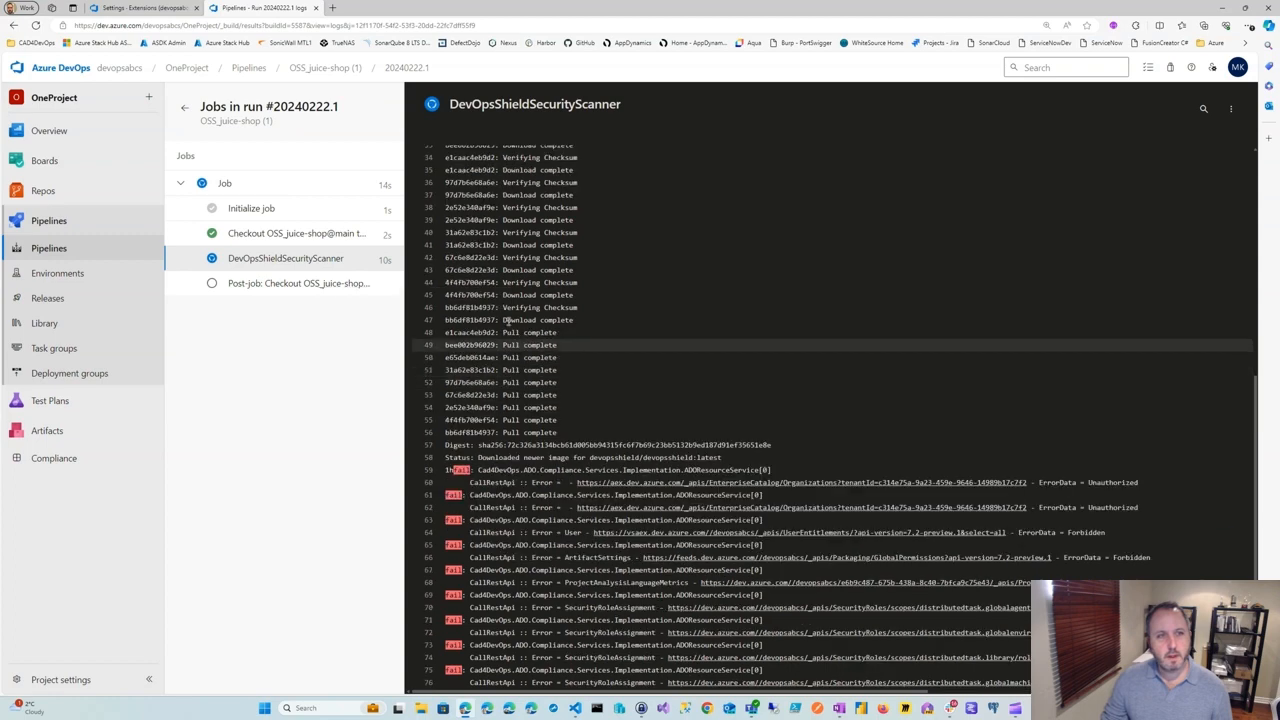
pyautogui.scroll(3, 620, 337)
pyautogui.scroll(2, 620, 337)
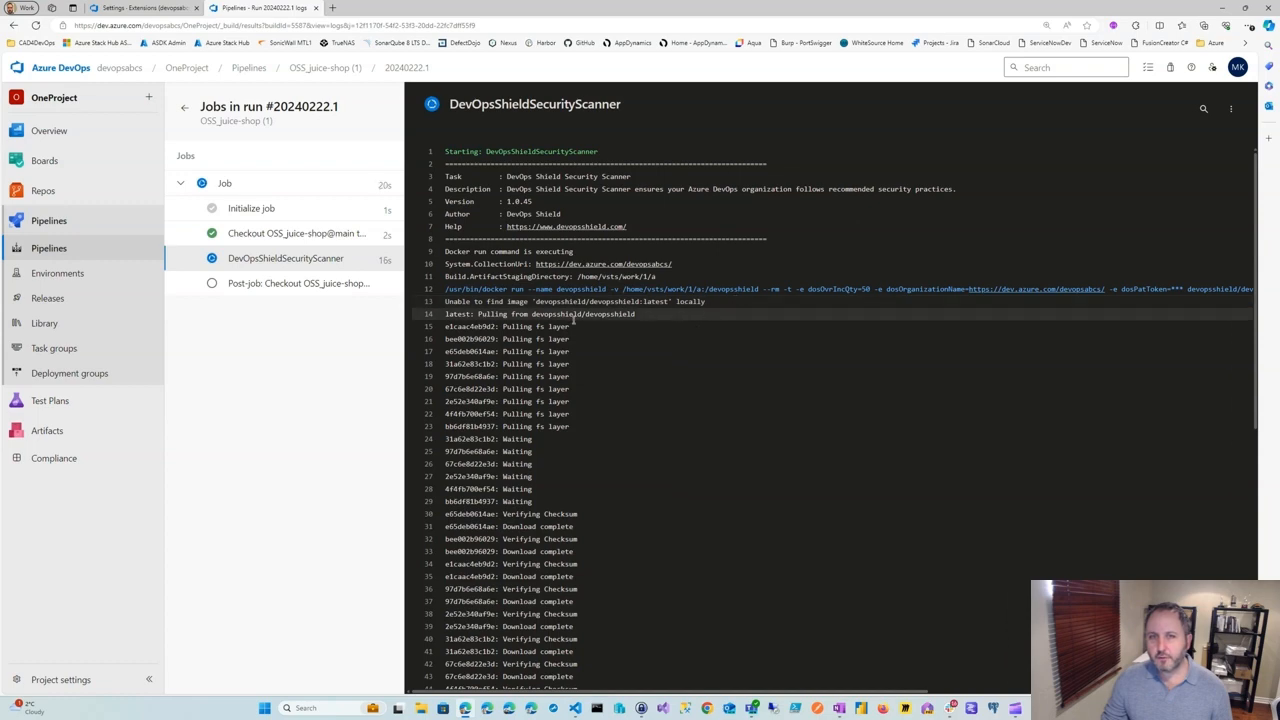
pyautogui.scroll(-5, 612, 347)
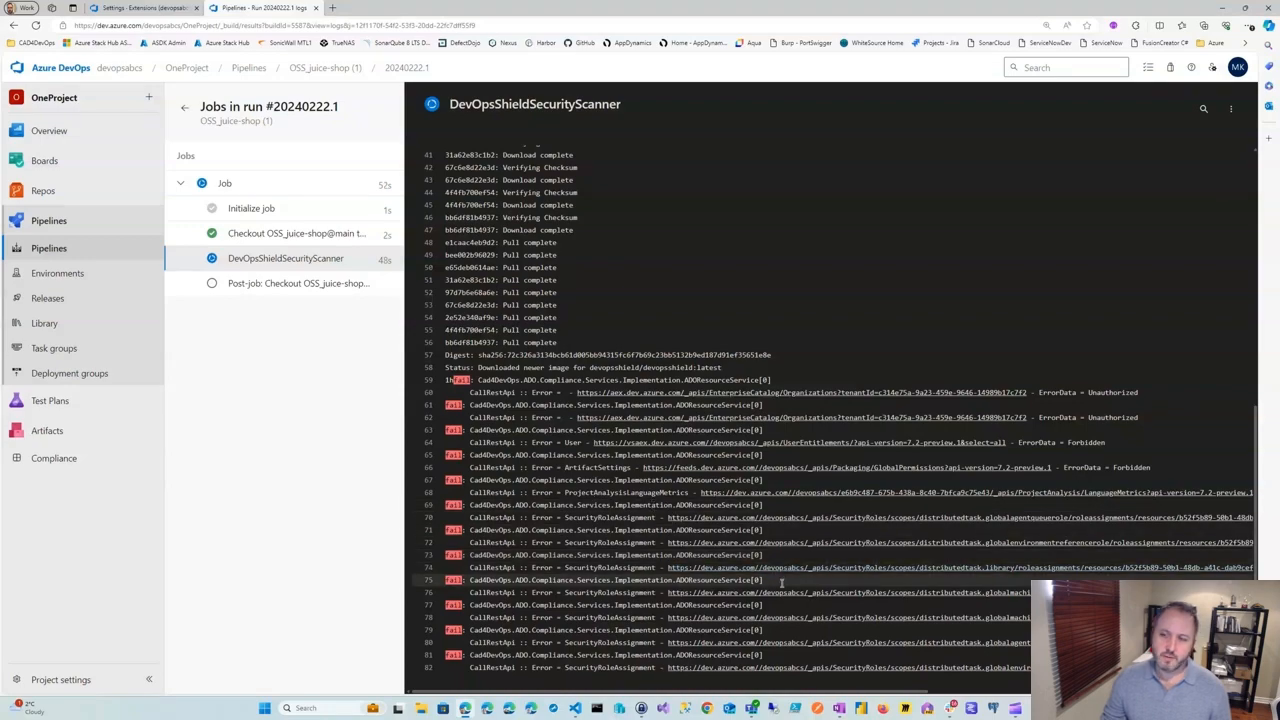
pyautogui.scroll(3, 770, 545)
pyautogui.scroll(-15, 770, 545)
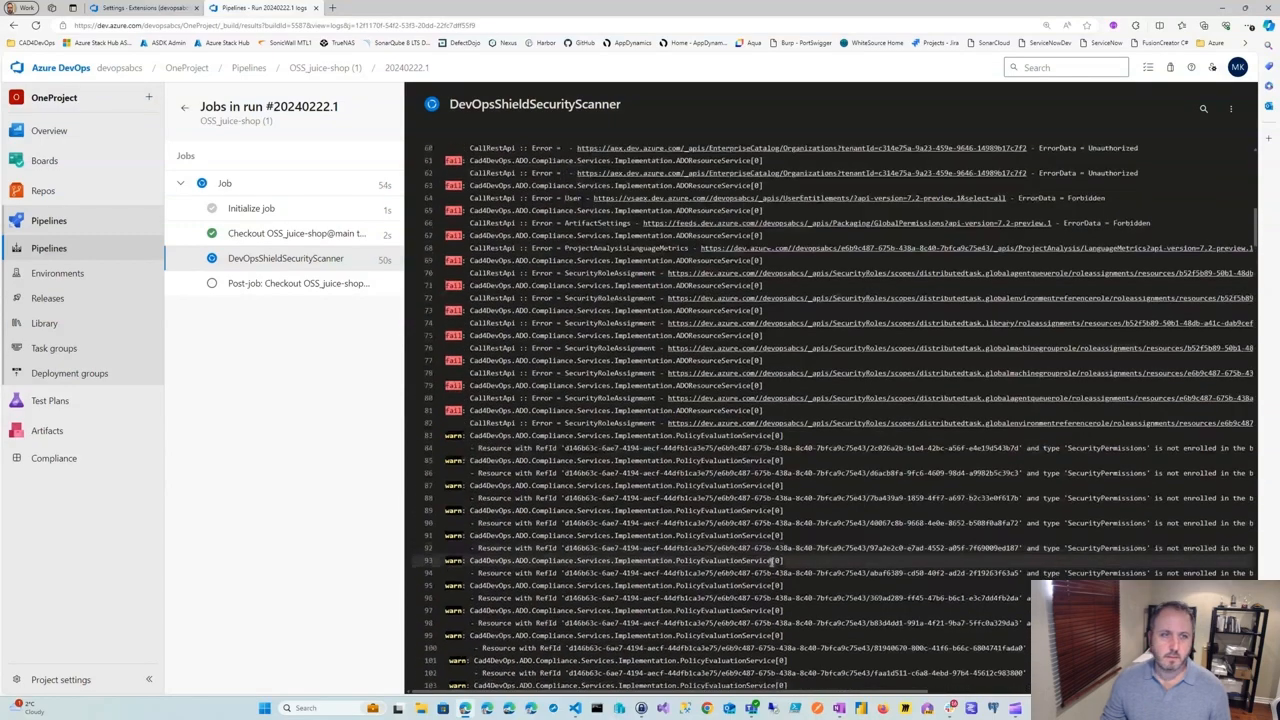
# - Look through the policy evaluation warnings in the running DevOpsShieldSecurityScanner task's log
pyautogui.scroll(-7, 770, 578)
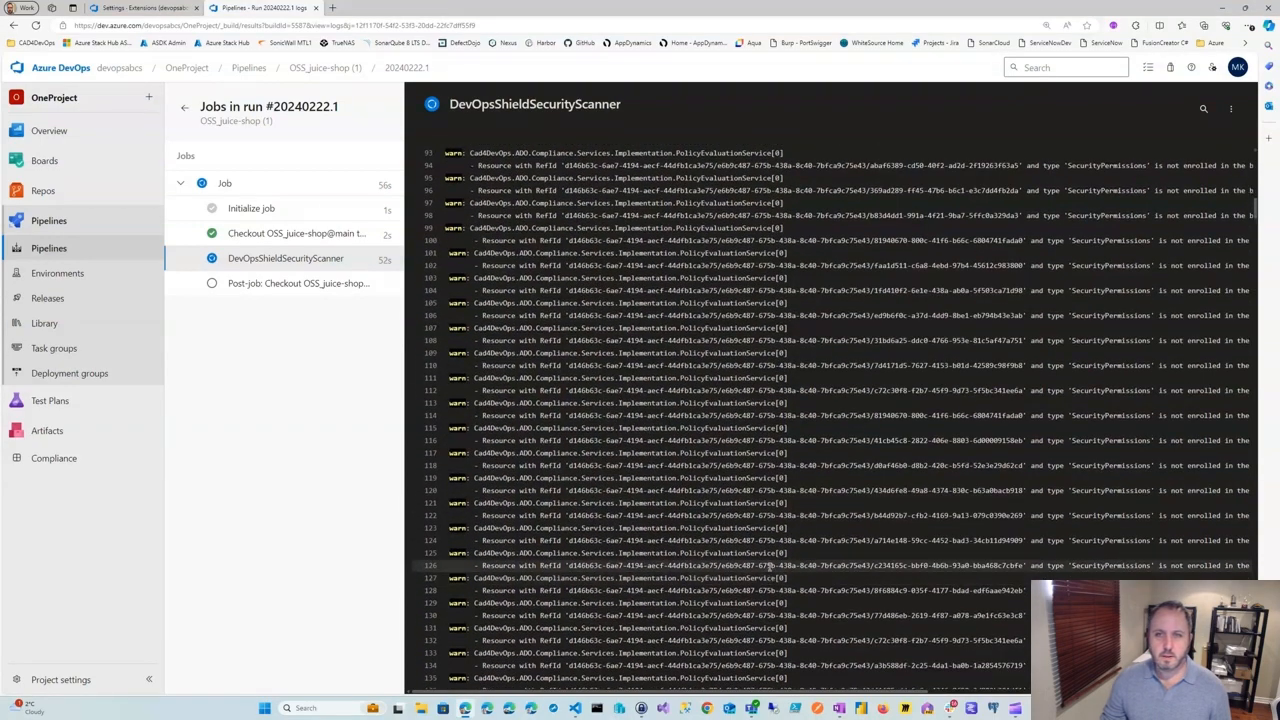
pyautogui.scroll(-12, 679, 492)
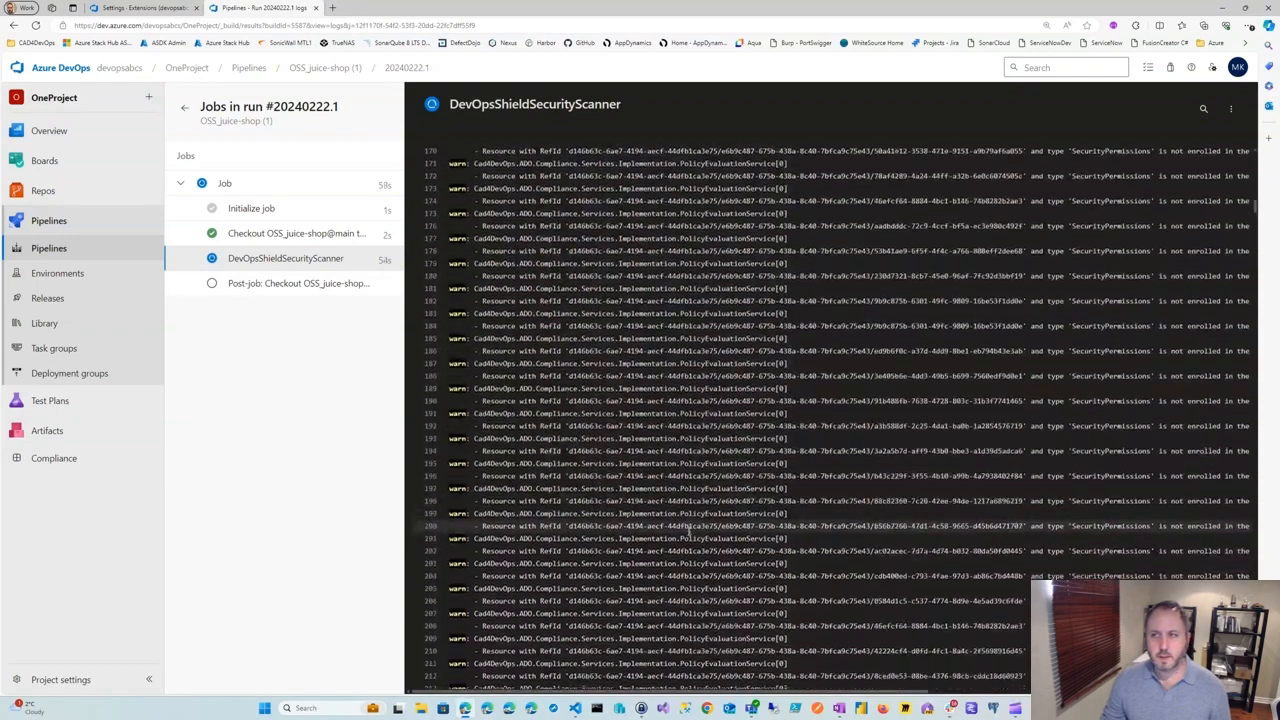
pyautogui.scroll(-20, 690, 533)
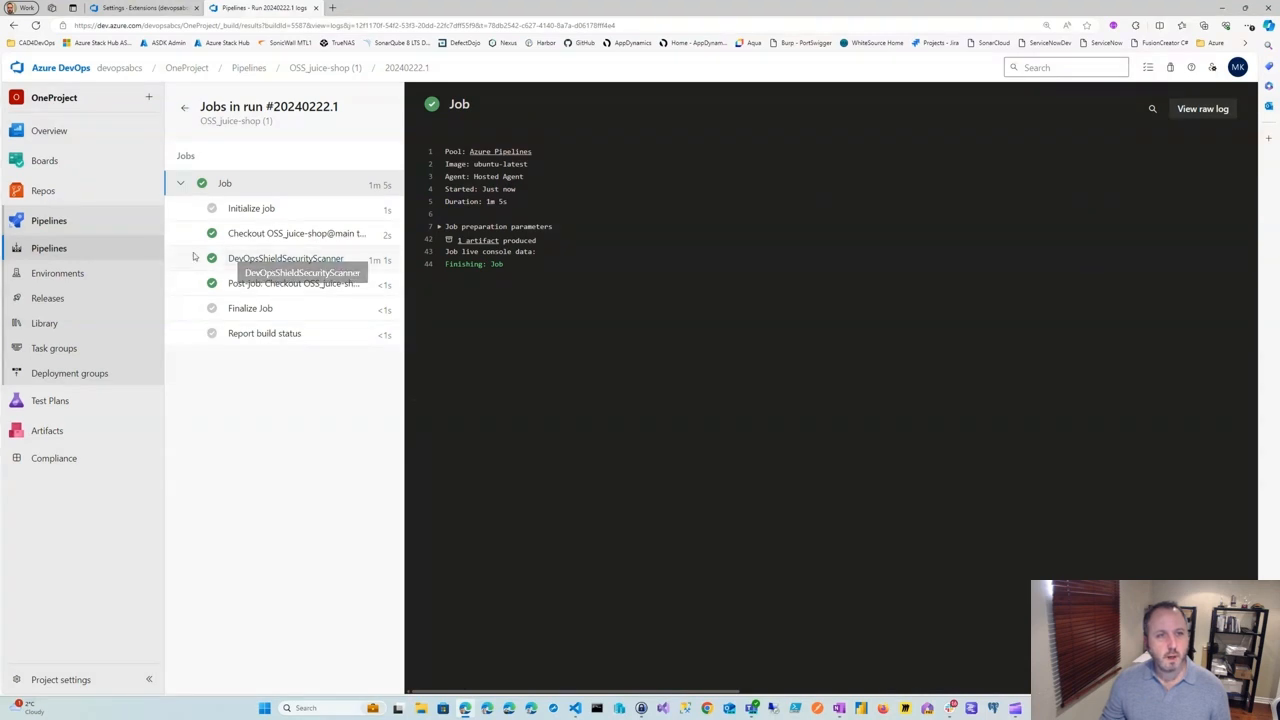
# - Open the completed DevOpsShieldSecurityScanner log and examine the team description findings, highlighting one finding's recommendation steps
pyautogui.click(285, 259)
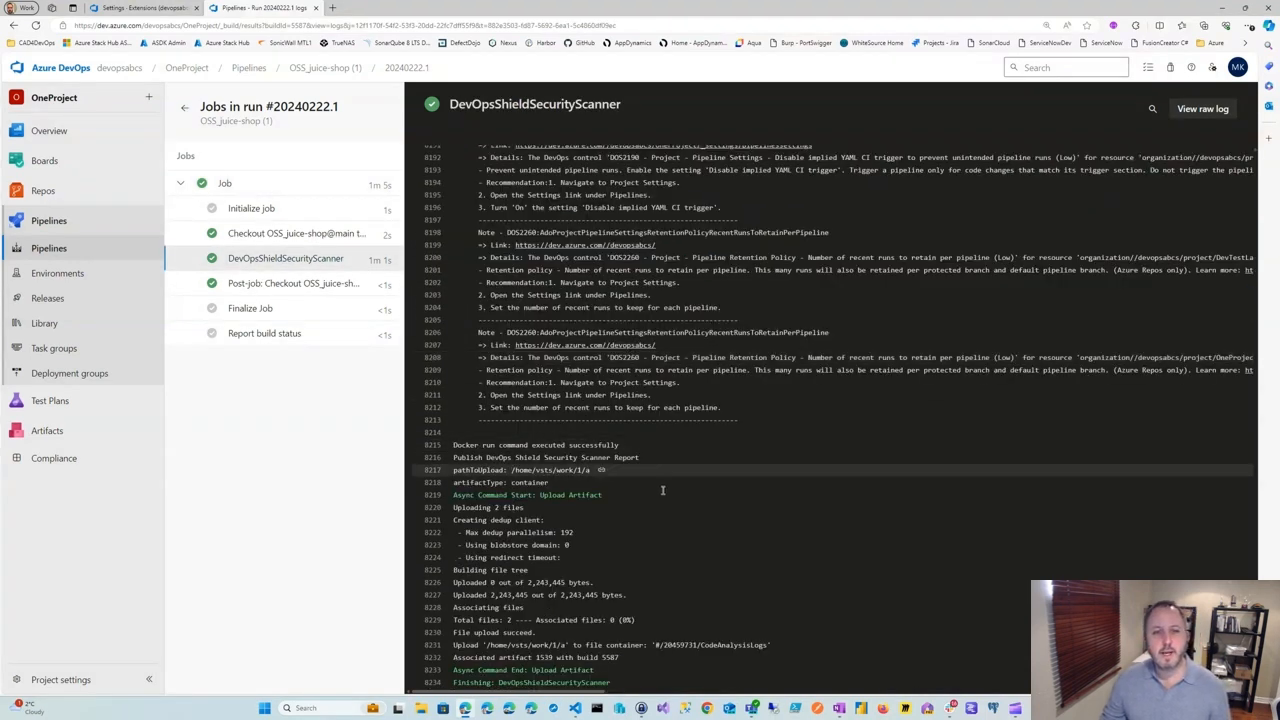
pyautogui.scroll(10, 657, 514)
pyautogui.scroll(15, 657, 514)
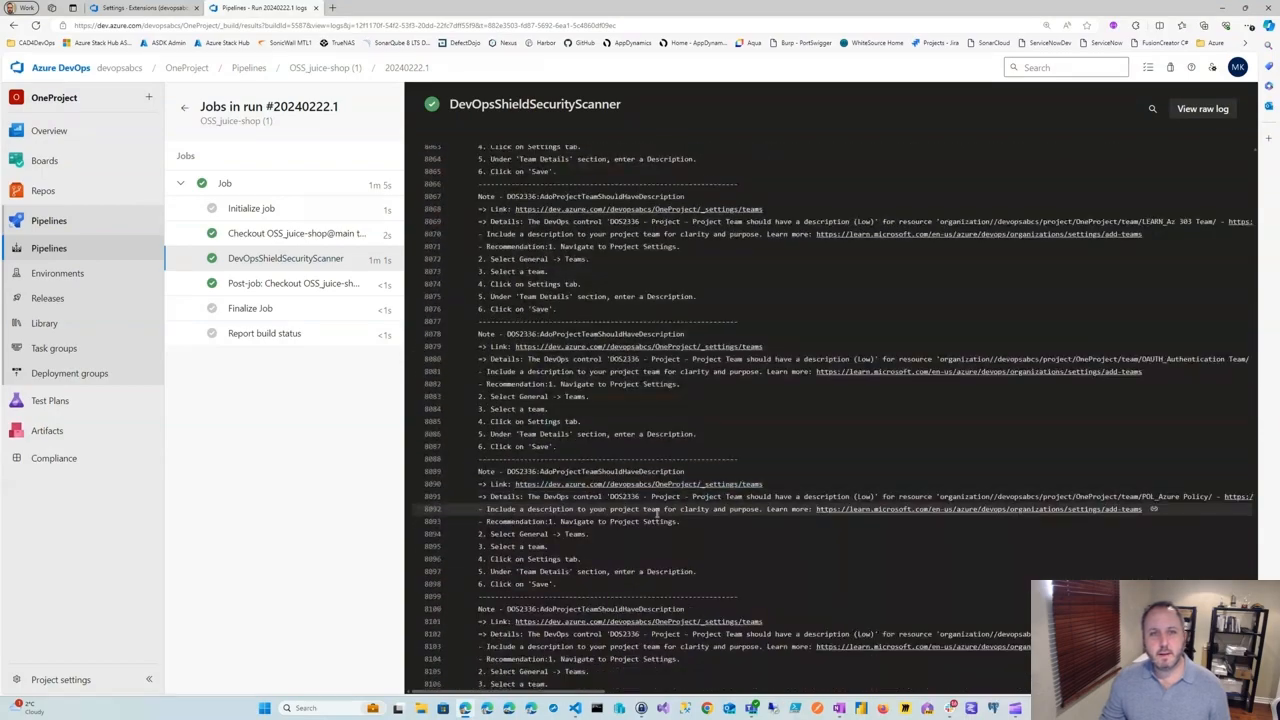
pyautogui.scroll(9, 657, 514)
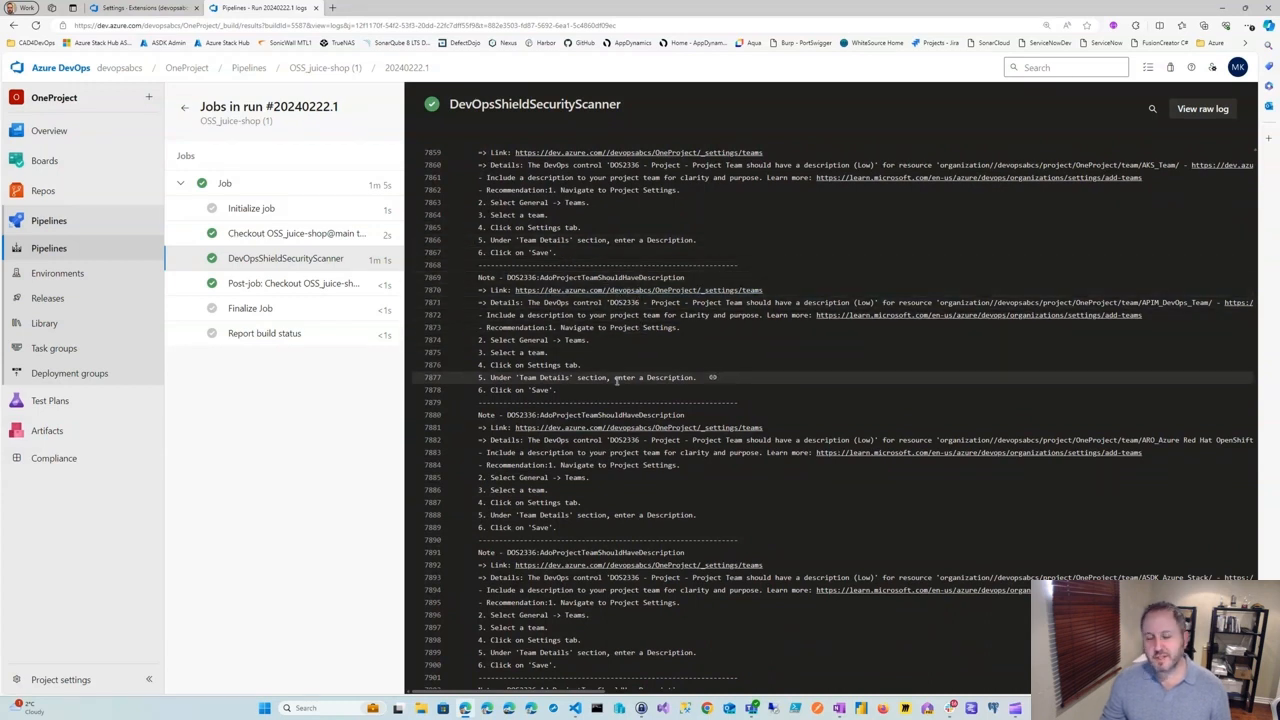
pyautogui.scroll(2, 620, 300)
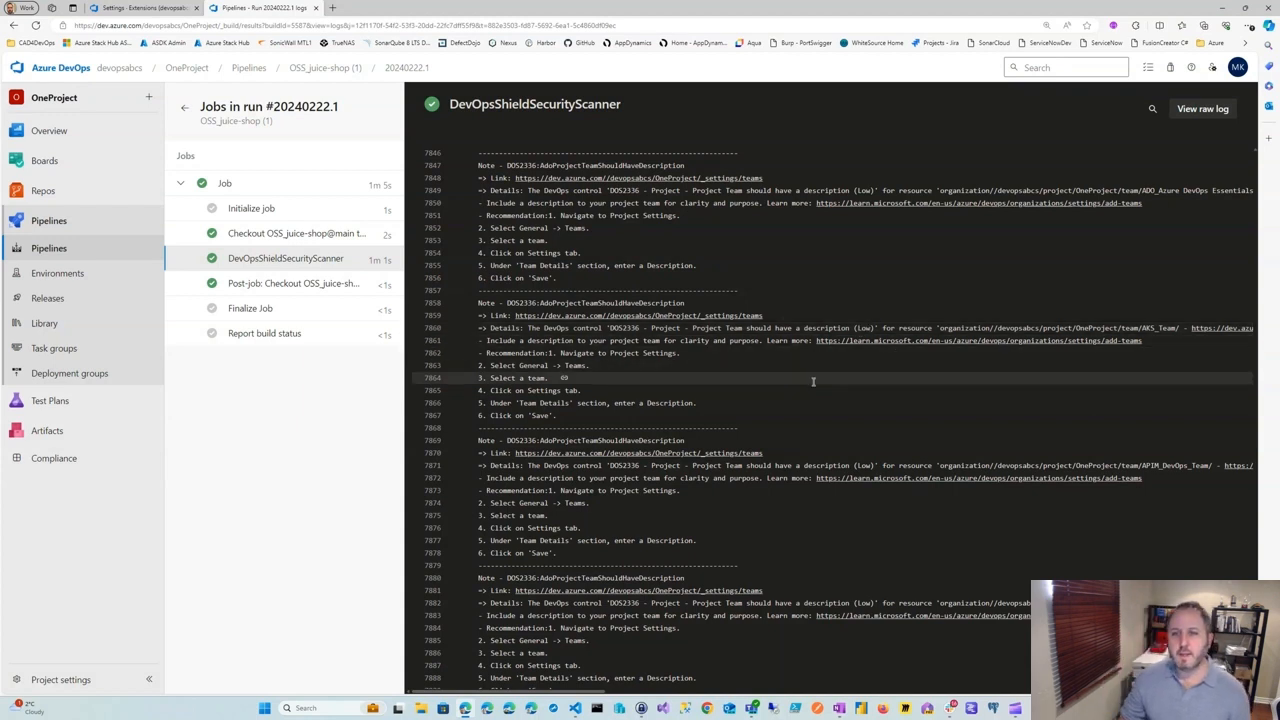
pyautogui.scroll(-2, 763, 460)
pyautogui.scroll(-2, 763, 460)
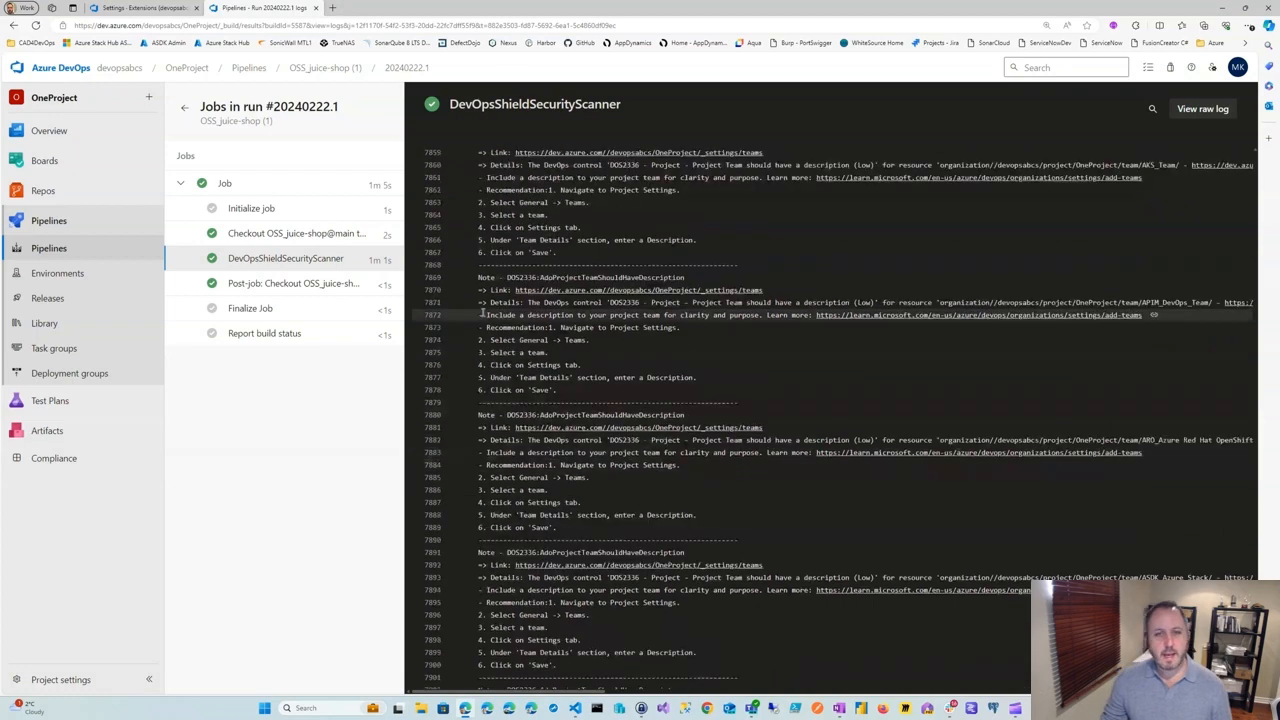
pyautogui.moveTo(480, 342); pyautogui.dragTo(562, 390)
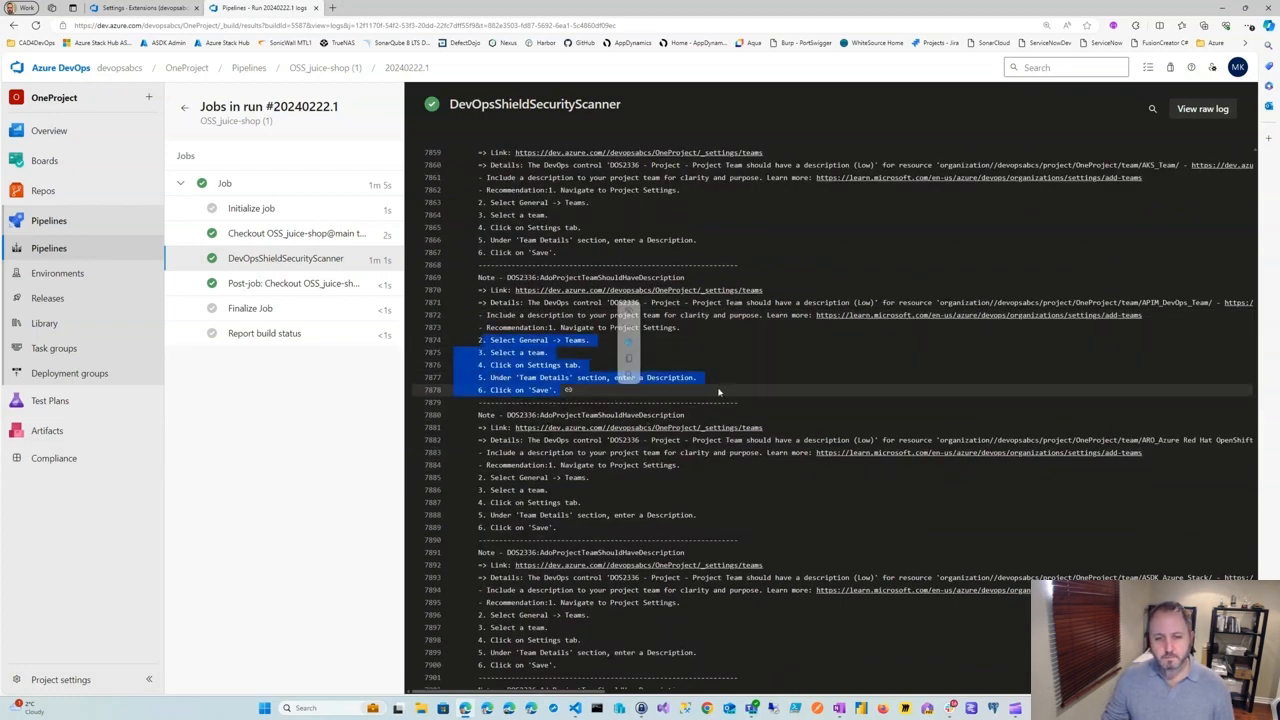
# - Examine the artifact upload lines at the end of the scanner log and highlight the CodeAnalysisLogs container name
pyautogui.scroll(-12, 655, 460)
pyautogui.scroll(-20, 713, 386)
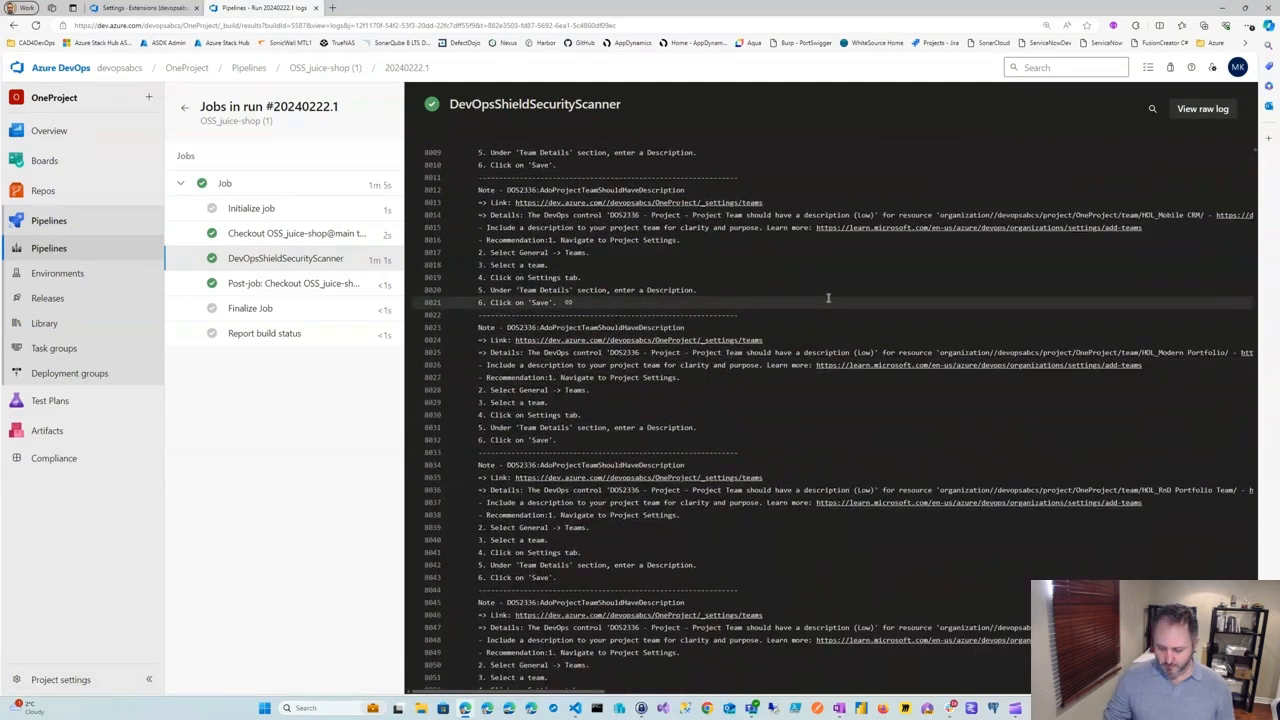
pyautogui.scroll(-20, 828, 301)
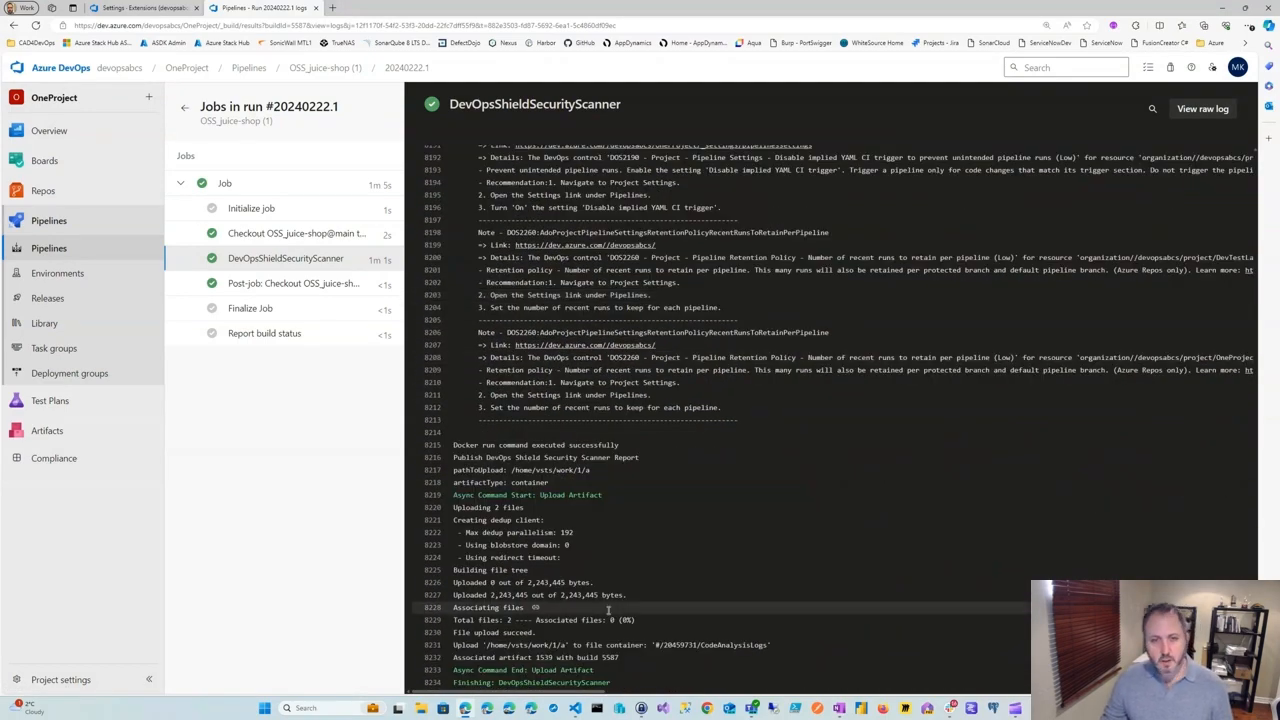
pyautogui.scroll(-1, 593, 571)
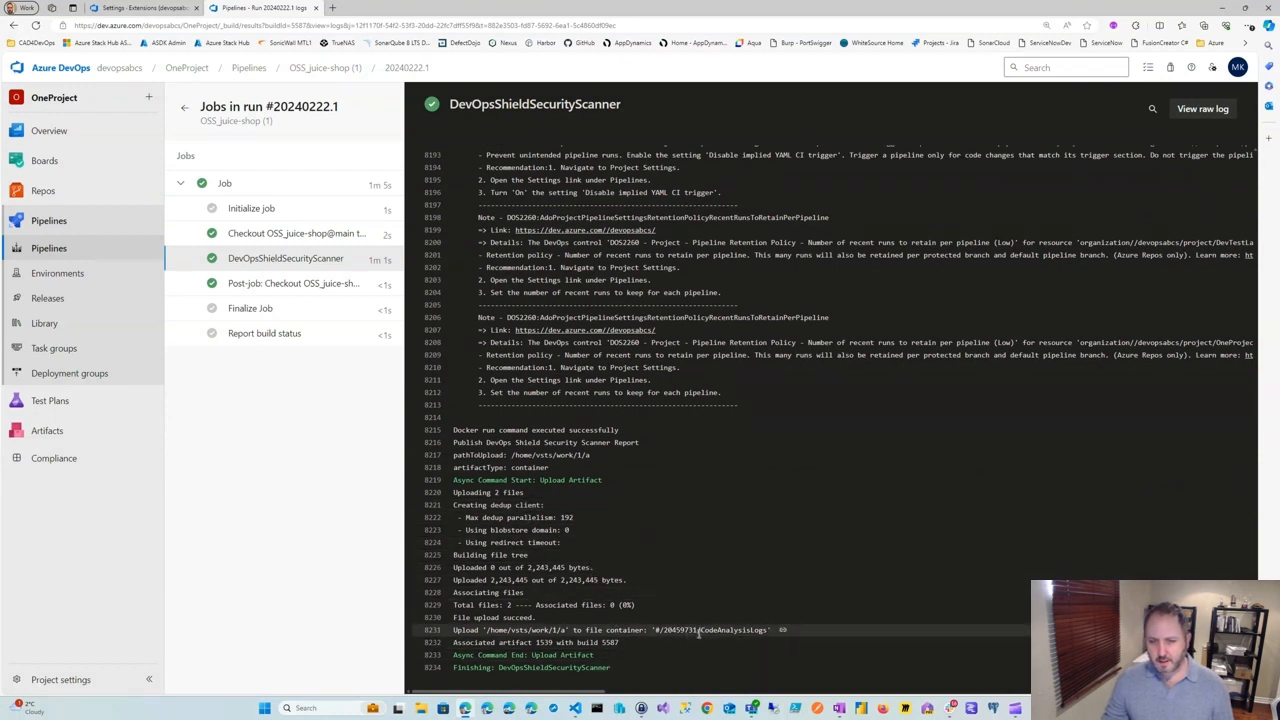
pyautogui.doubleClick(737, 630)
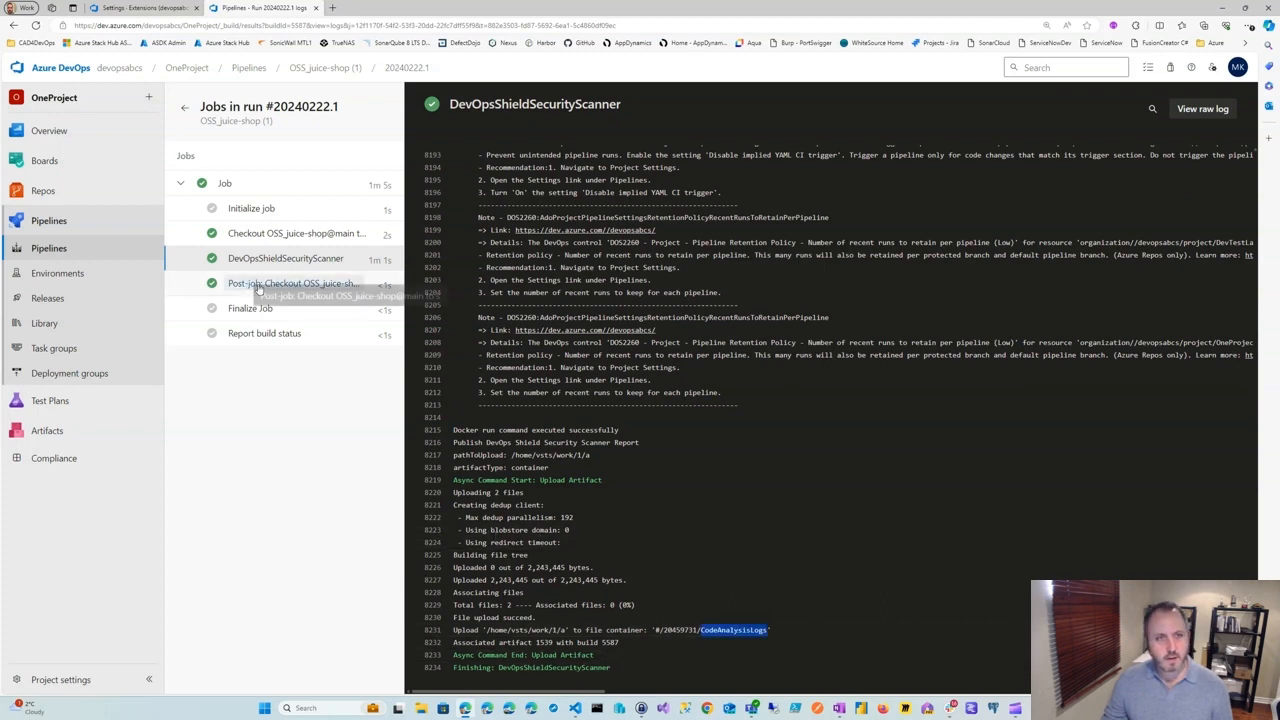
# - From the run summary, inspect the files in the published CodeAnalysisLogs artifact and return to the summary
pyautogui.click(185, 111)
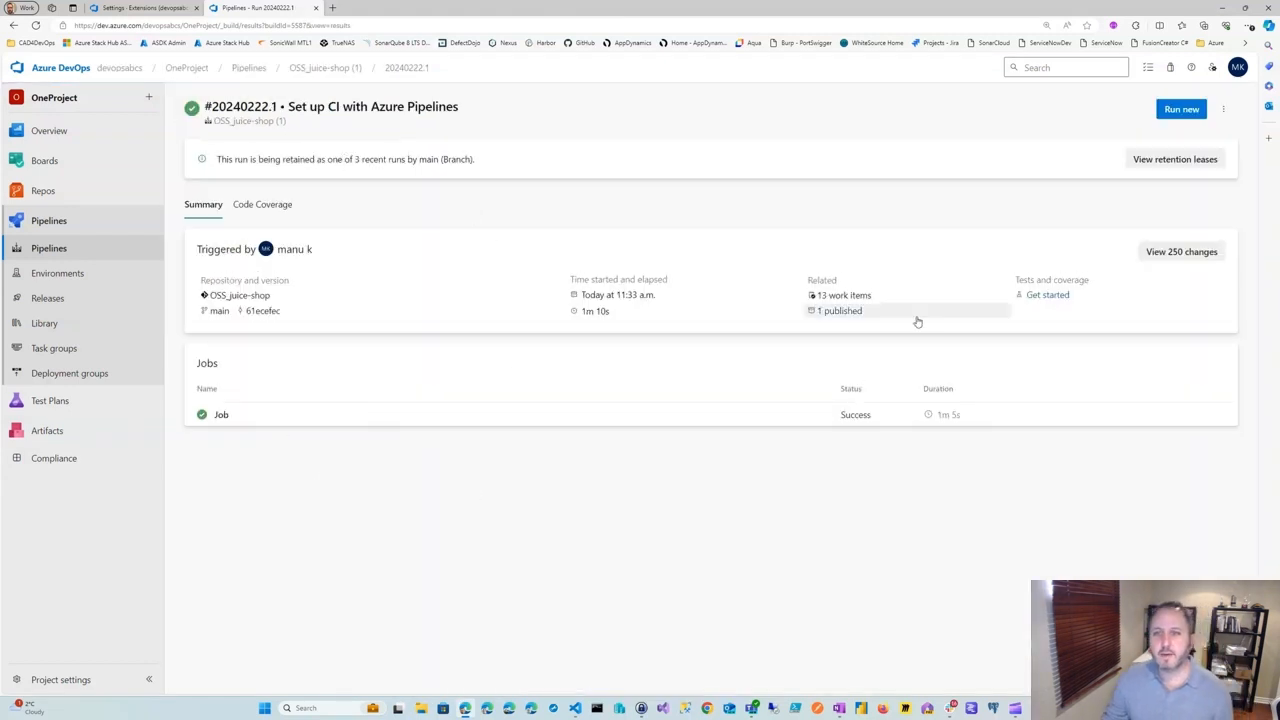
pyautogui.click(824, 313)
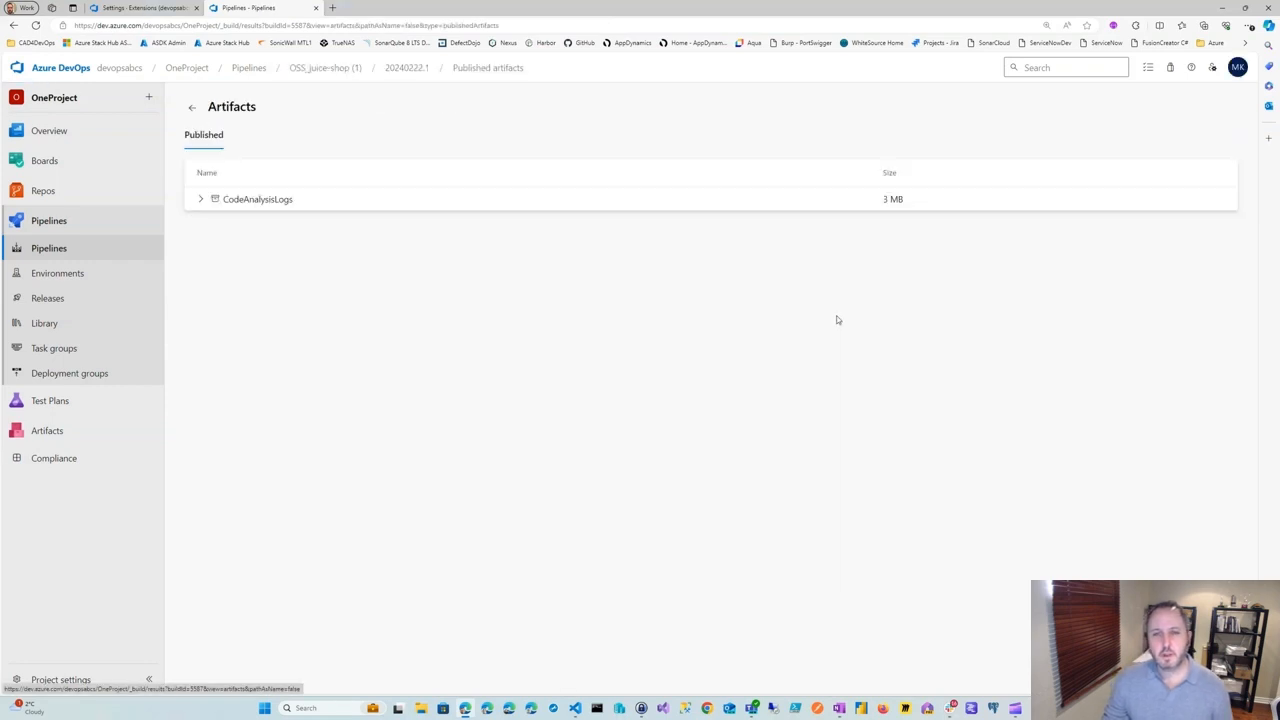
pyautogui.click(200, 199)
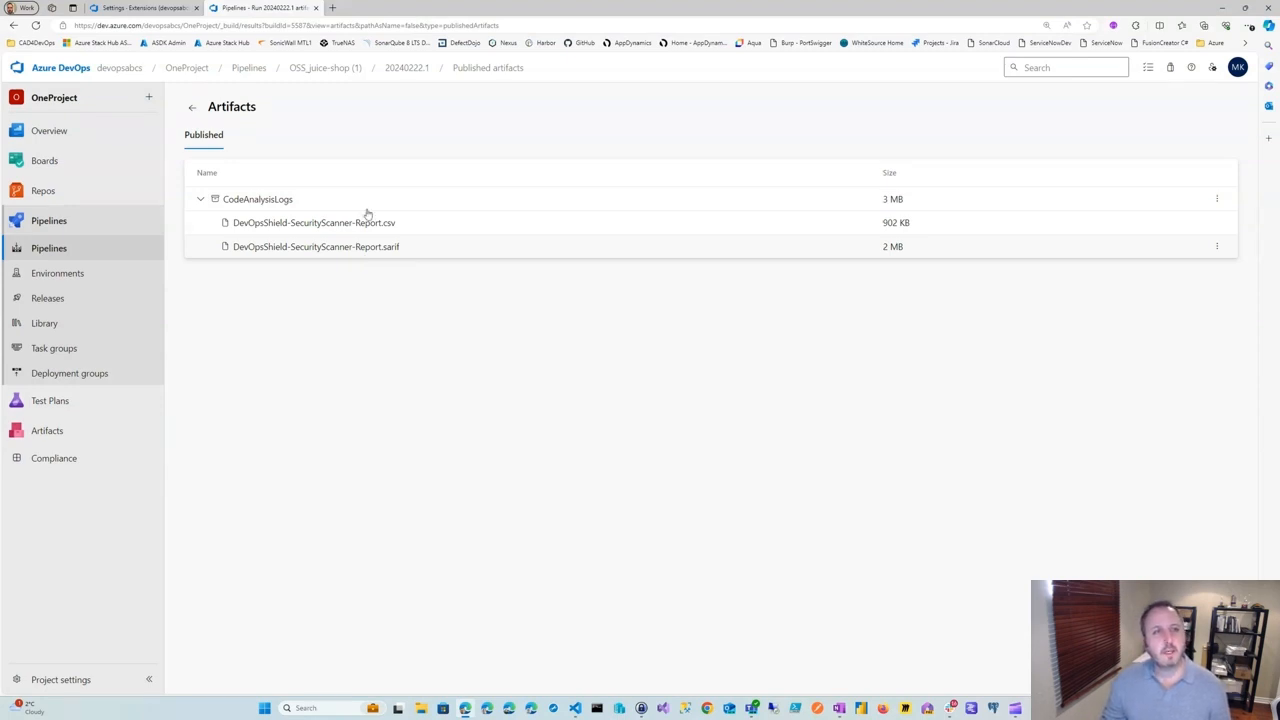
pyautogui.click(192, 109)
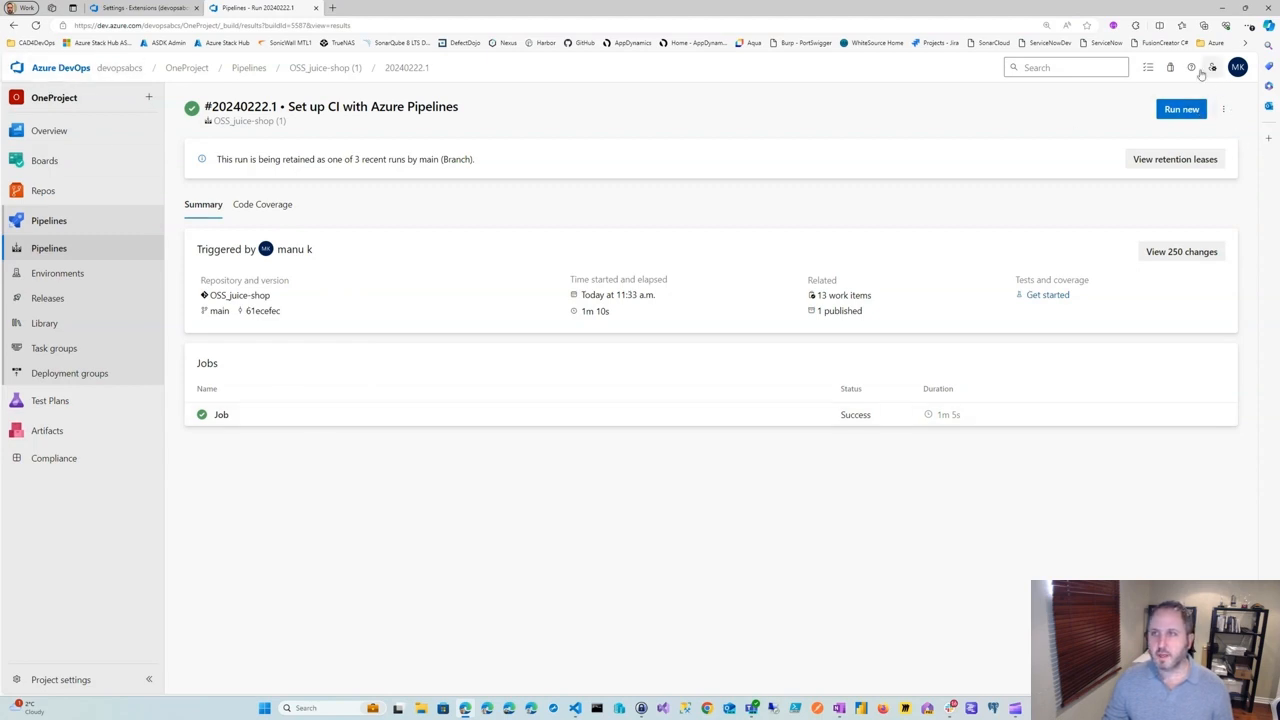
# - Go through the organization's extension management to the Azure DevOps marketplace and search it for "sarif"
pyautogui.click(1170, 68)
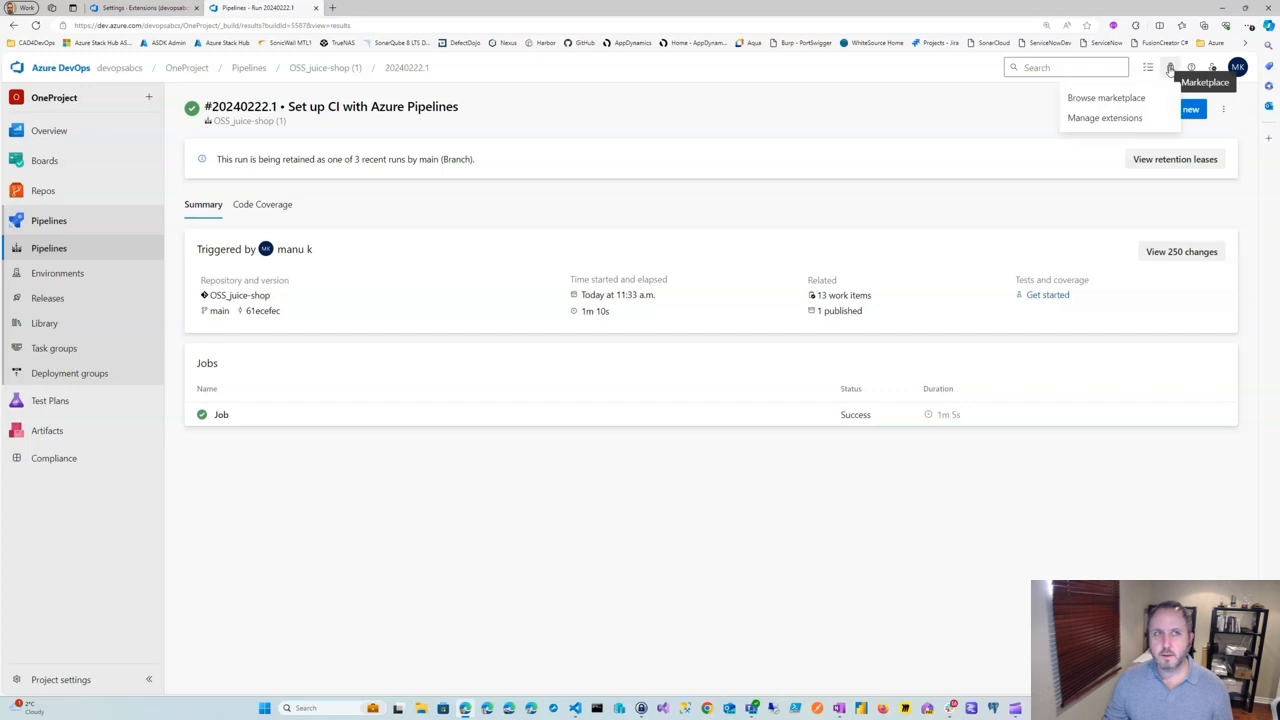
pyautogui.click(1104, 118)
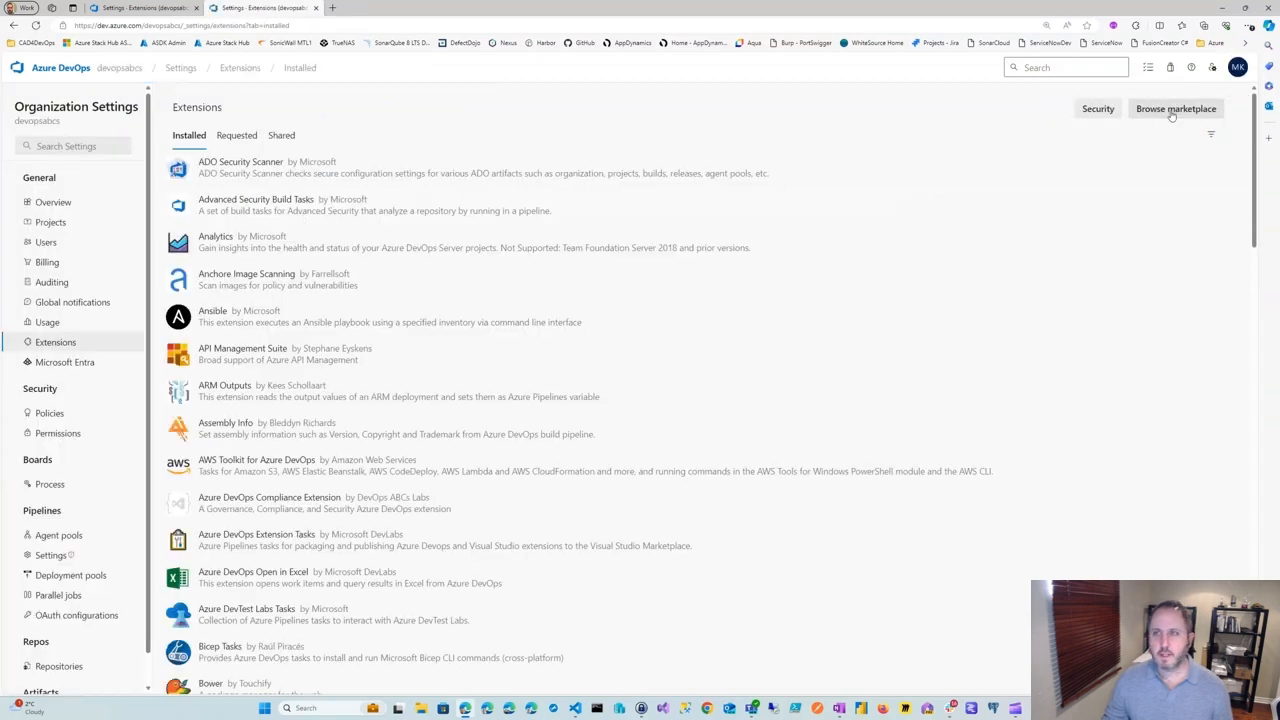
pyautogui.click(1168, 110)
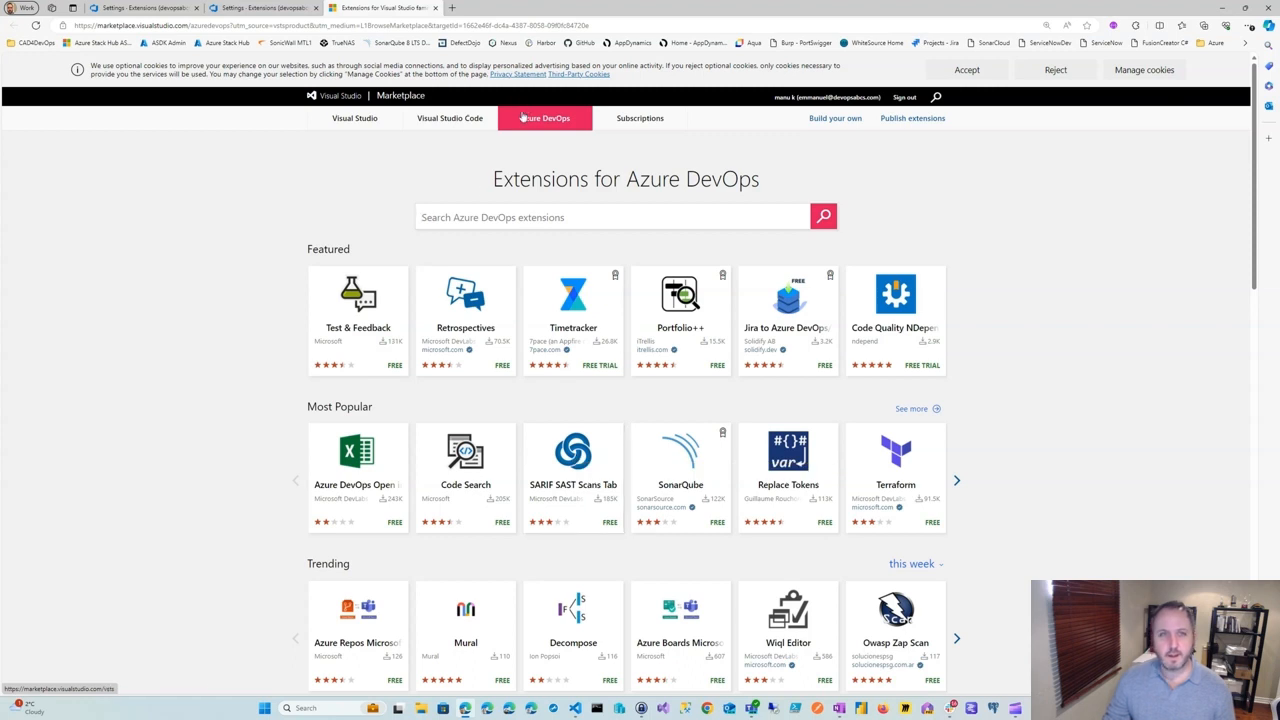
pyautogui.click(469, 217)
pyautogui.write('sa')
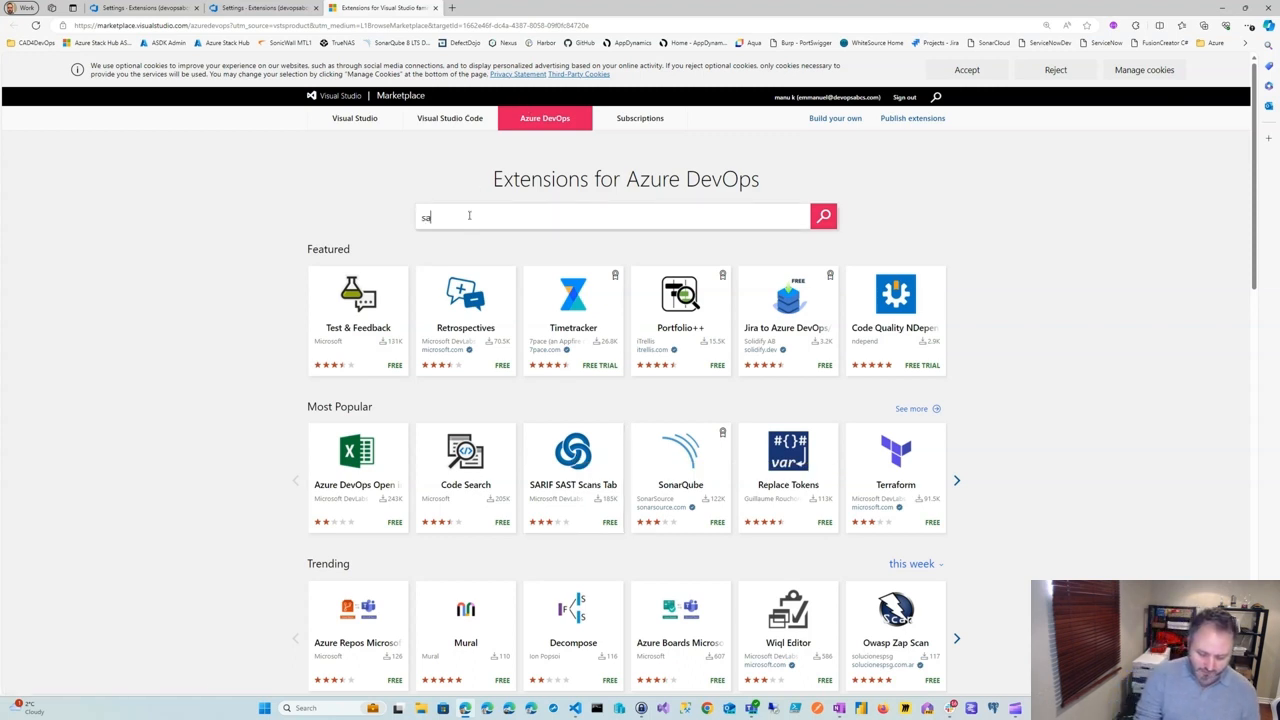
pyautogui.write('rif')
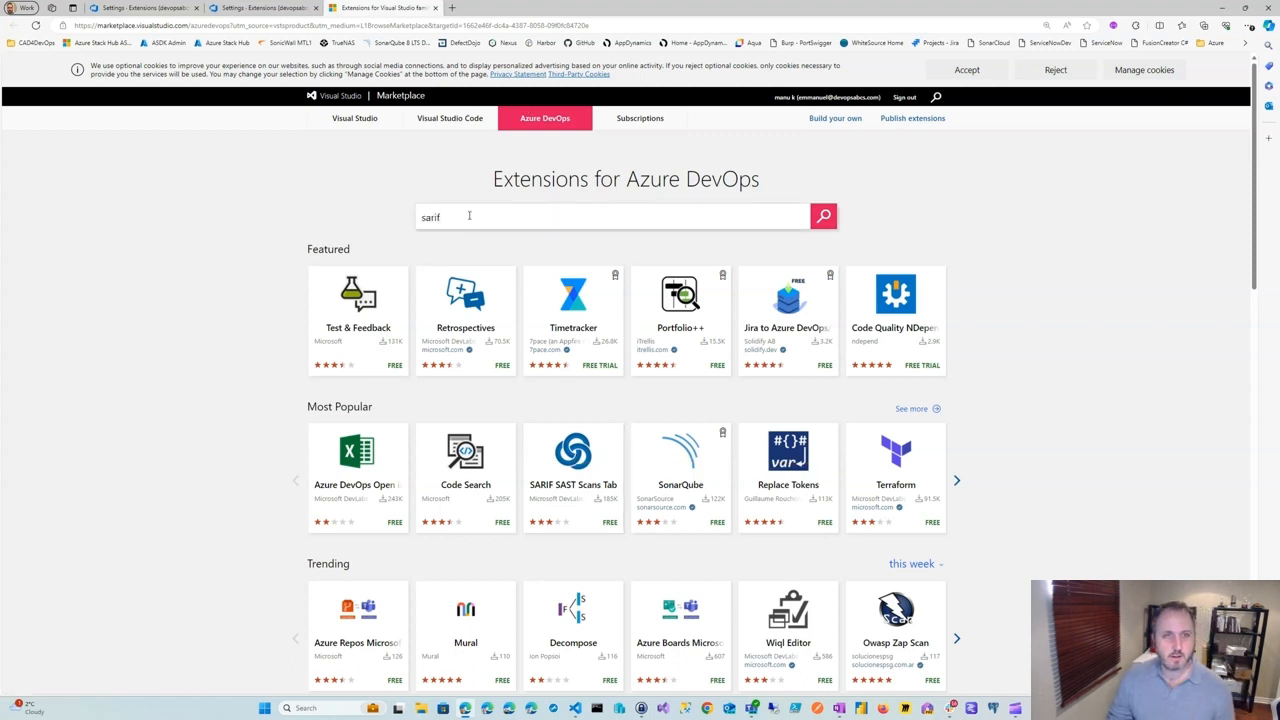
pyautogui.press('Return')
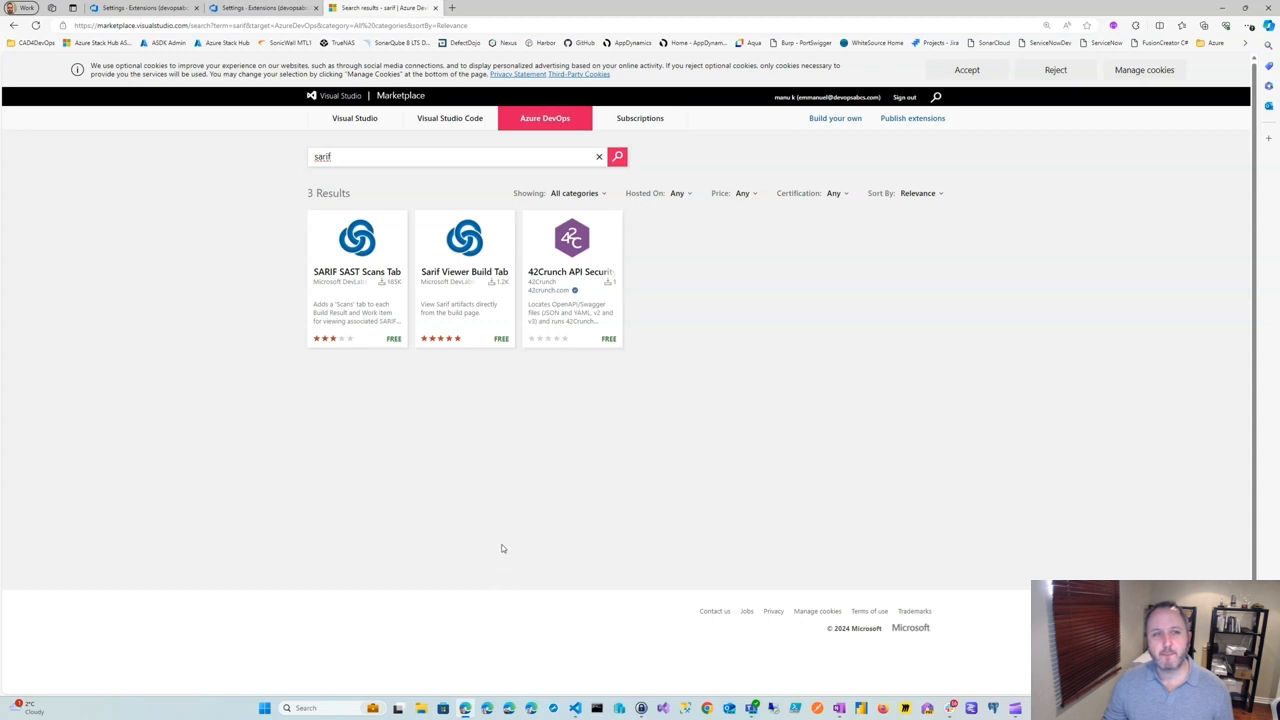
# - Install the free SARIF SAST Scans Tab extension in the devopsabcs organization
pyautogui.click(357, 250)
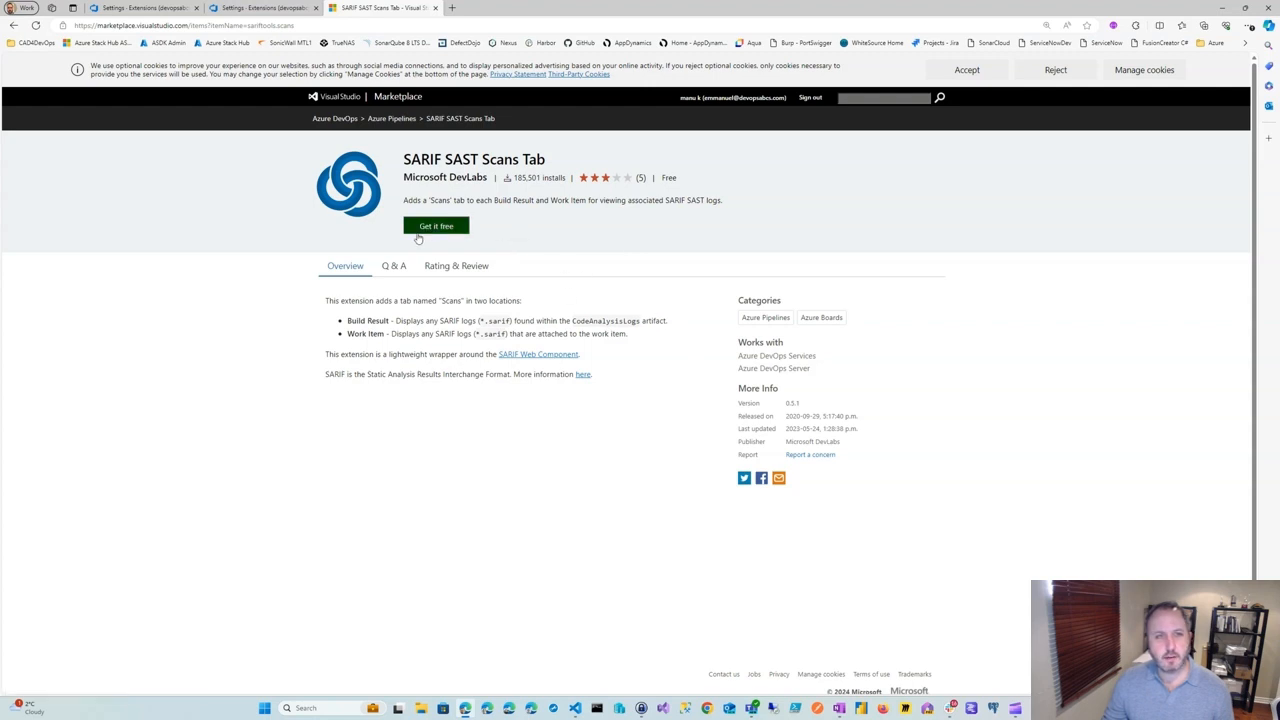
pyautogui.click(424, 230)
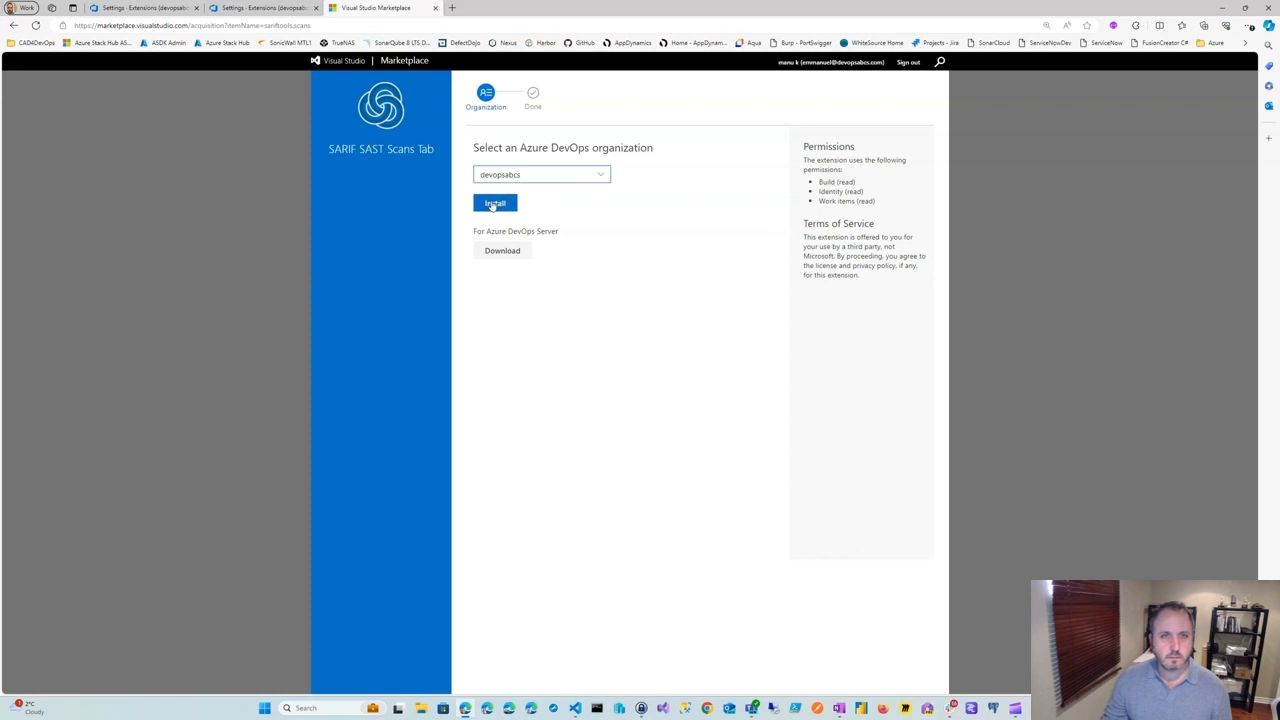
pyautogui.click(493, 204)
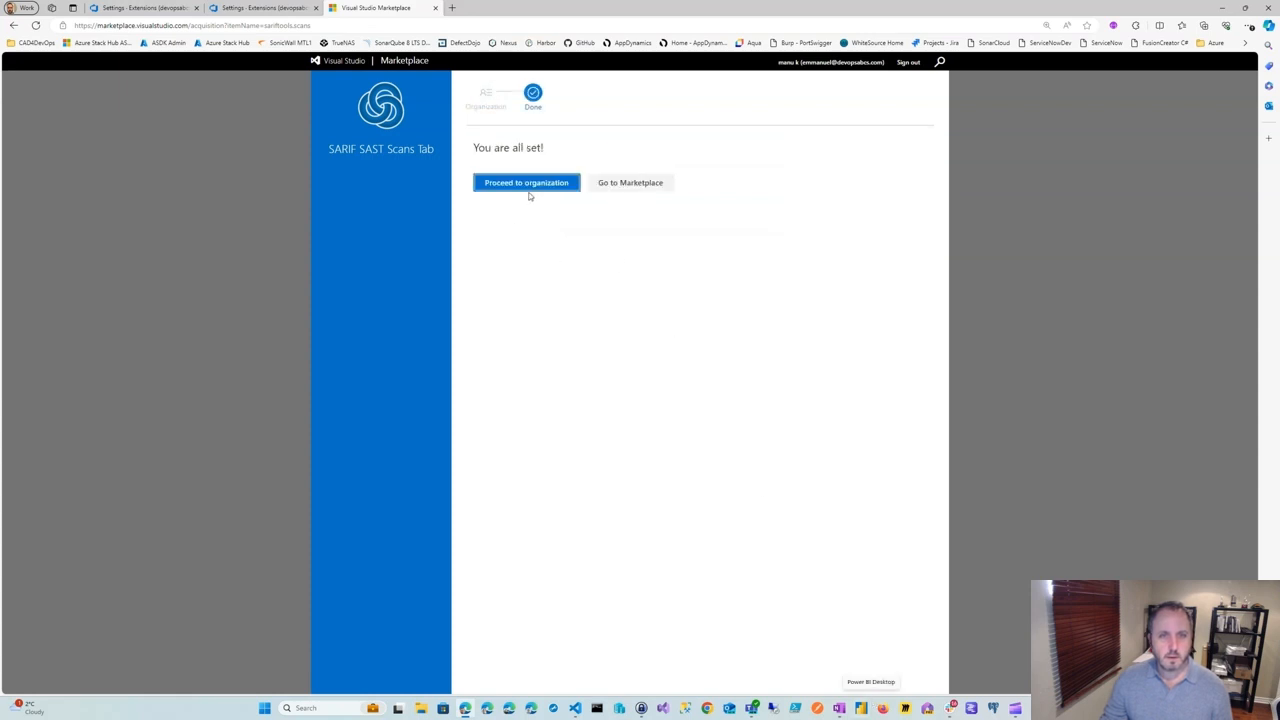
# - Return to the devopsabcs organization and open run #20240222.1 of OneProject's OSS_juice-shop (1) pipeline
pyautogui.click(527, 189)
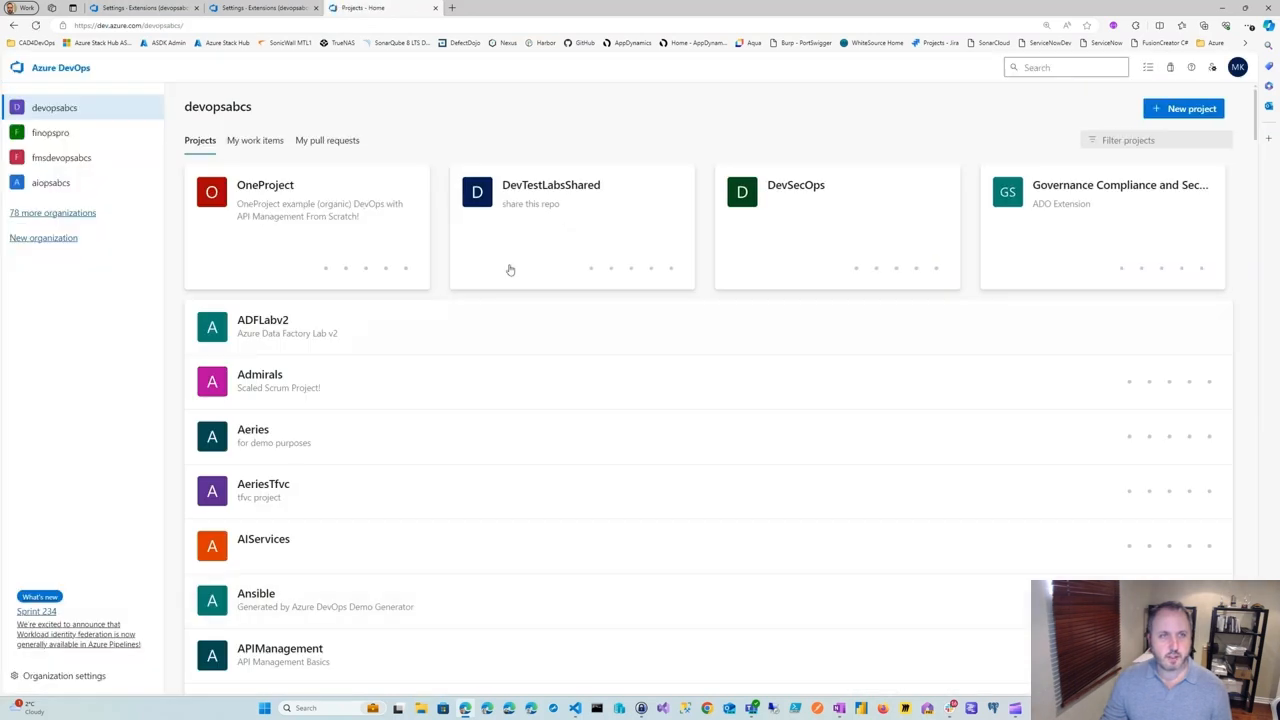
pyautogui.click(392, 227)
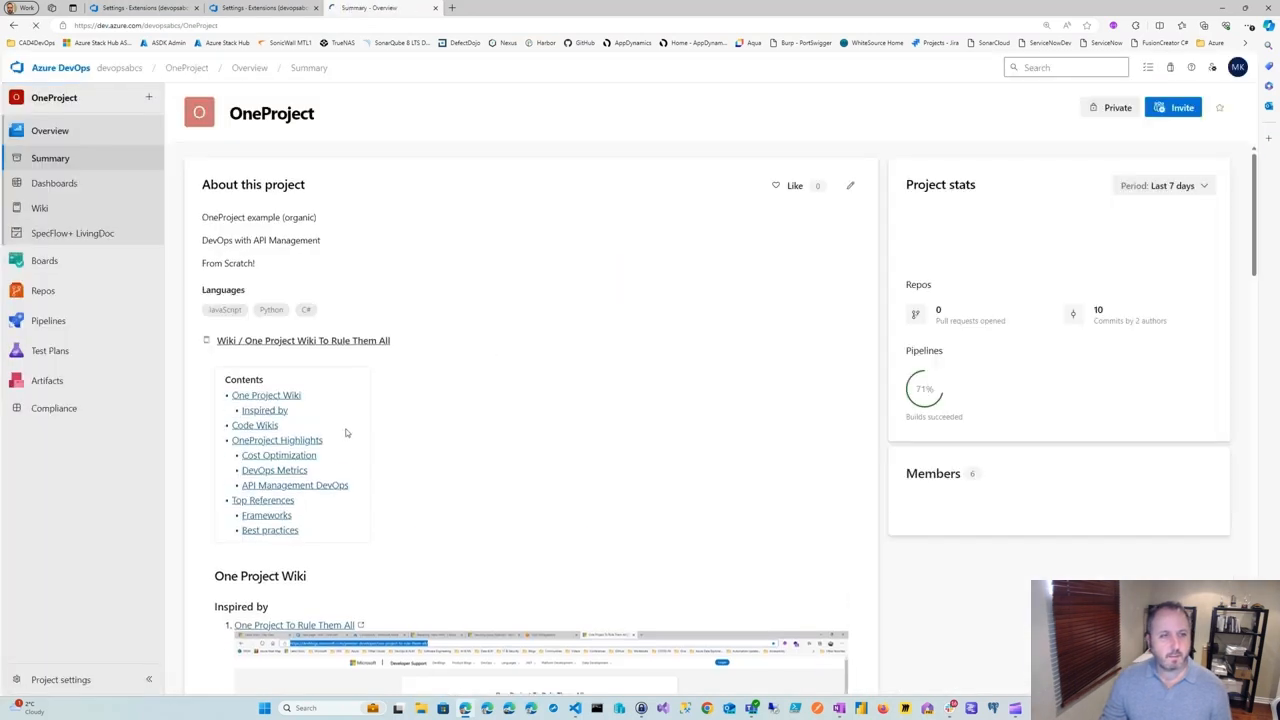
pyautogui.click(87, 321)
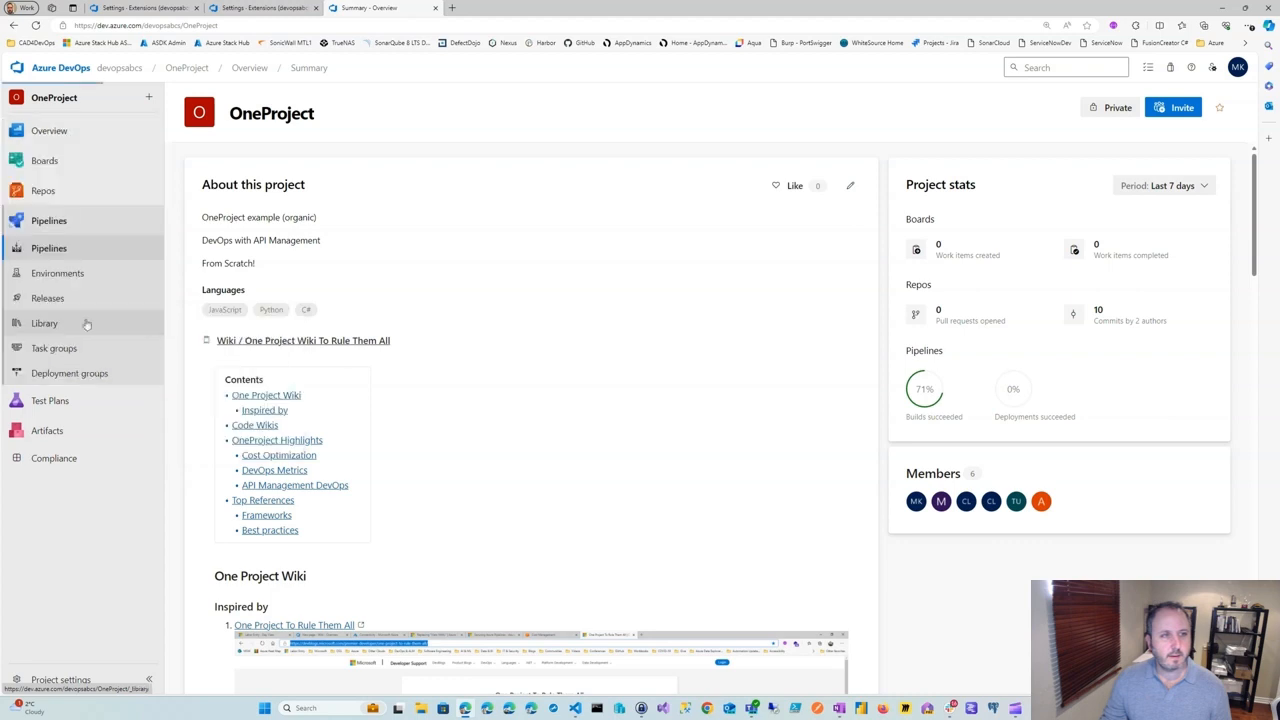
pyautogui.scroll(-2, 337, 363)
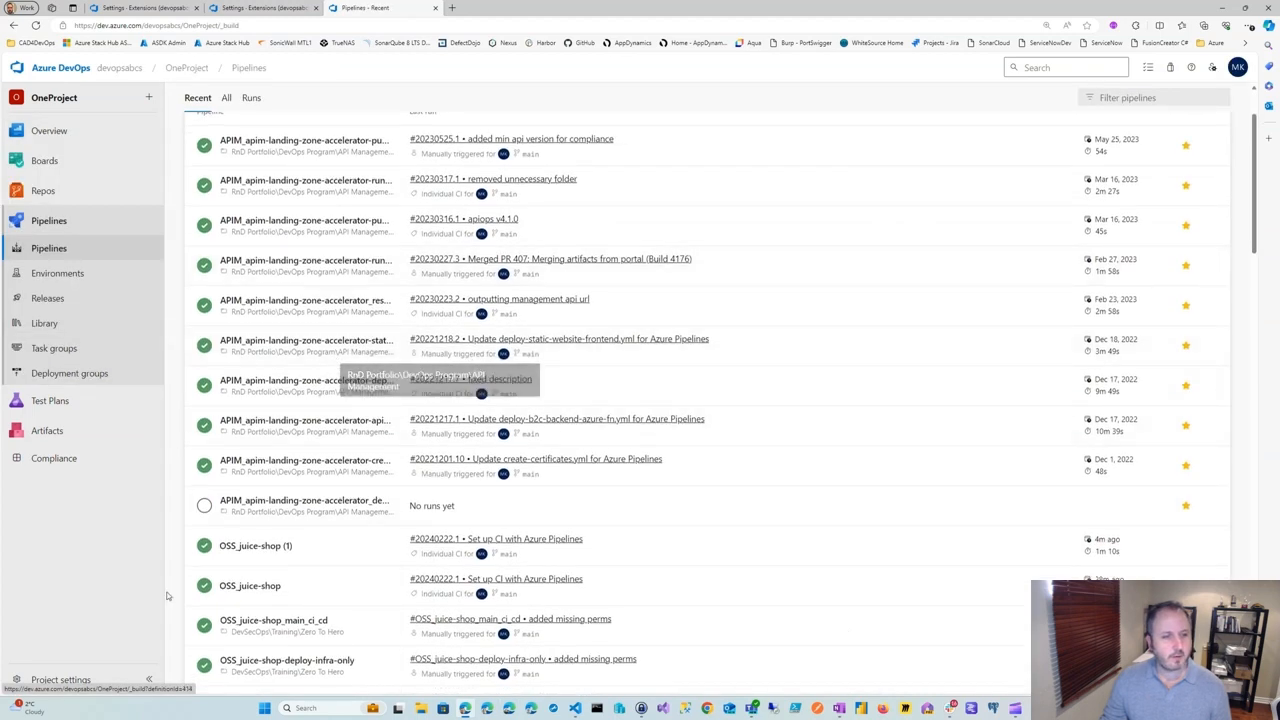
pyautogui.click(321, 551)
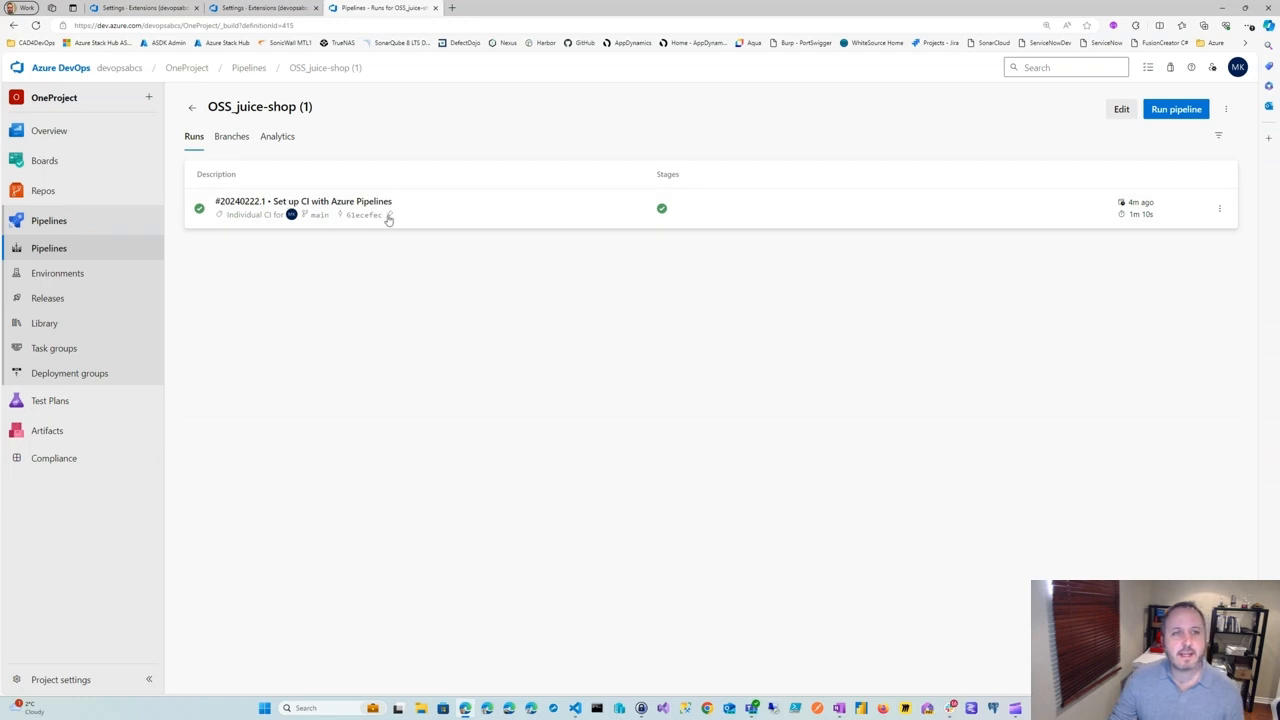
pyautogui.click(443, 209)
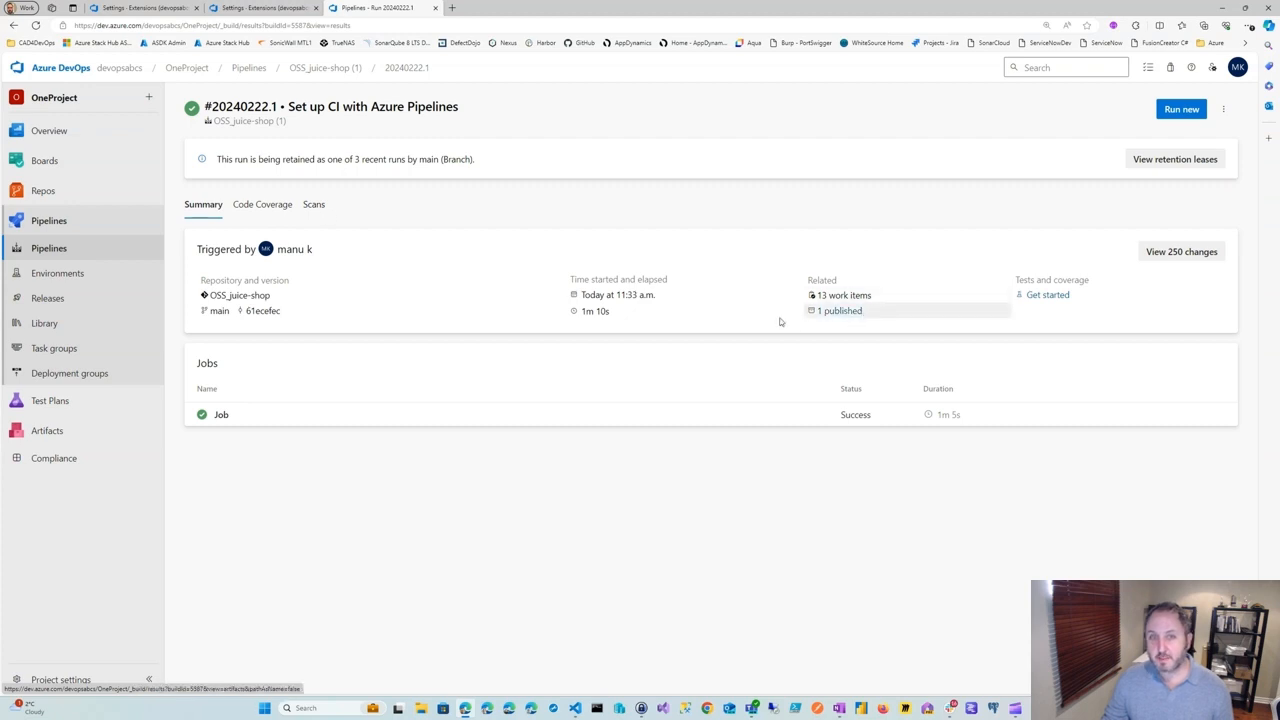
# - Open the run's scan results, collapse the DOS3010 rule group and review the list of DevOps Shield rule groups
pyautogui.click(314, 205)
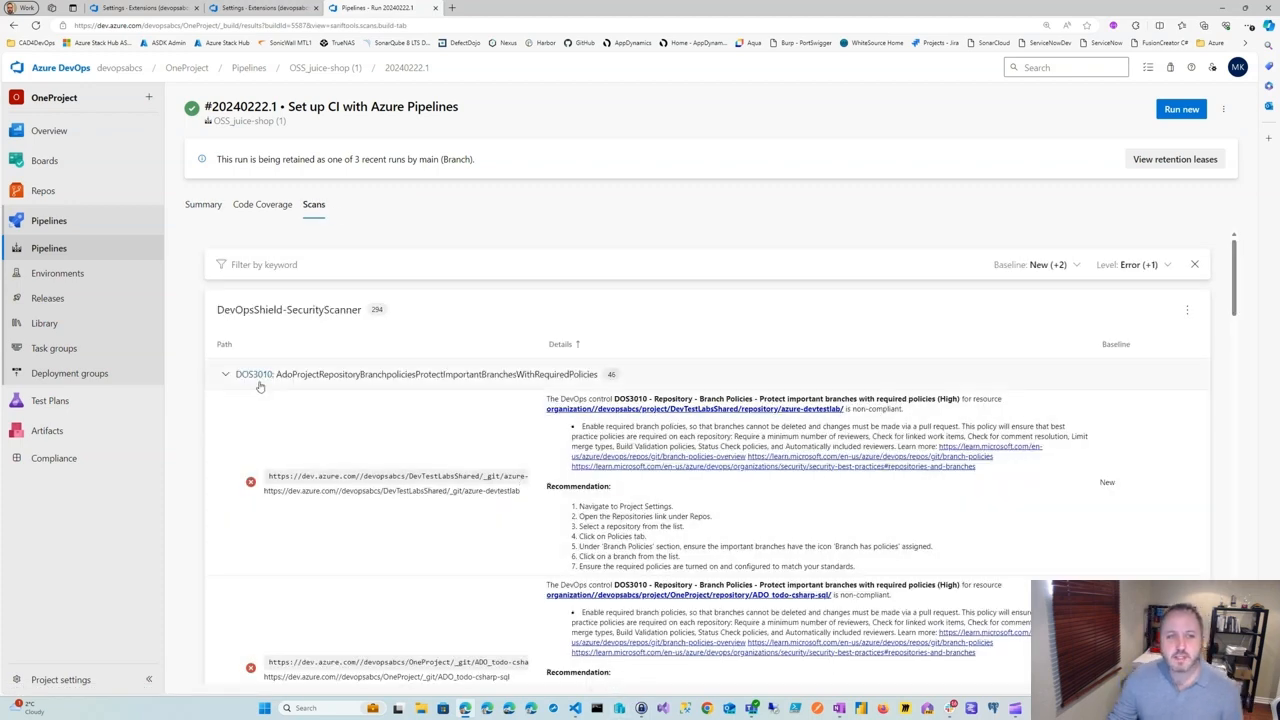
pyautogui.scroll(-1, 409, 428)
pyautogui.scroll(1, 390, 435)
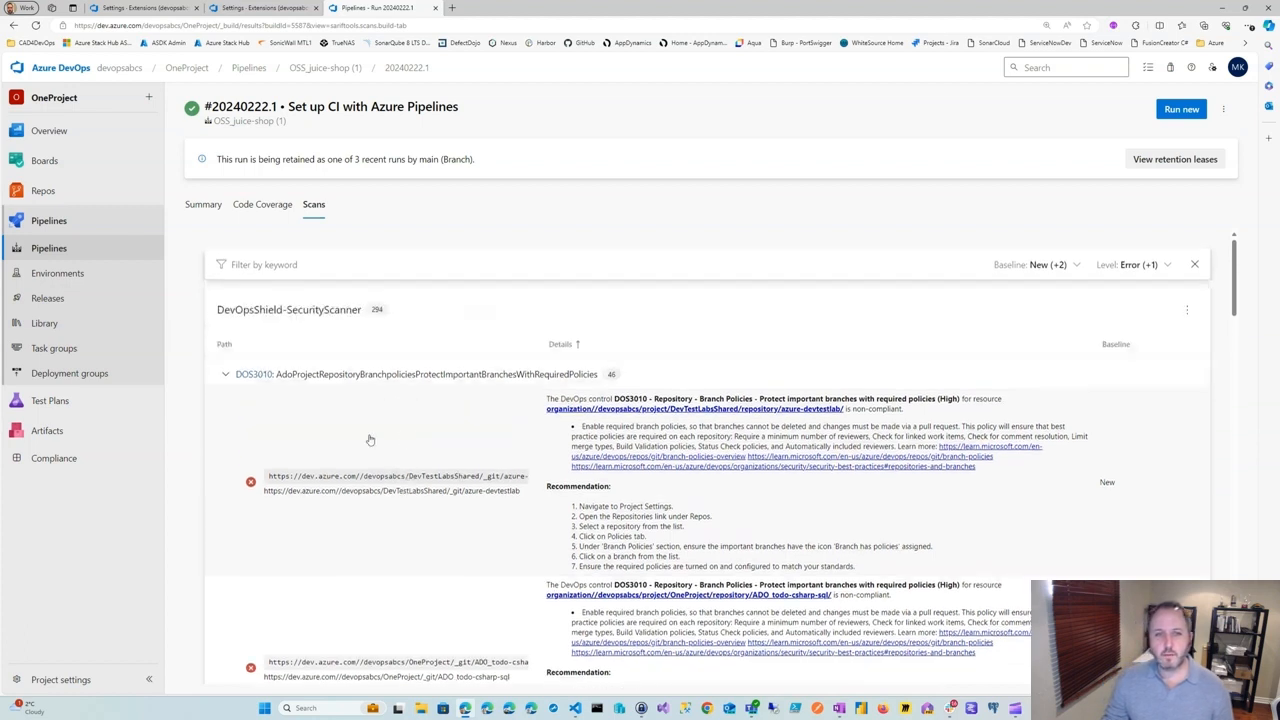
pyautogui.click(224, 375)
pyautogui.scroll(-4, 557, 530)
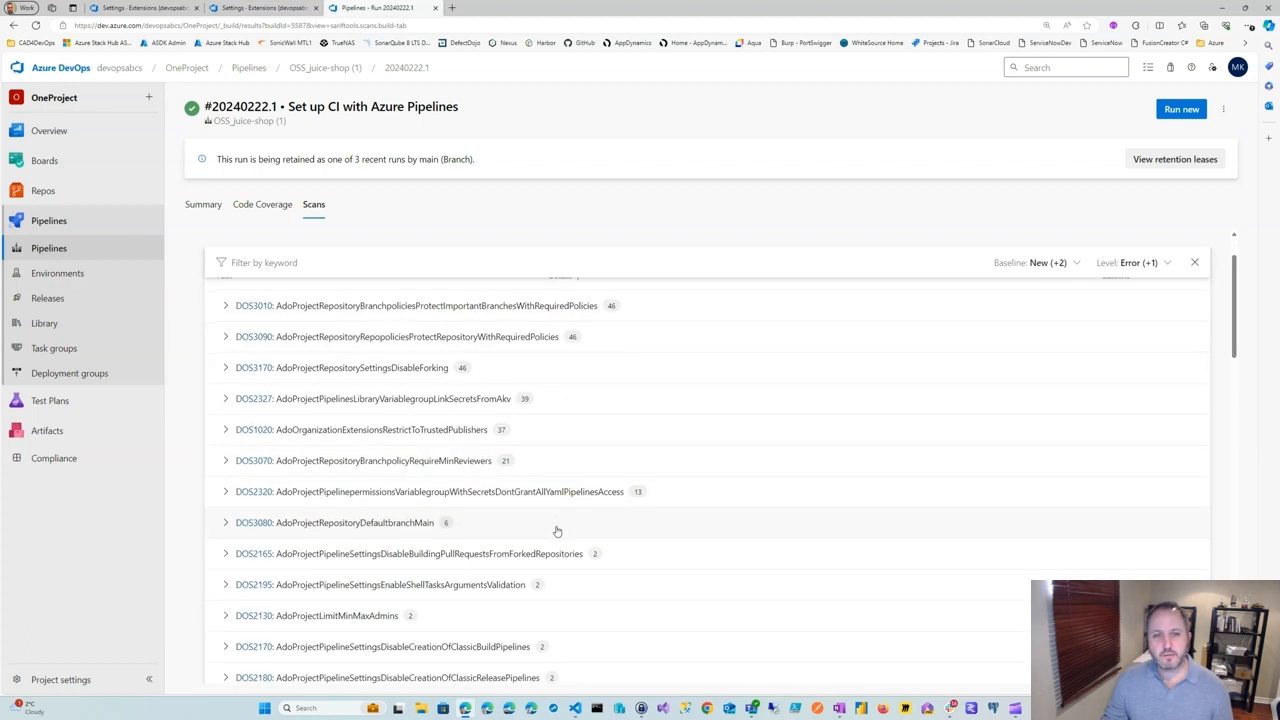
# - Review the DevOps Shield rule groups and expand DOS3170 AdoProjectRepositorySettingsDisableForking to read its findings and recommendations
pyautogui.scroll(-1, 557, 535)
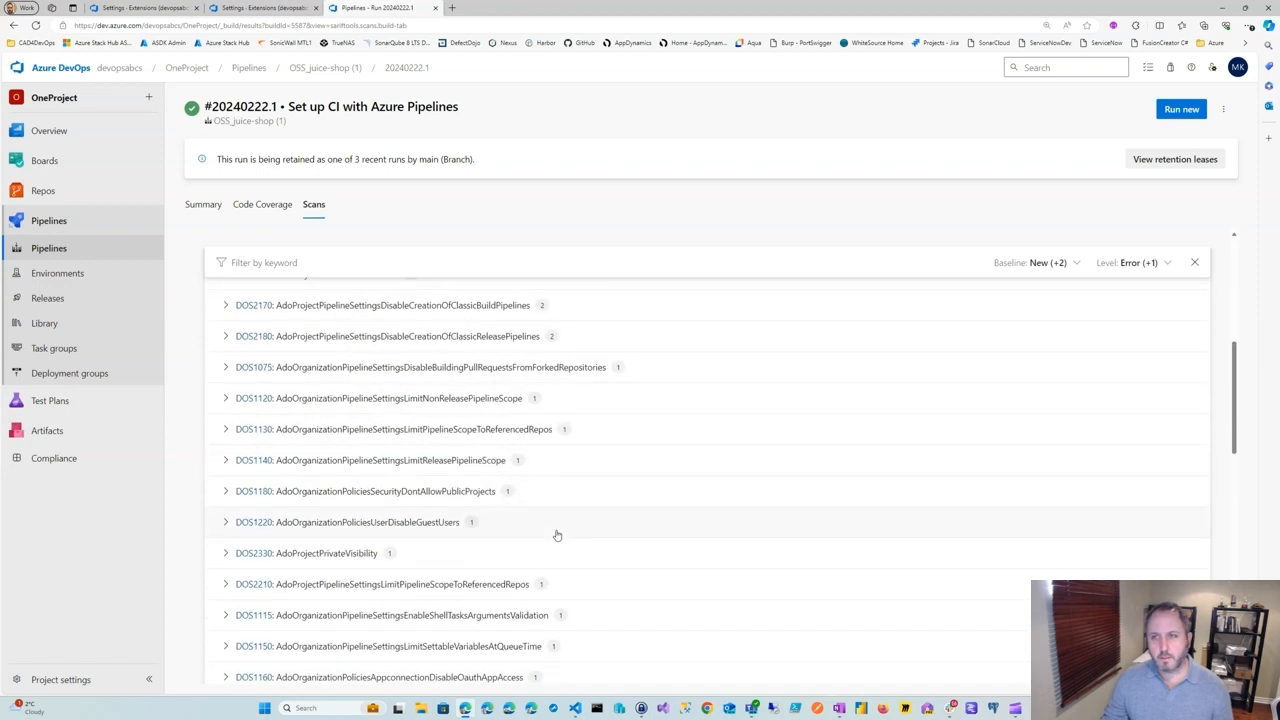
pyautogui.scroll(2, 557, 535)
pyautogui.scroll(4, 557, 535)
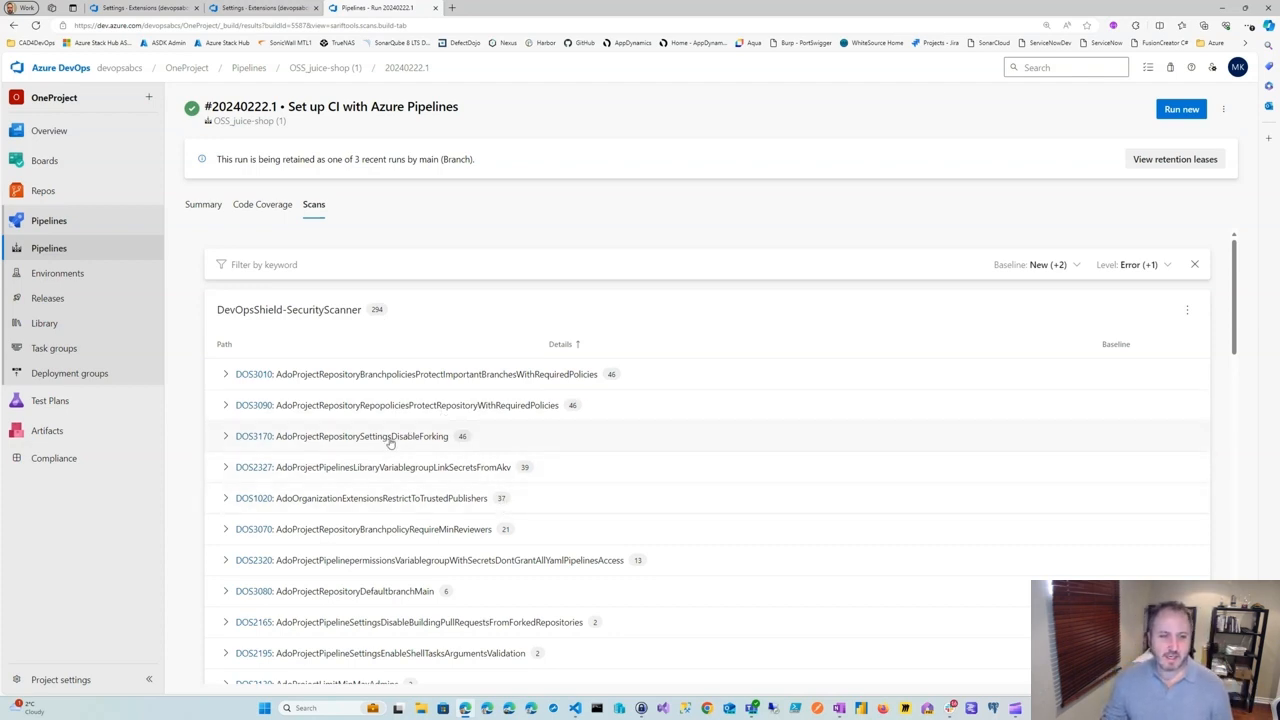
pyautogui.scroll(-1, 388, 448)
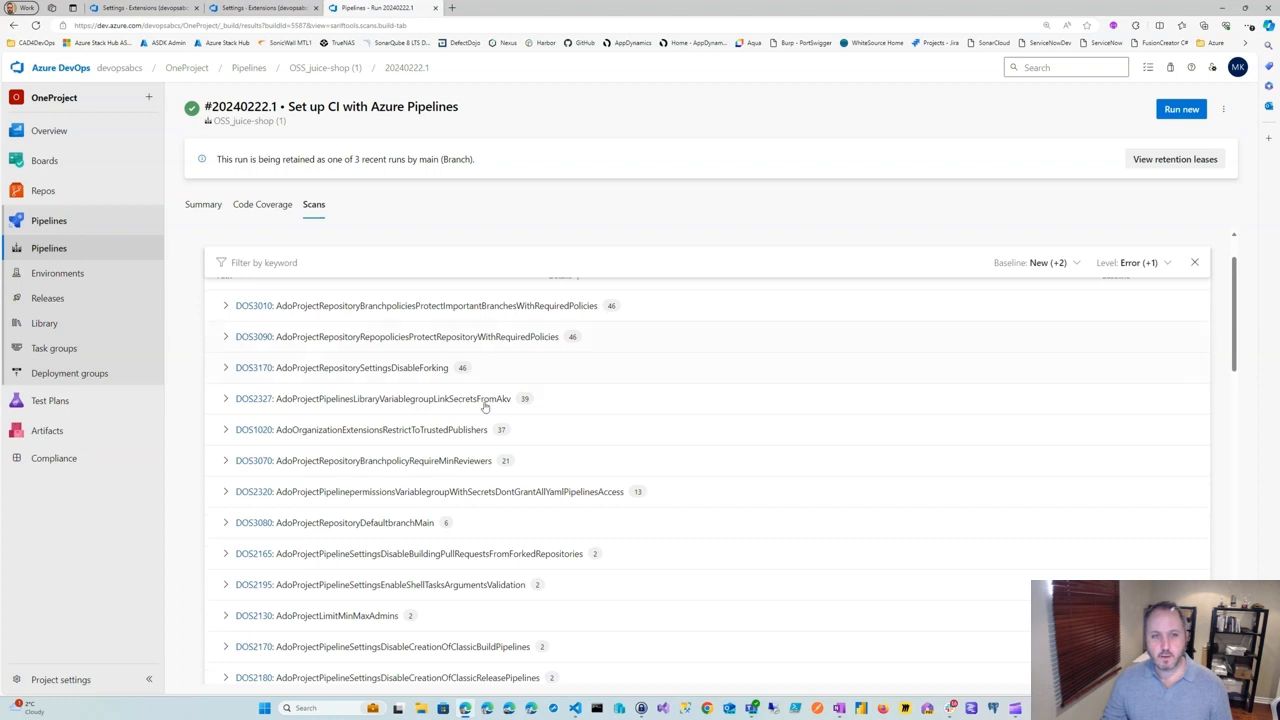
pyautogui.scroll(1, 490, 430)
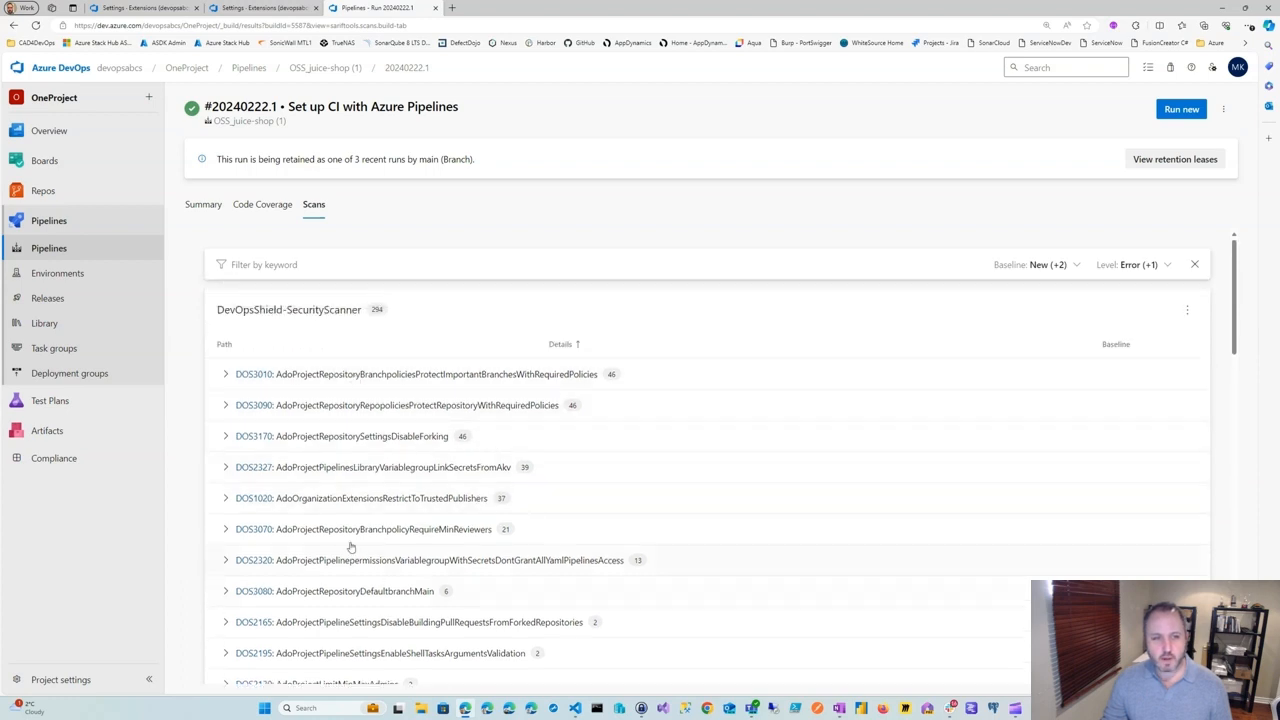
pyautogui.click(225, 436)
pyautogui.scroll(-1, 595, 563)
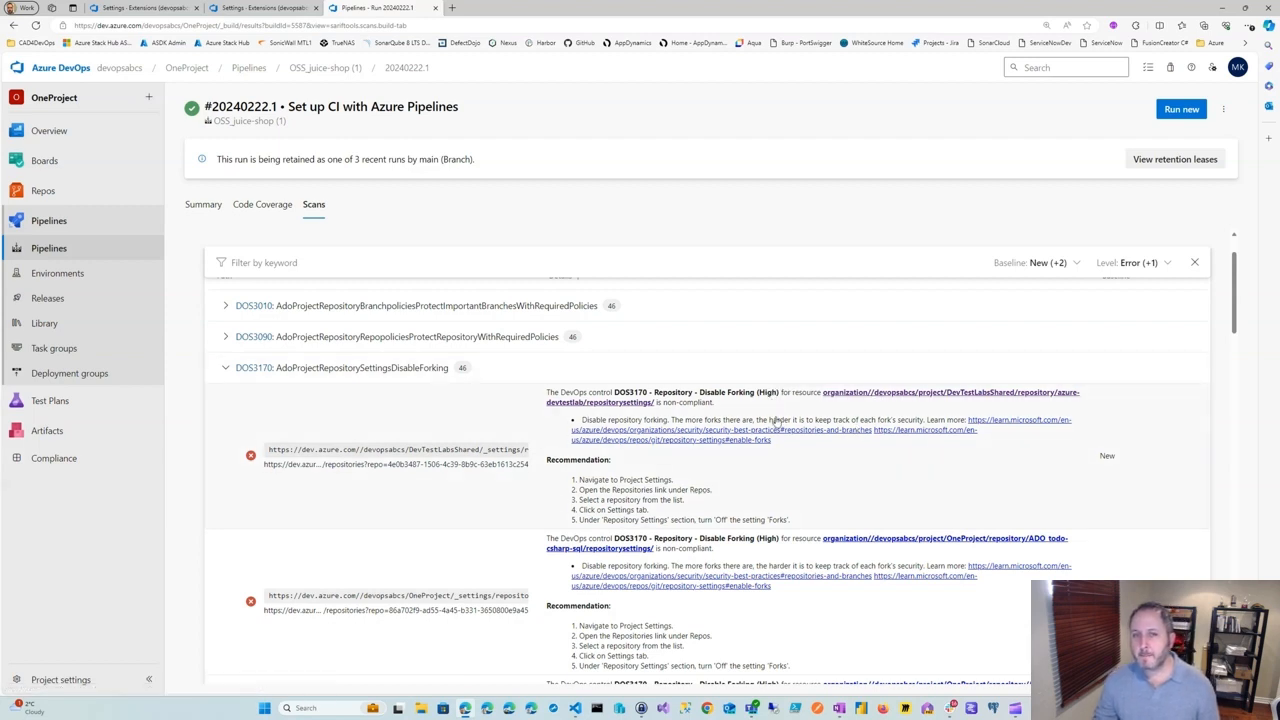
pyautogui.scroll(1, 776, 424)
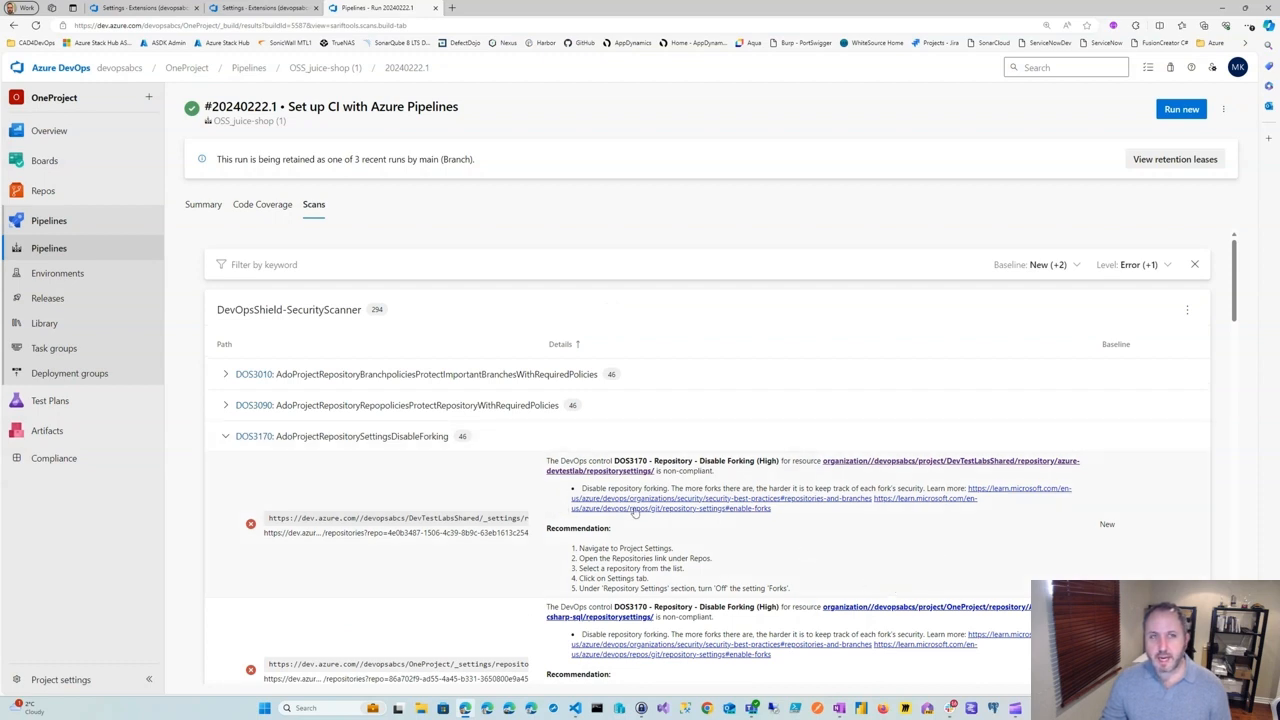
# - Open the security best practices link of the azure-devtestlab finding, read the Repositories and branches guidance, and return to the pipeline run
pyautogui.rightClick(744, 503)
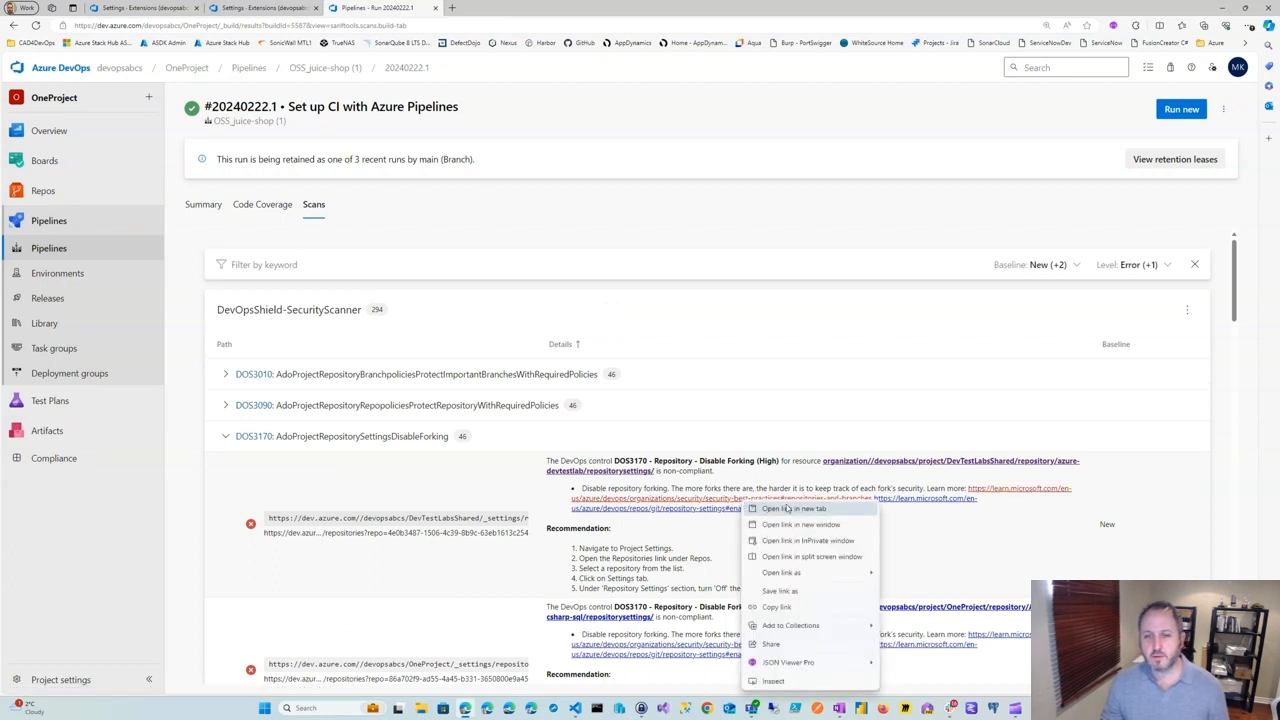
pyautogui.click(1074, 549)
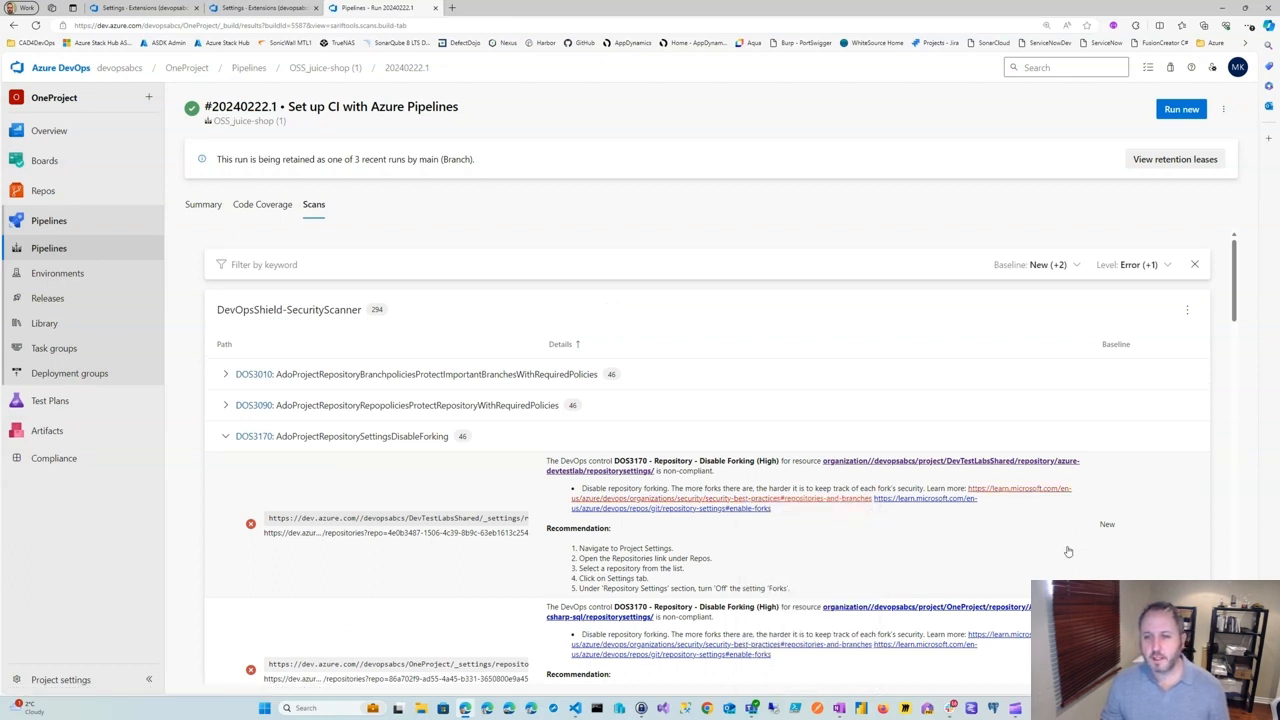
pyautogui.click(993, 494)
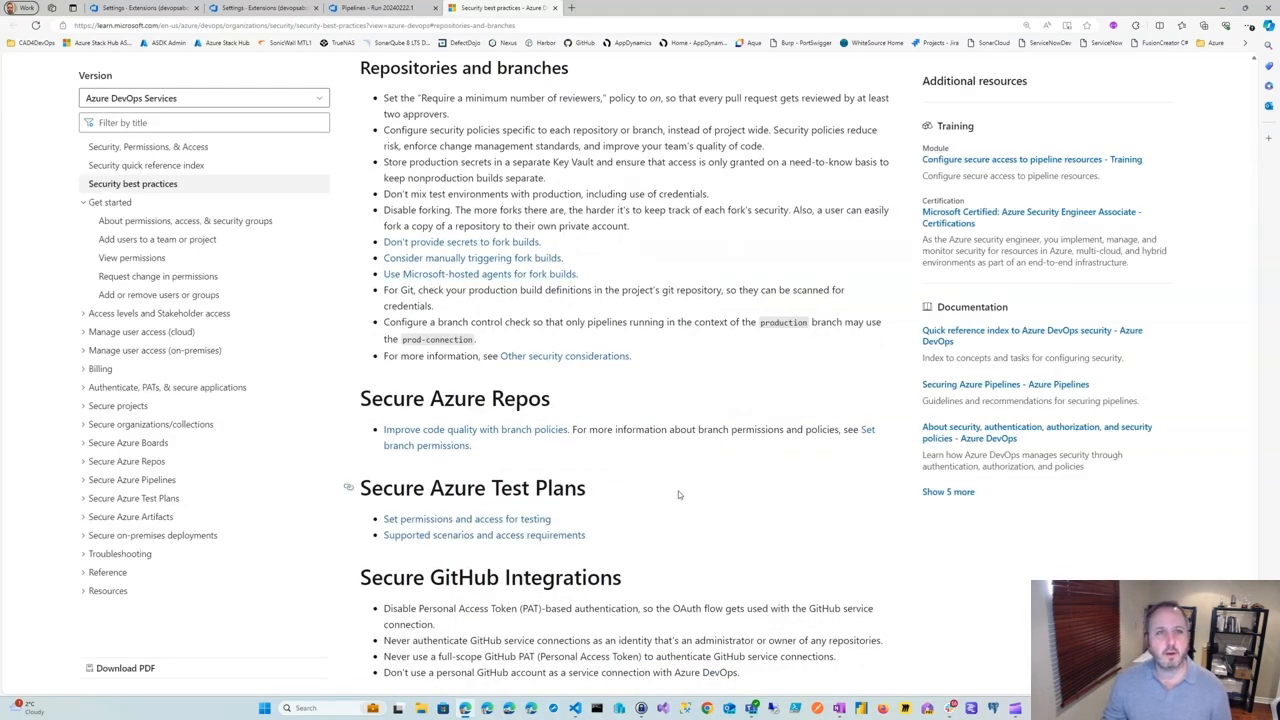
pyautogui.scroll(1, 364, 153)
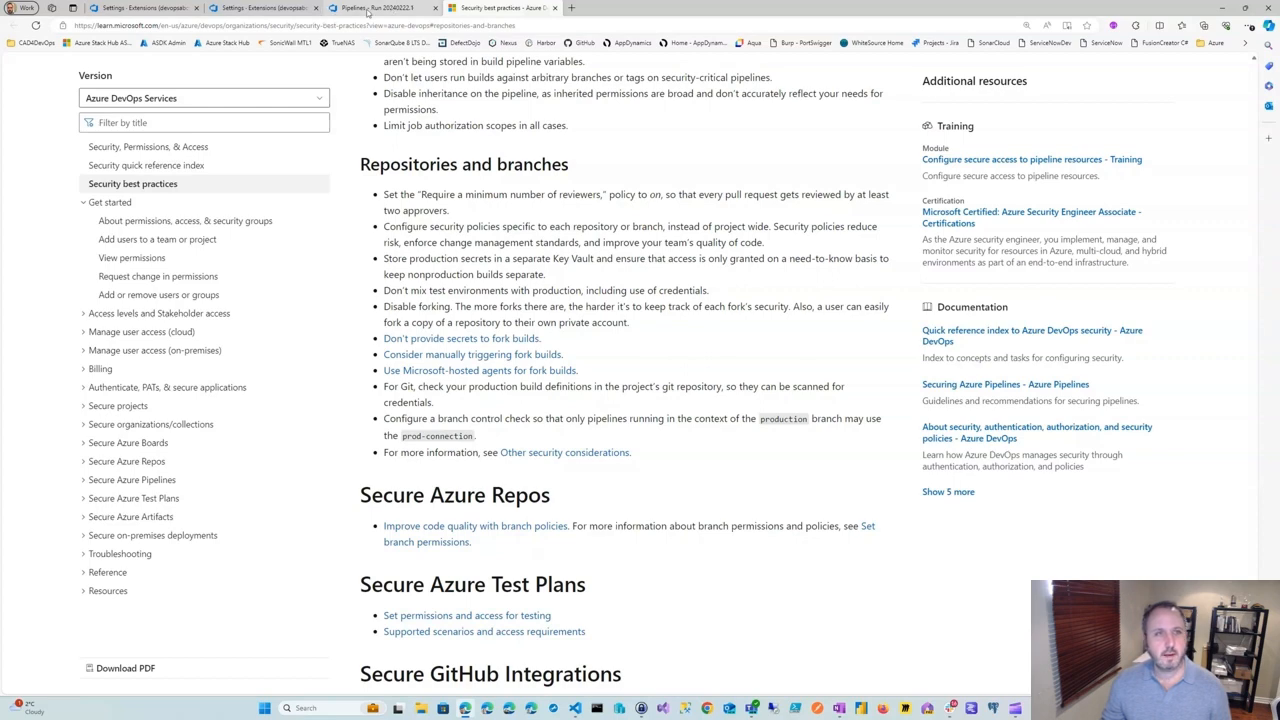
pyautogui.click(368, 10)
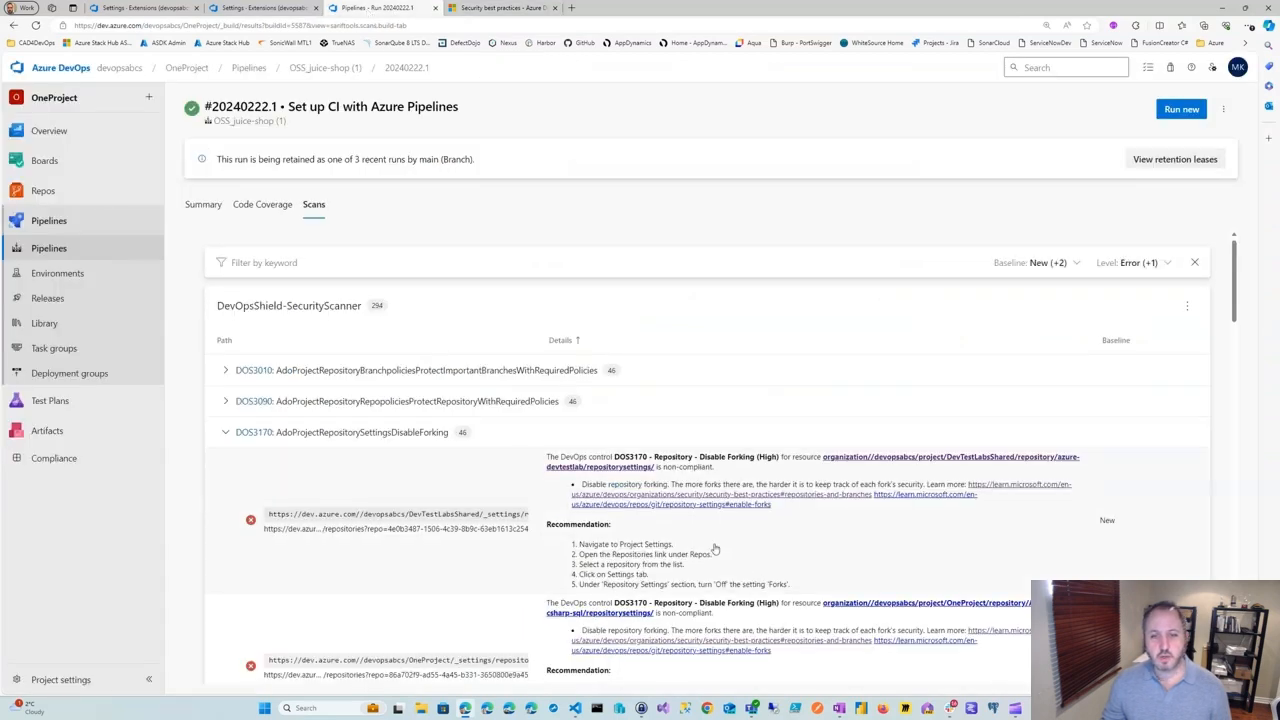
# - Open the repository settings documentation linked in the DOS3170 finding, read its Enable forks section, and return to the pipeline run
pyautogui.scroll(-1, 712, 549)
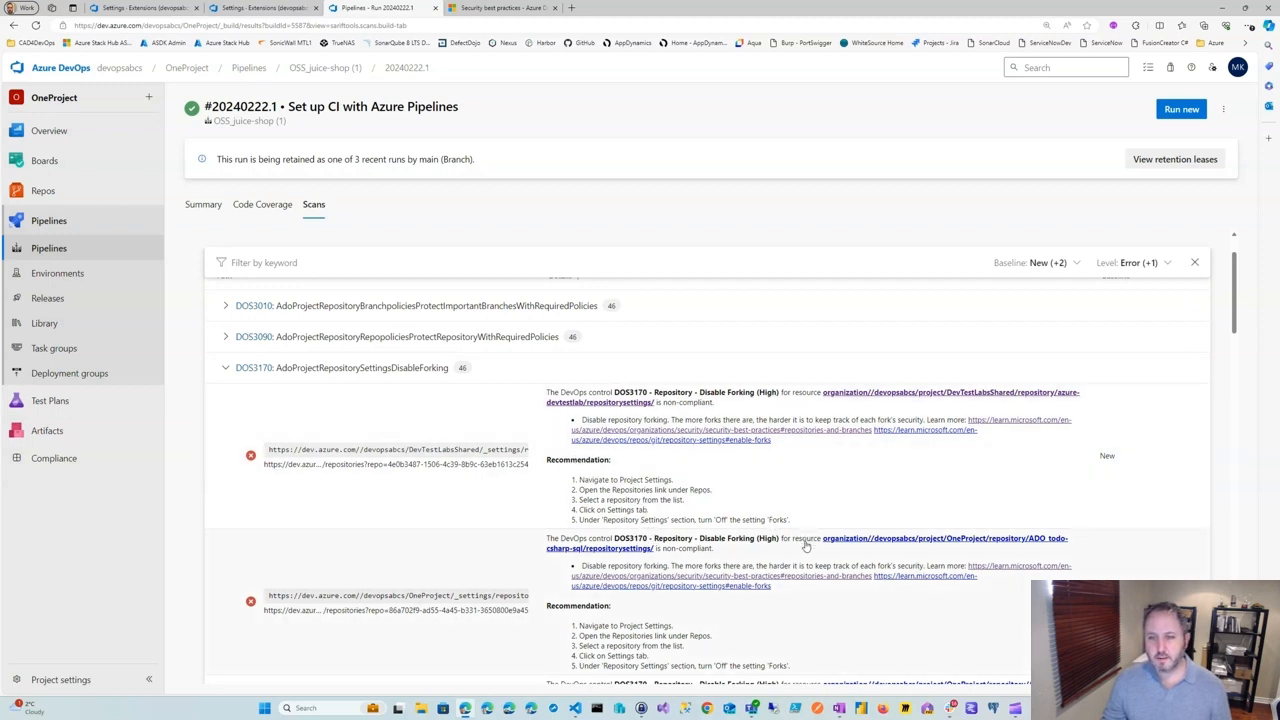
pyautogui.scroll(-1, 806, 545)
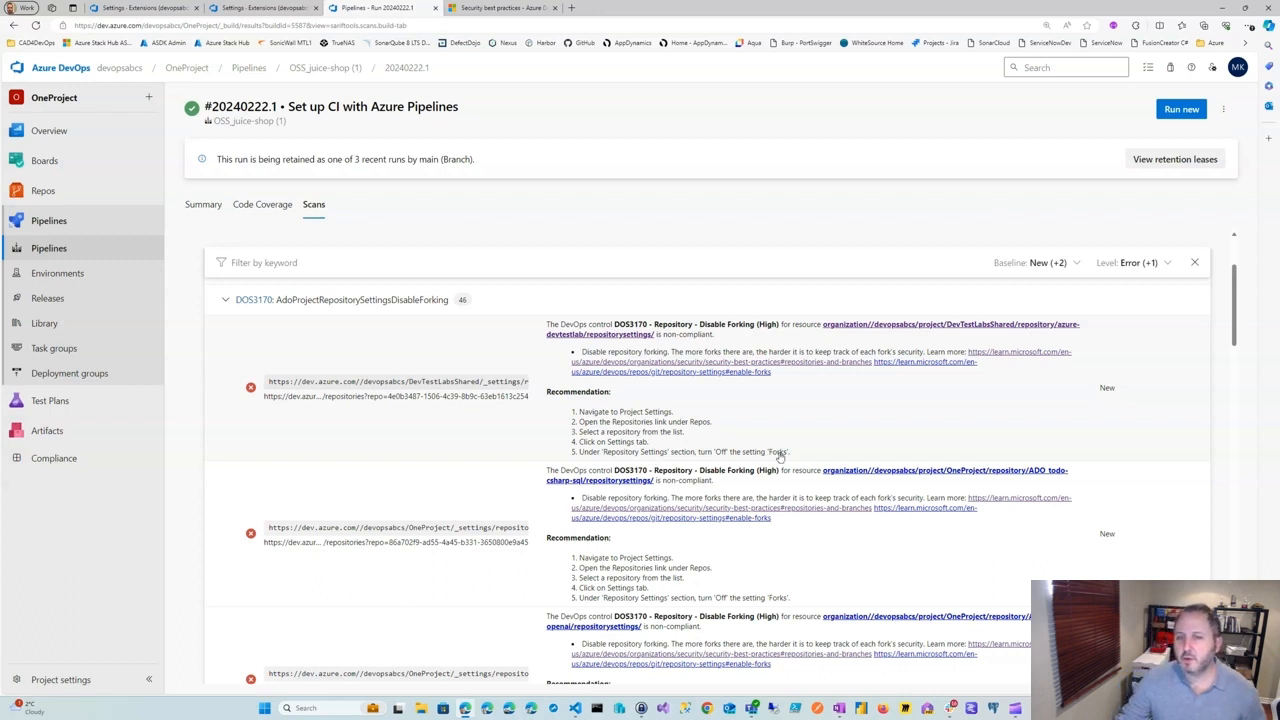
pyautogui.click(940, 365)
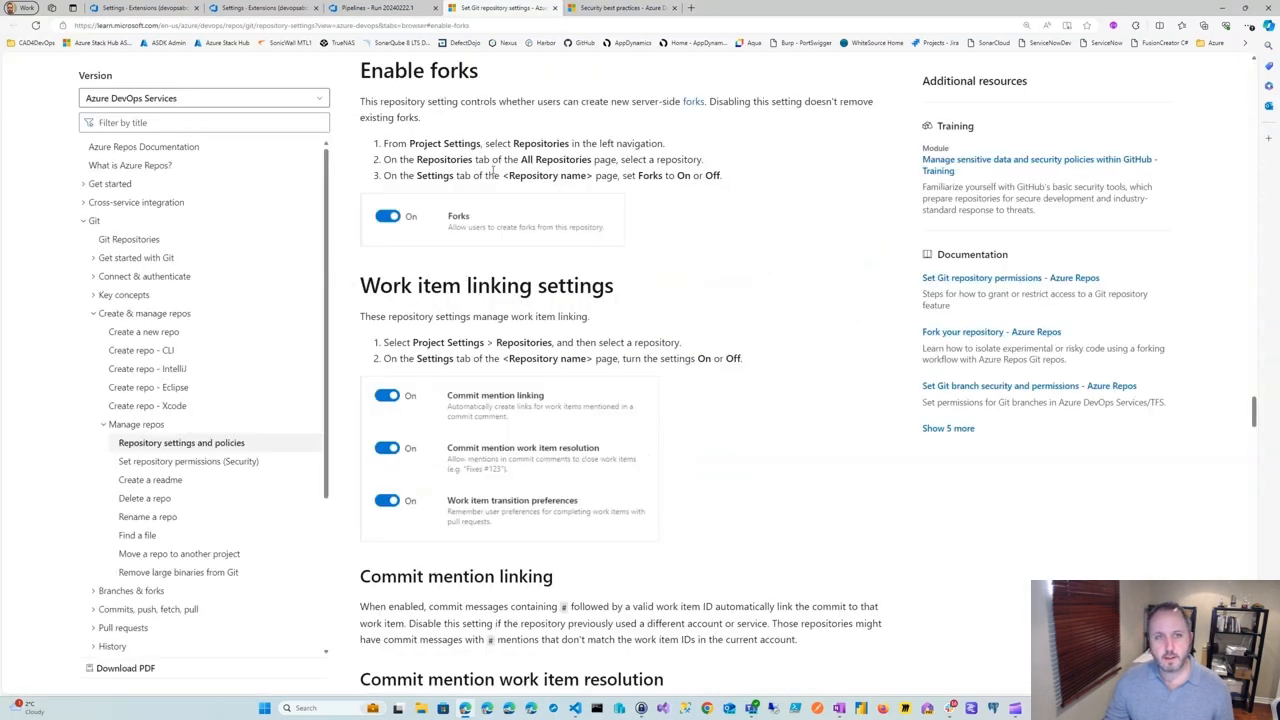
pyautogui.click(380, 7)
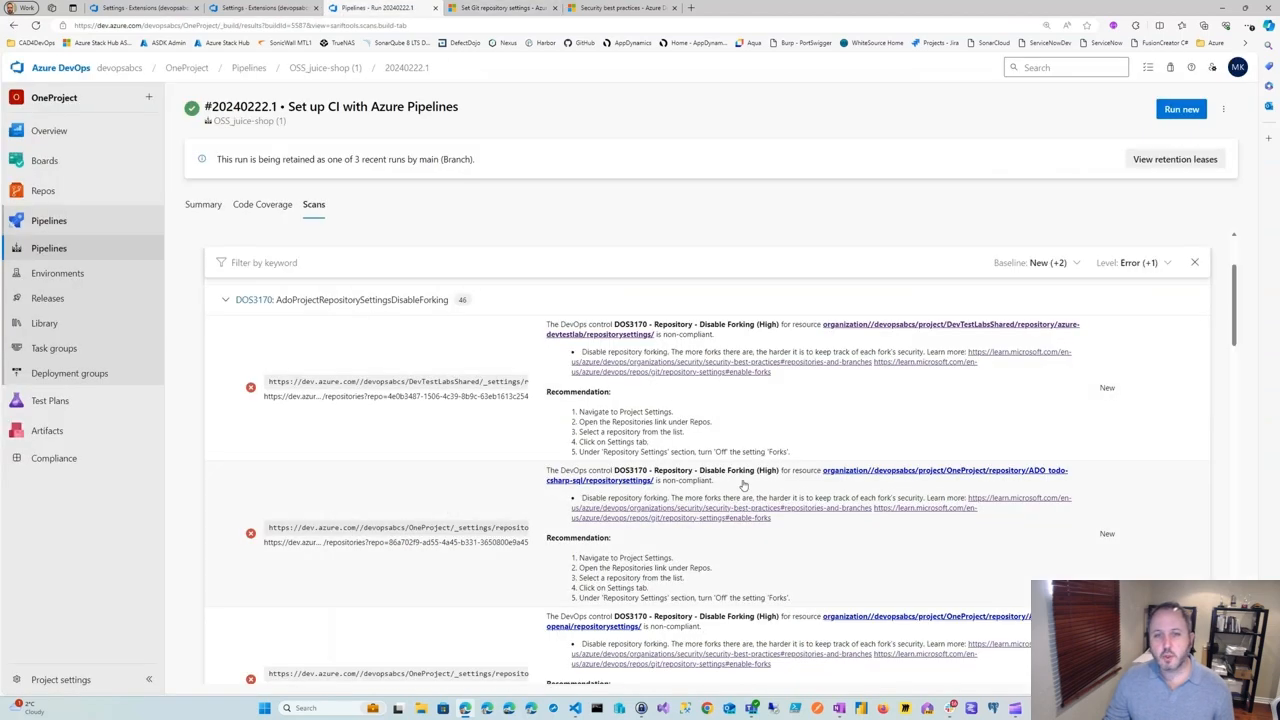
# - Open the non-compliant azure-devtestlab repository's settings from the DOS3170 finding, check the Forks setting, and return to the pipeline run
pyautogui.scroll(-1, 743, 485)
pyautogui.scroll(2, 743, 485)
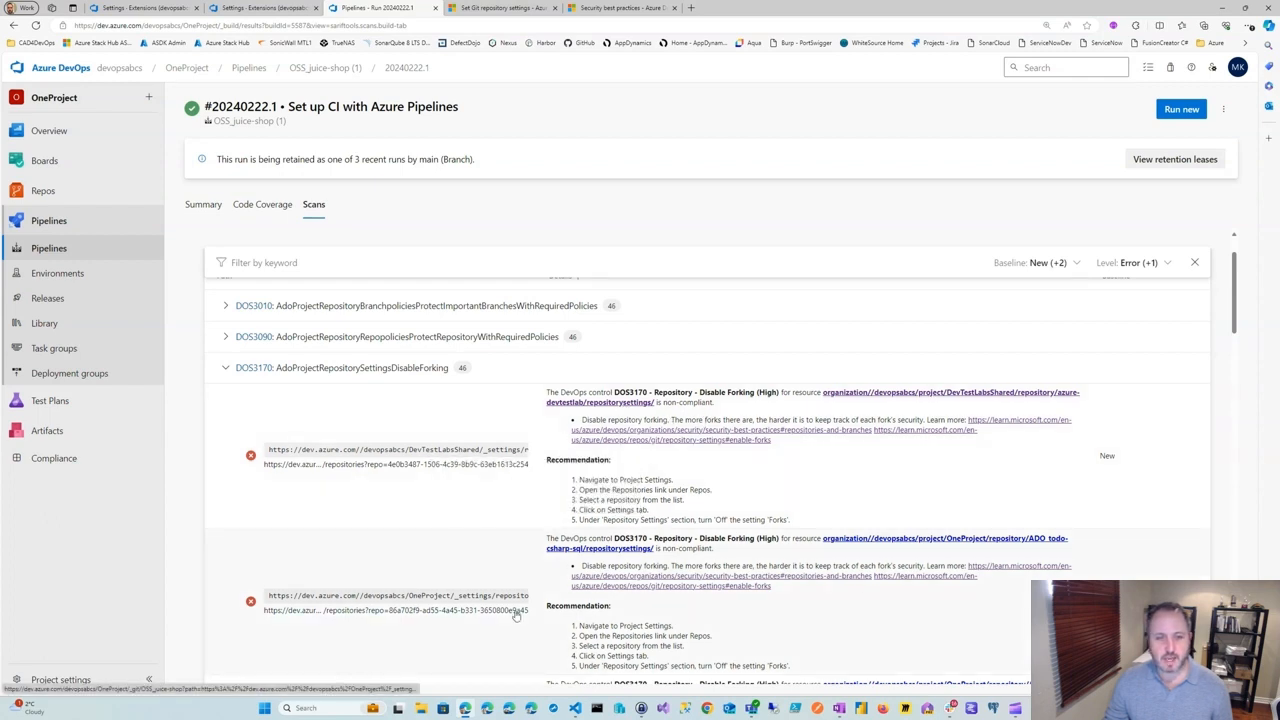
pyautogui.click(895, 397)
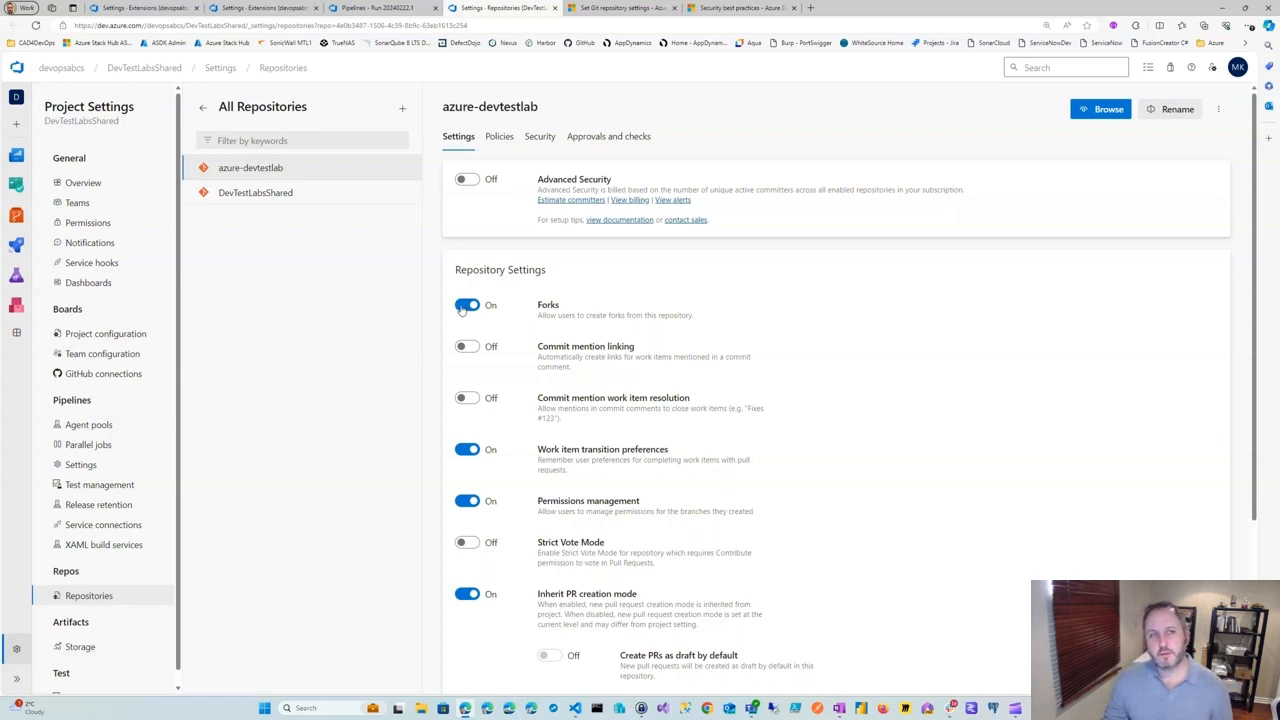
pyautogui.click(380, 9)
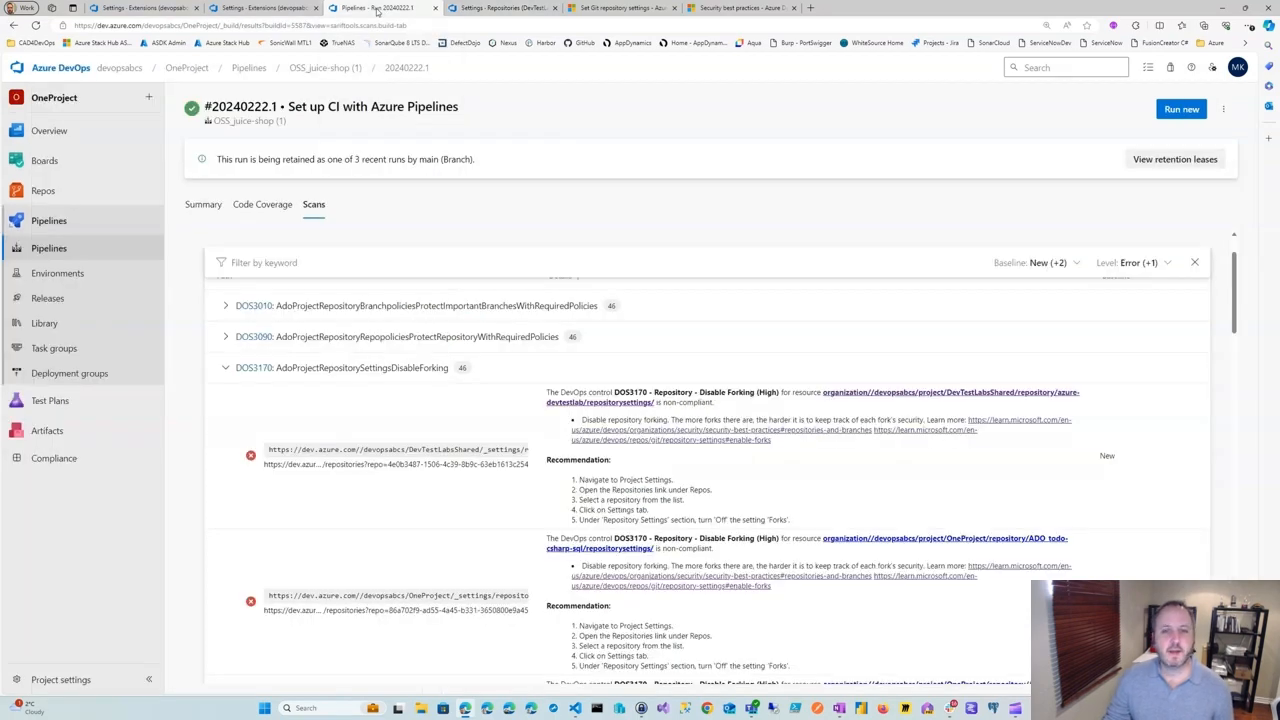
# - Look over the DOS3170 findings and examine the available Baseline and Level filter options of the scan results without changing them
pyautogui.scroll(-2, 432, 461)
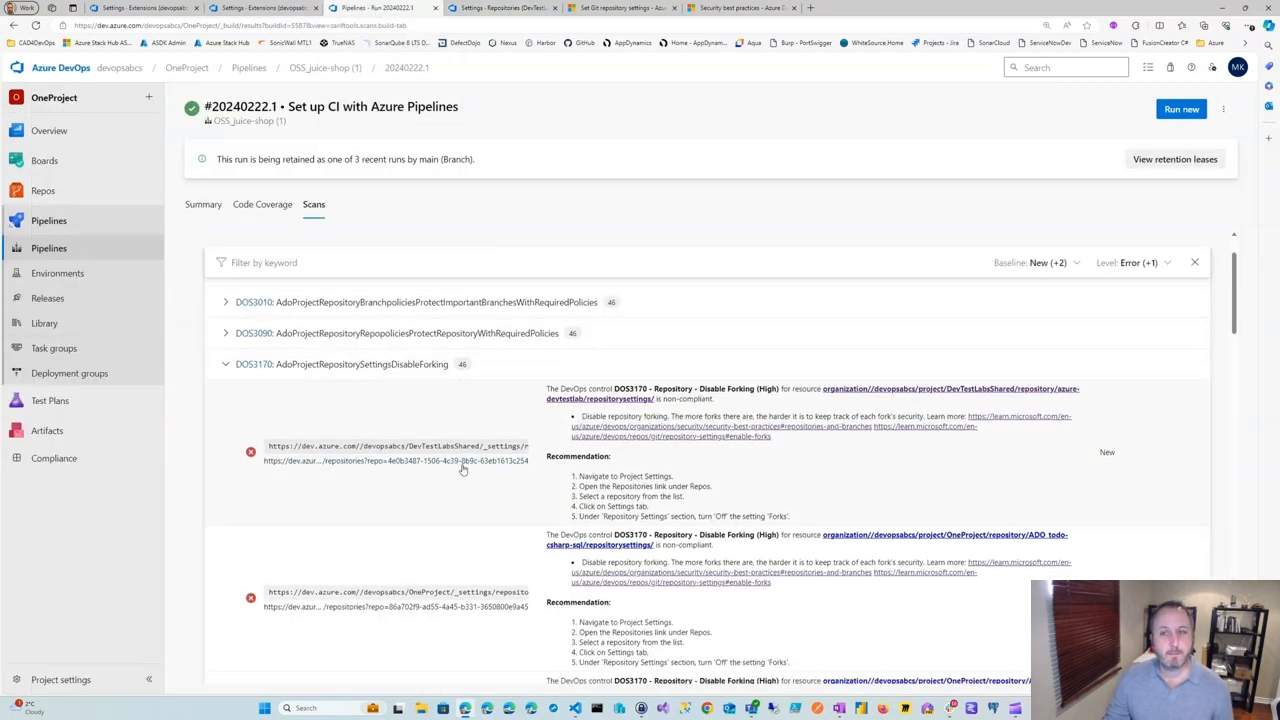
pyautogui.scroll(-2, 469, 479)
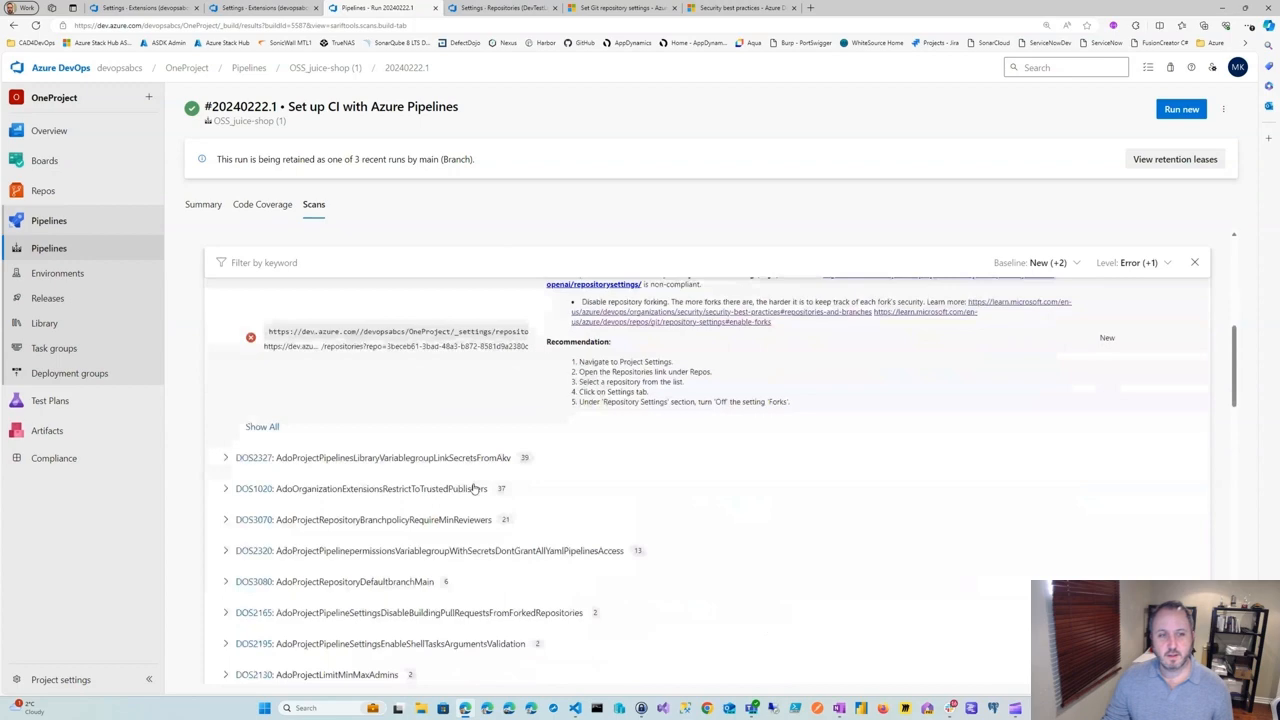
pyautogui.scroll(3, 474, 488)
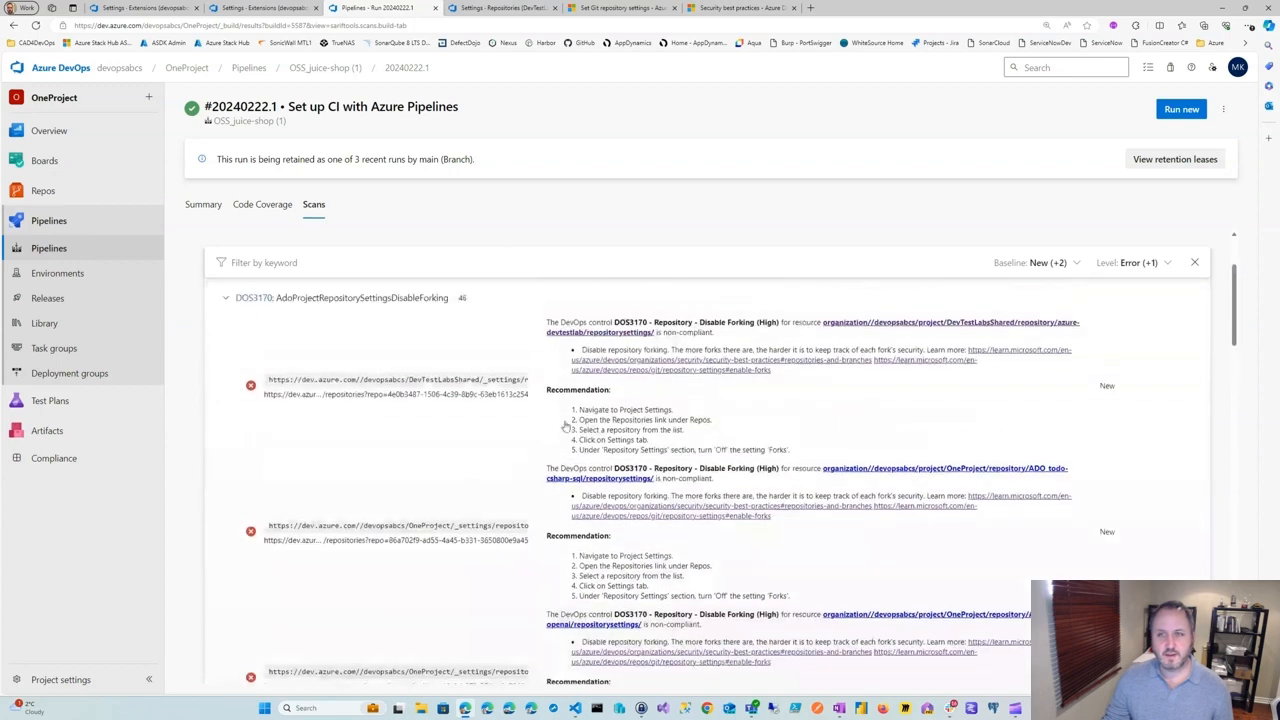
pyautogui.click(1075, 264)
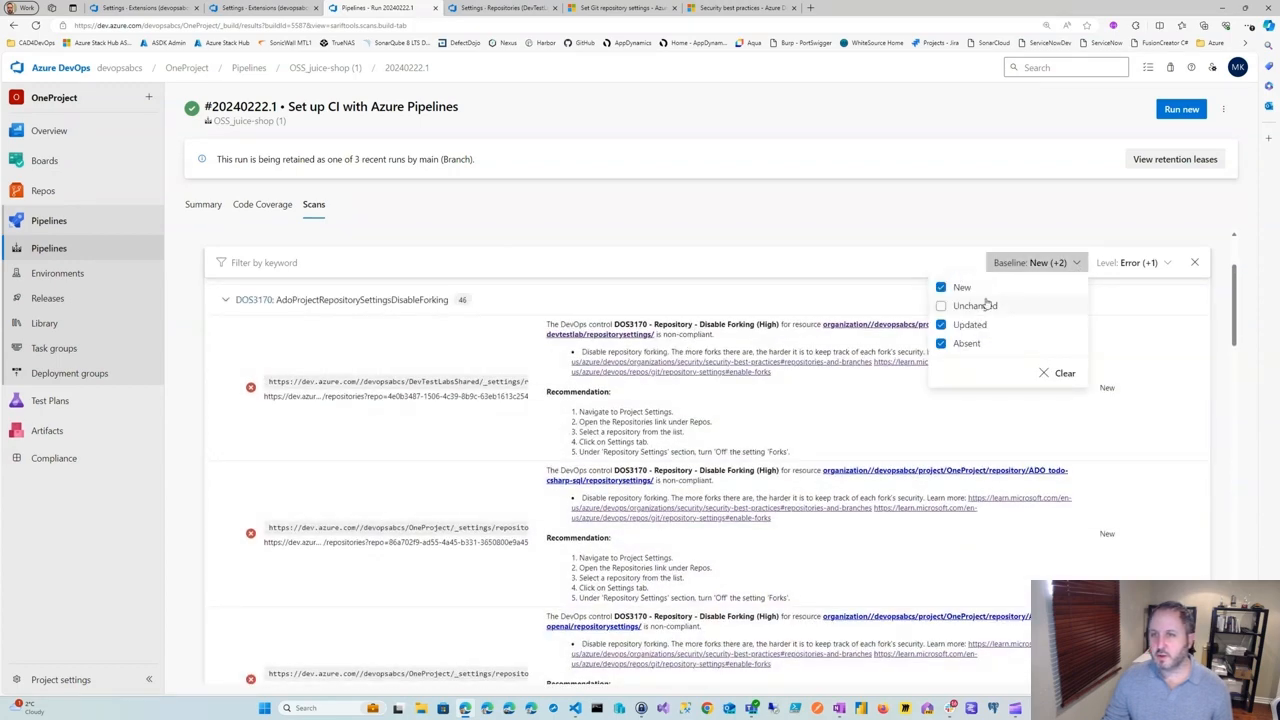
pyautogui.click(1167, 264)
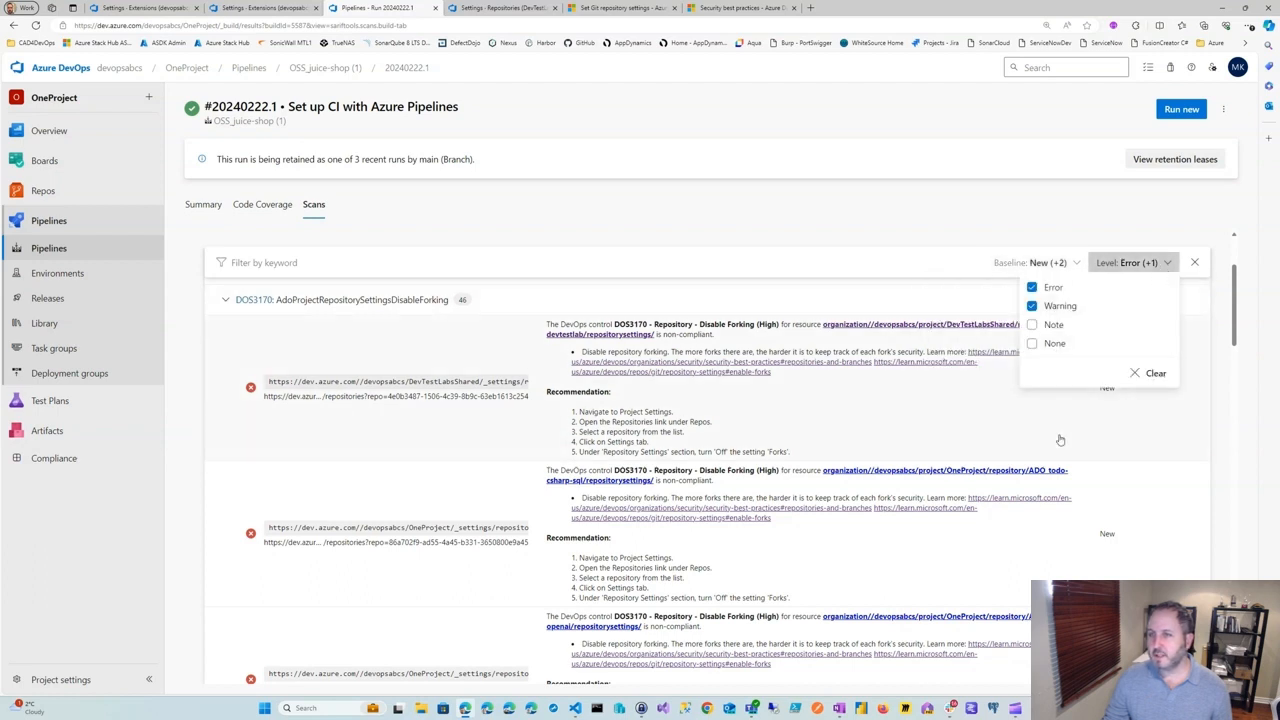
pyautogui.click(786, 206)
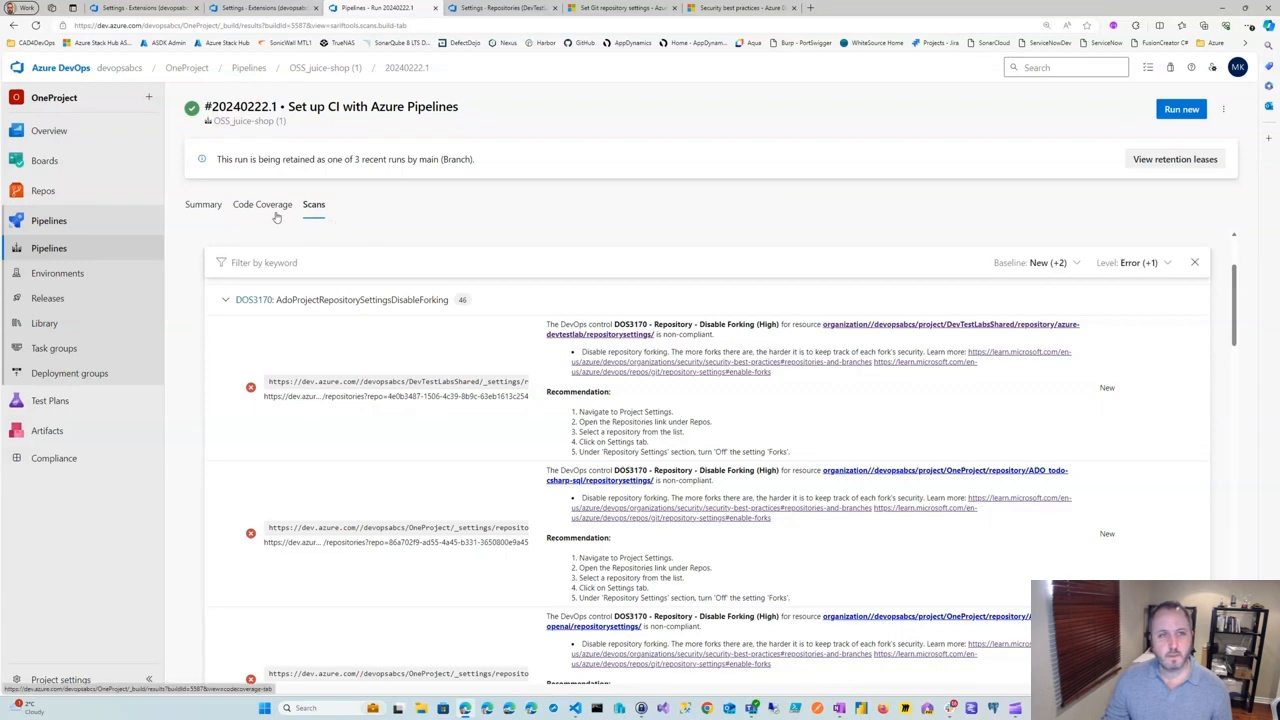
# - Collapse the DOS3170 rule group and review the remaining organization and project rule groups in the scan results
pyautogui.click(226, 299)
pyautogui.scroll(-1, 490, 435)
pyautogui.scroll(-2, 504, 444)
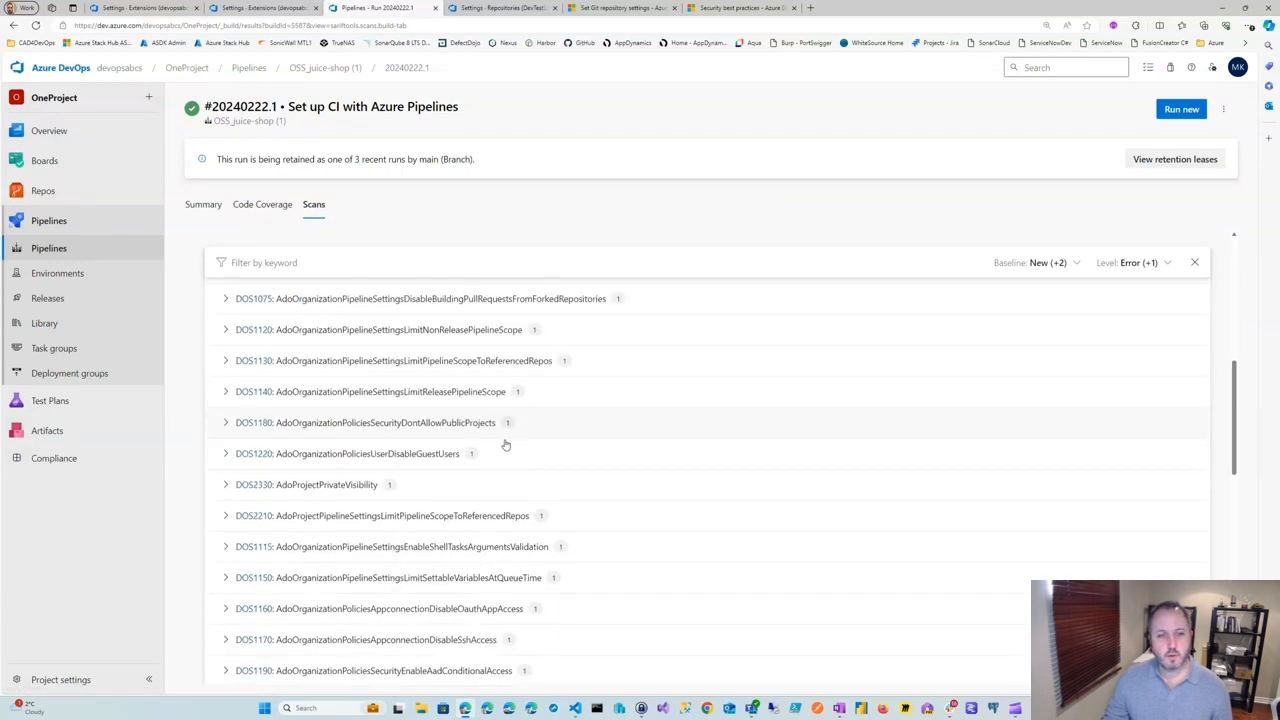
pyautogui.scroll(-2, 470, 466)
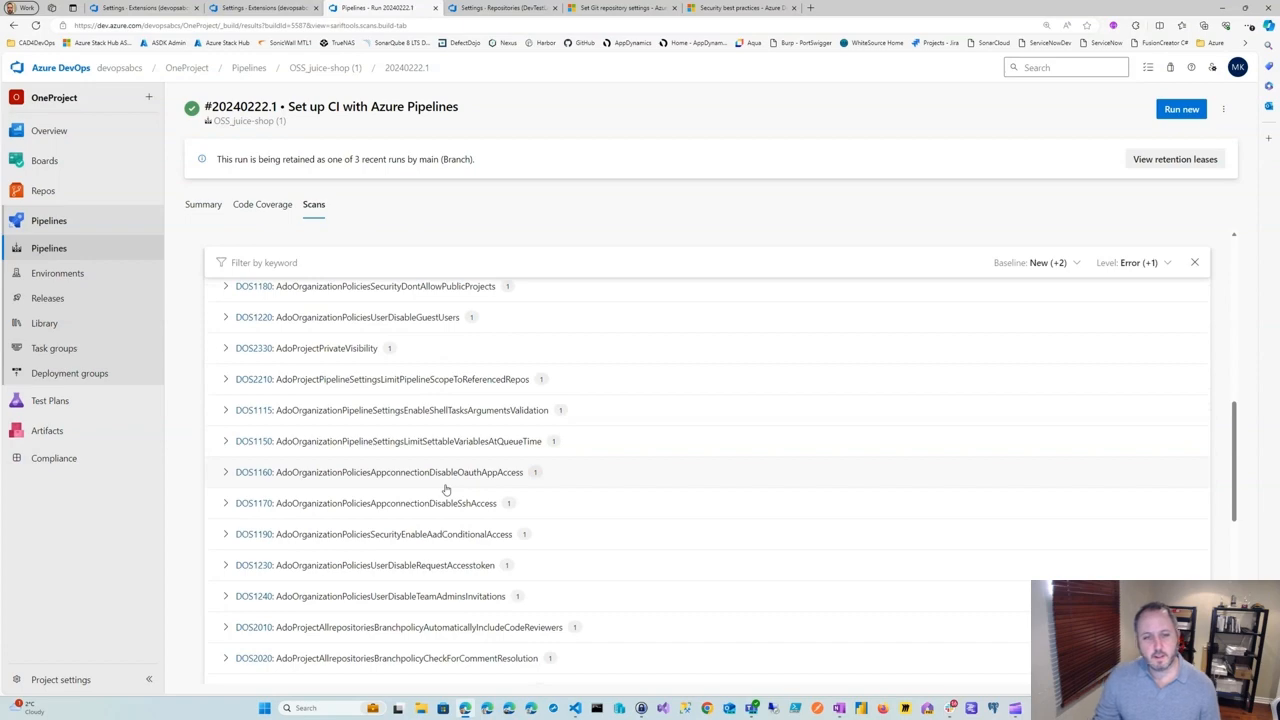
pyautogui.scroll(1, 446, 488)
pyautogui.scroll(5, 446, 488)
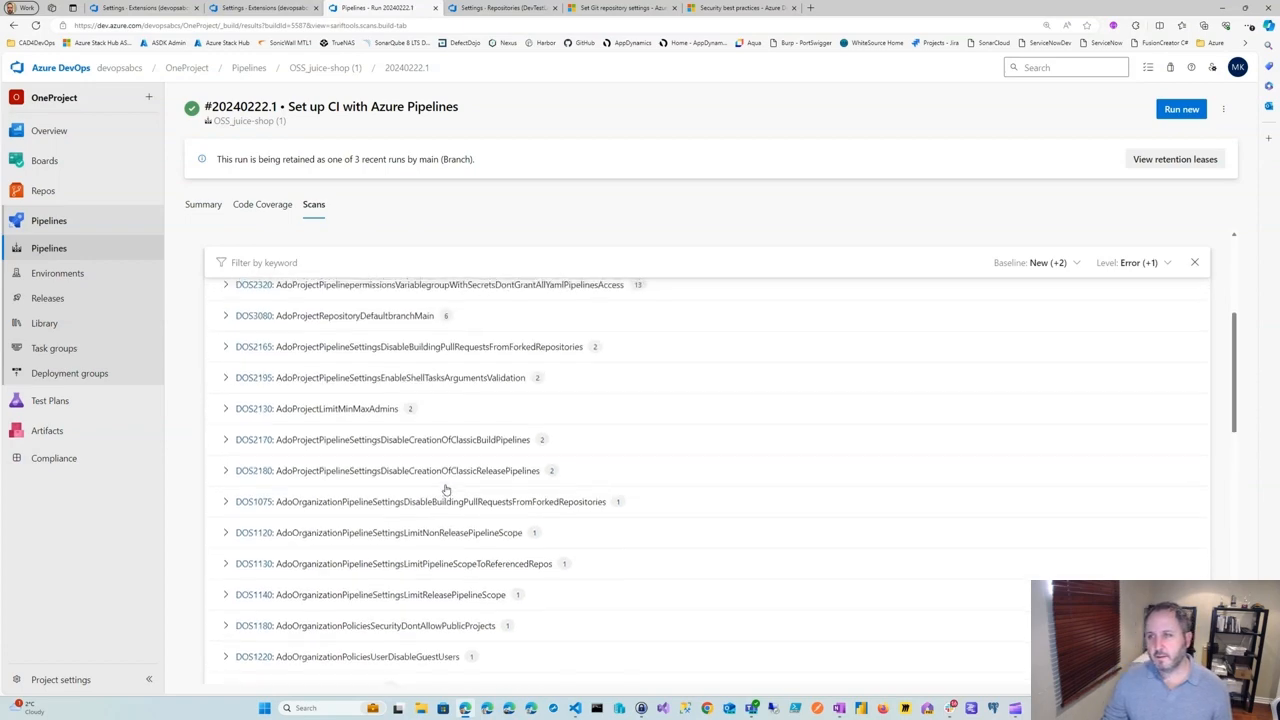